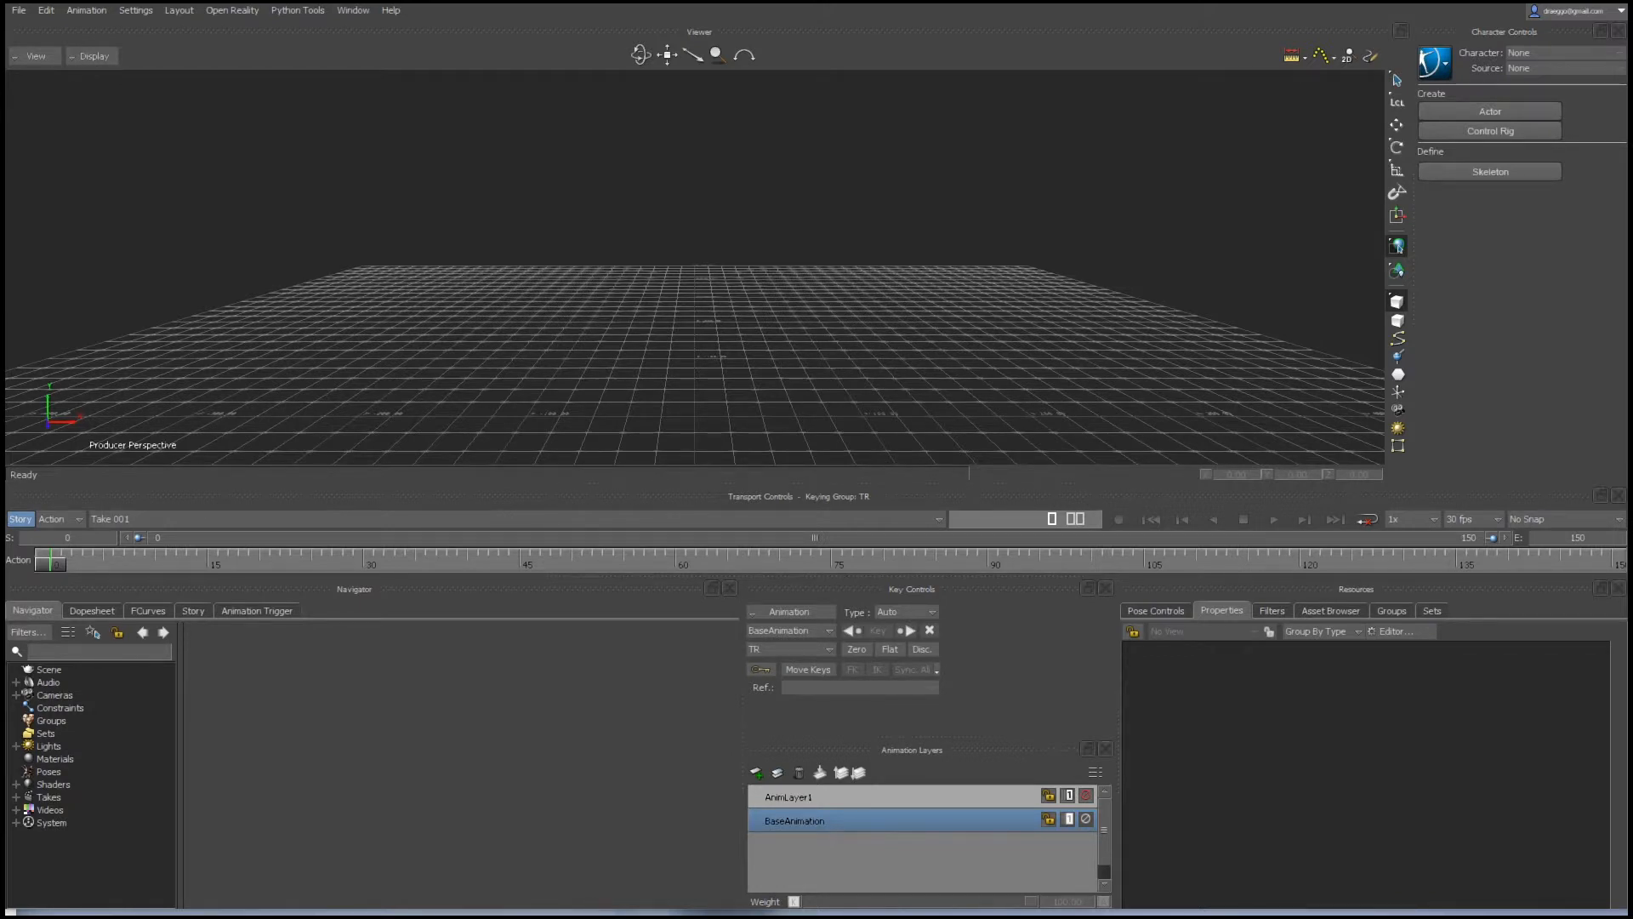
{"action": "left_click", "coordinate": [18, 11]}
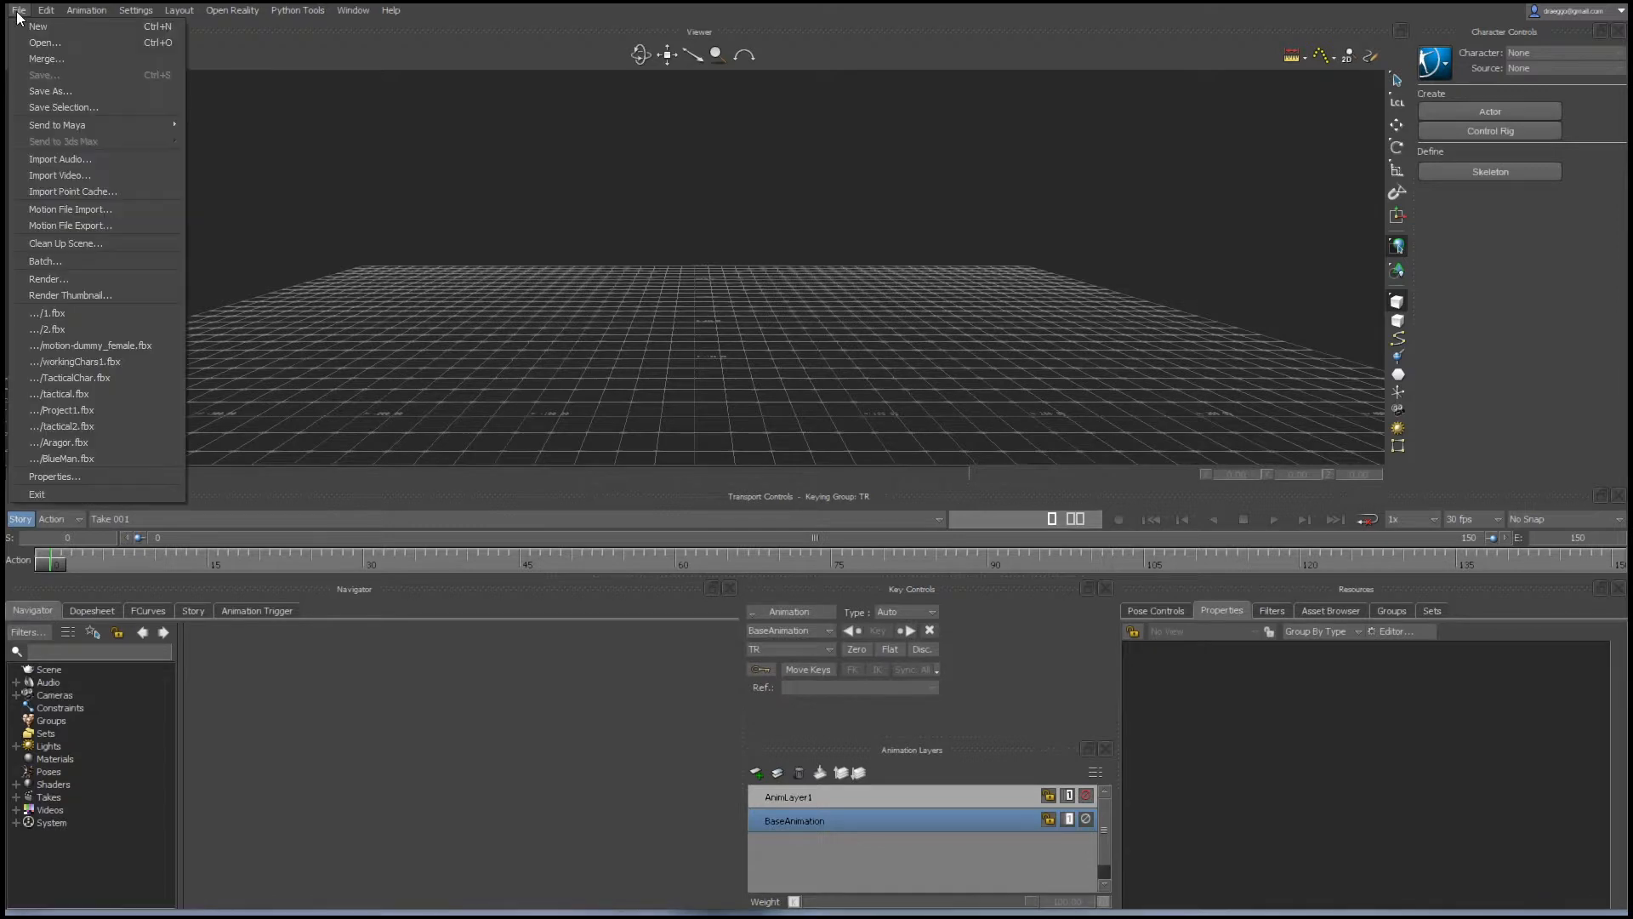
{"action": "left_click", "coordinate": [38, 43]}
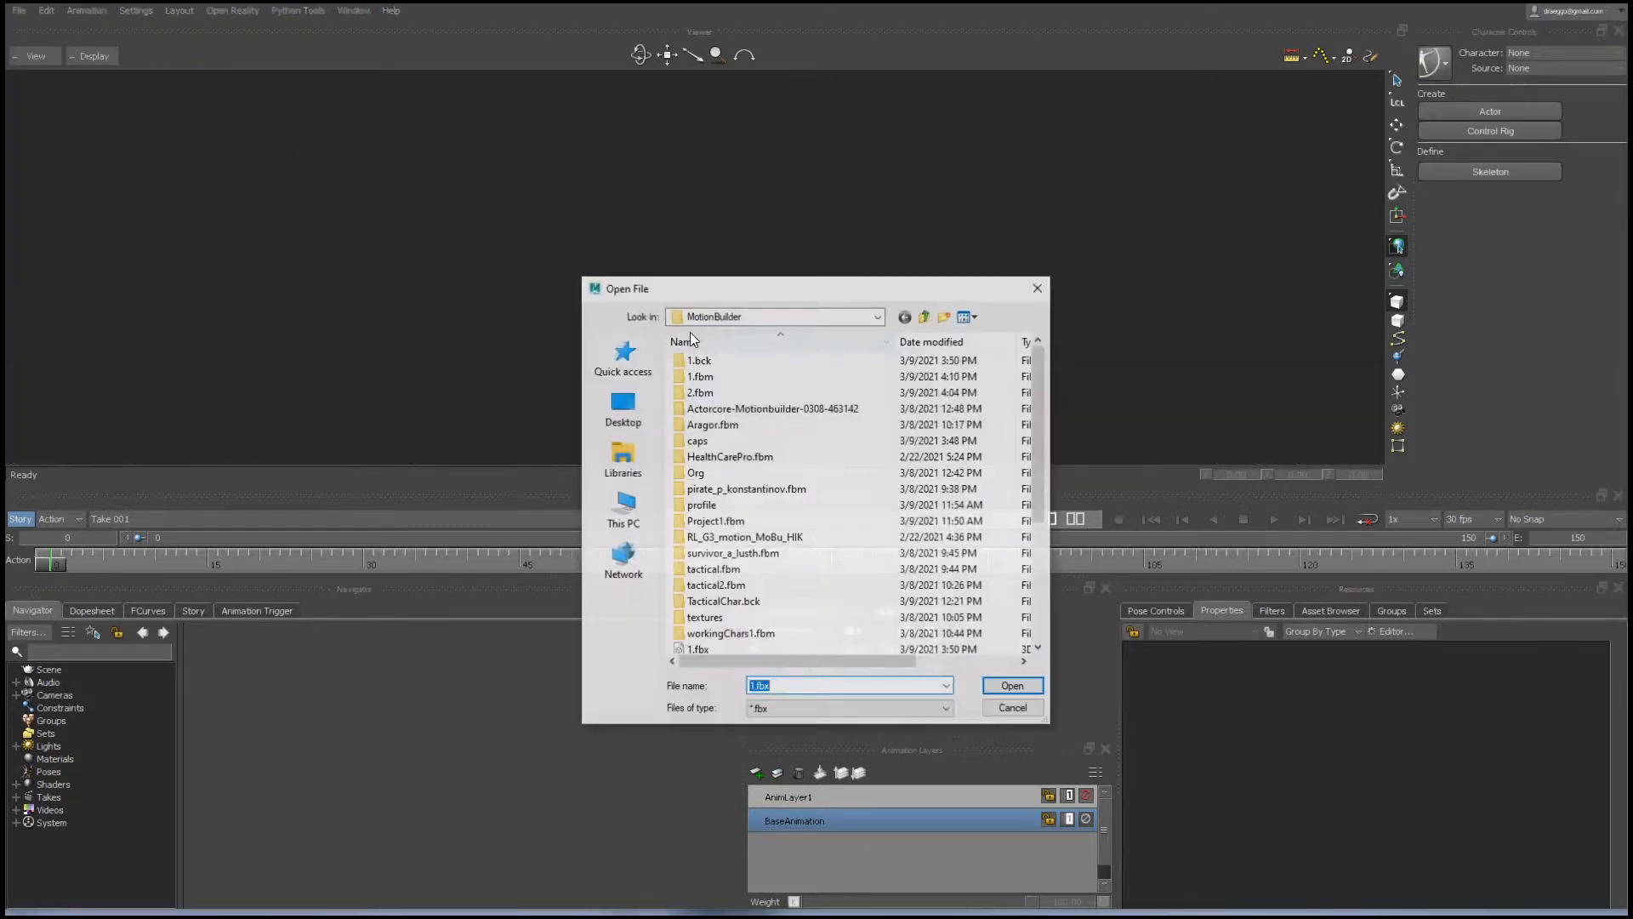
{"action": "double_click", "coordinate": [796, 410]}
{"action": "double_click", "coordinate": [723, 359]}
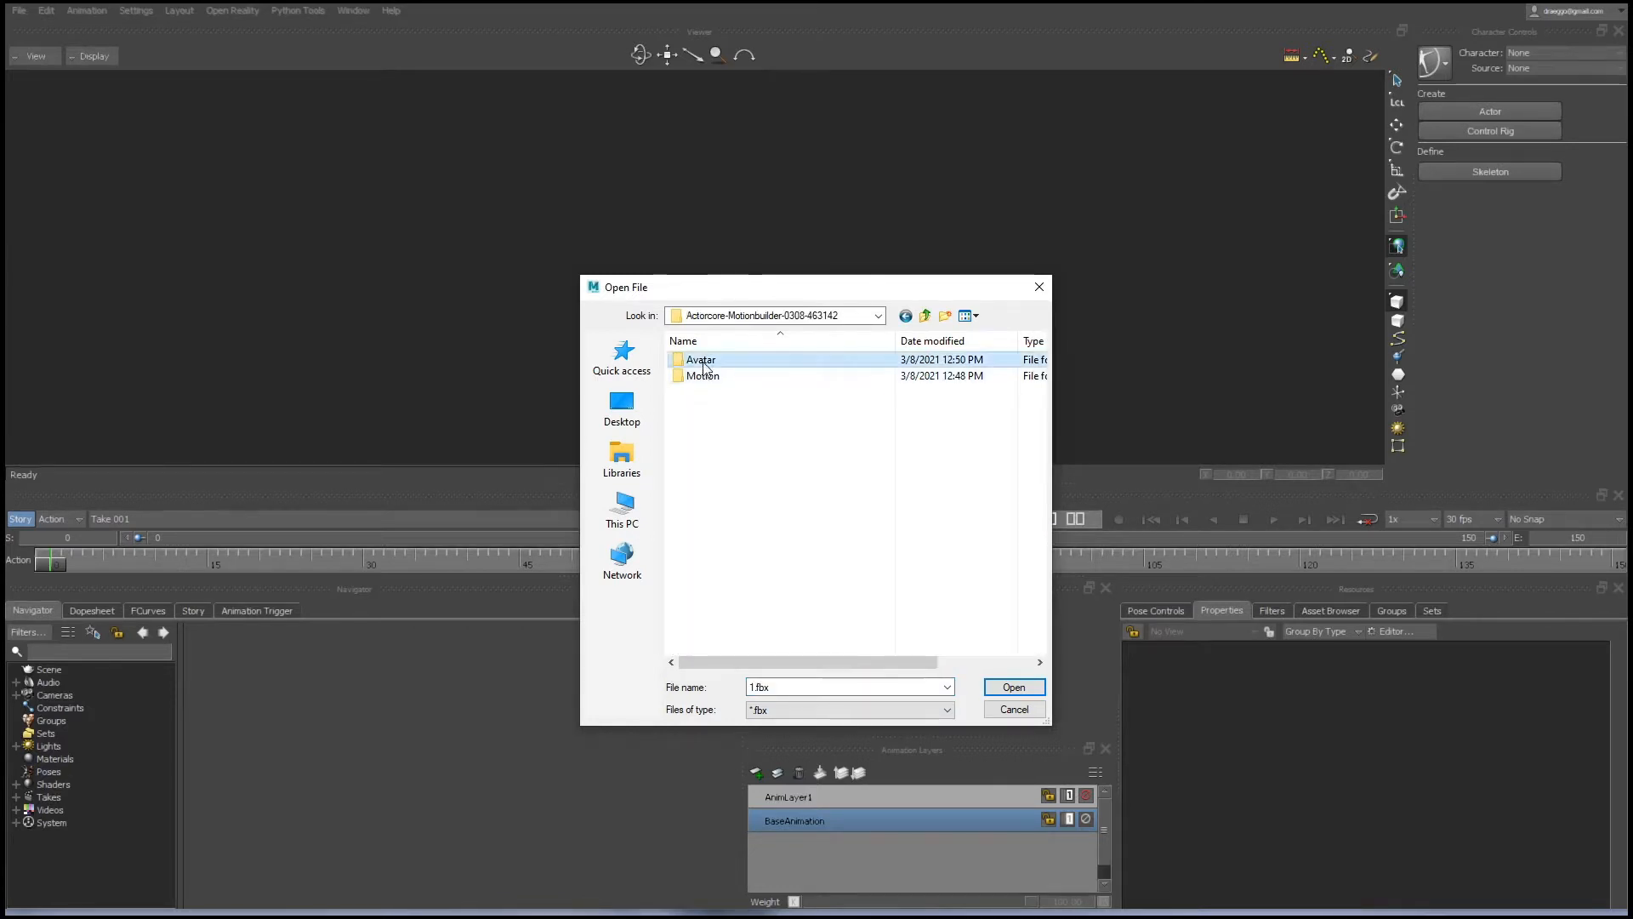
{"action": "double_click", "coordinate": [746, 393]}
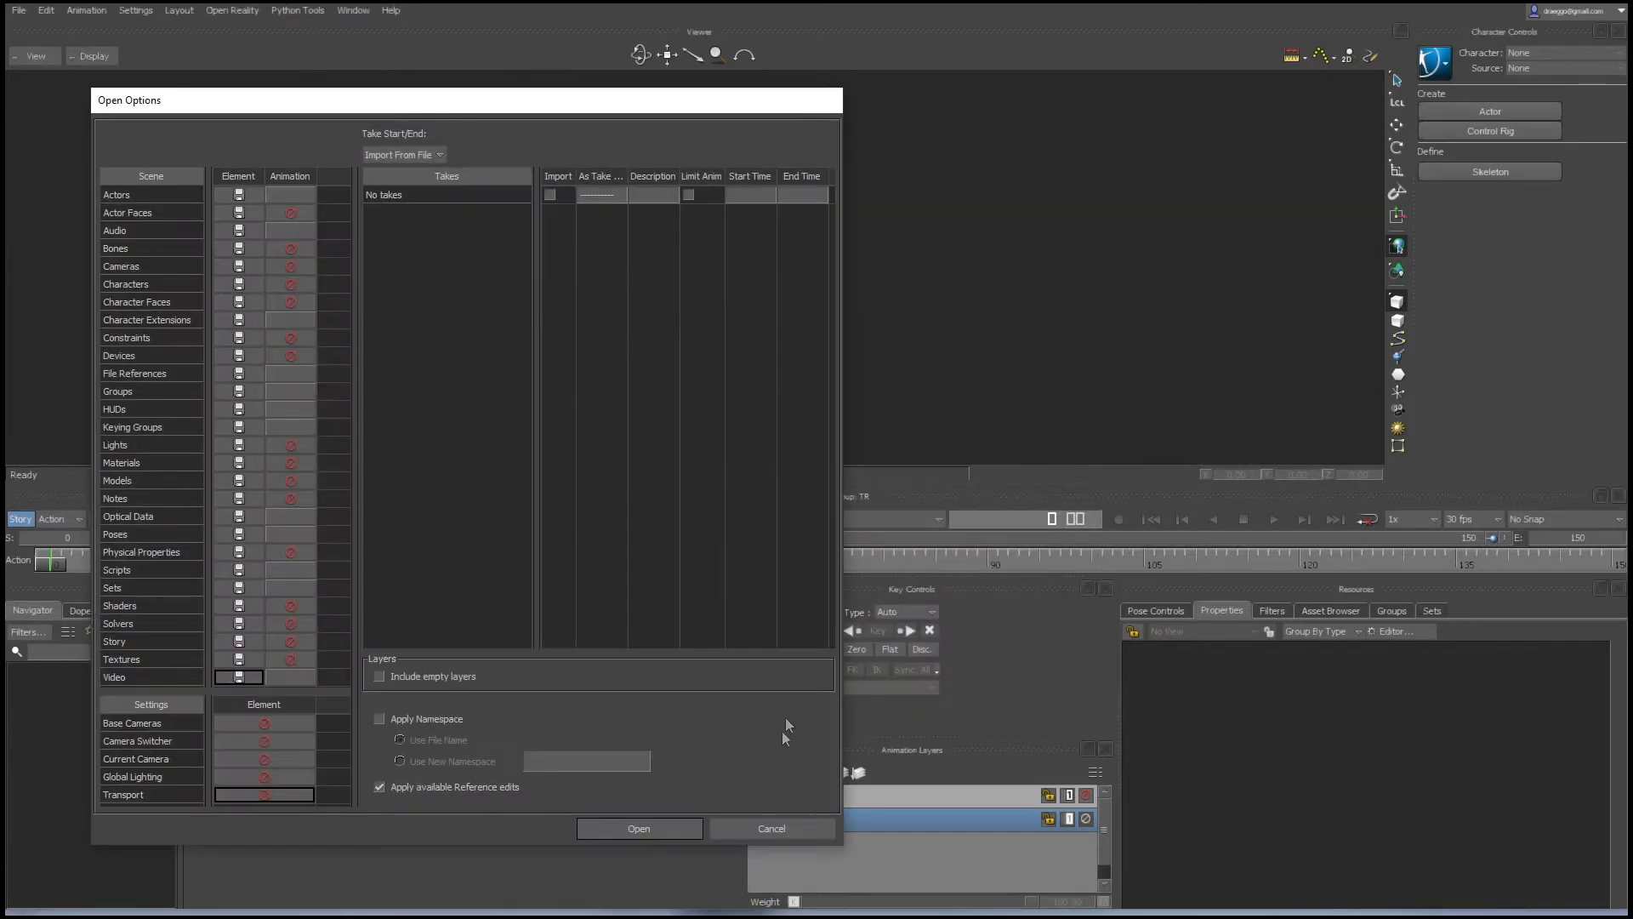
{"action": "left_click", "coordinate": [656, 826]}
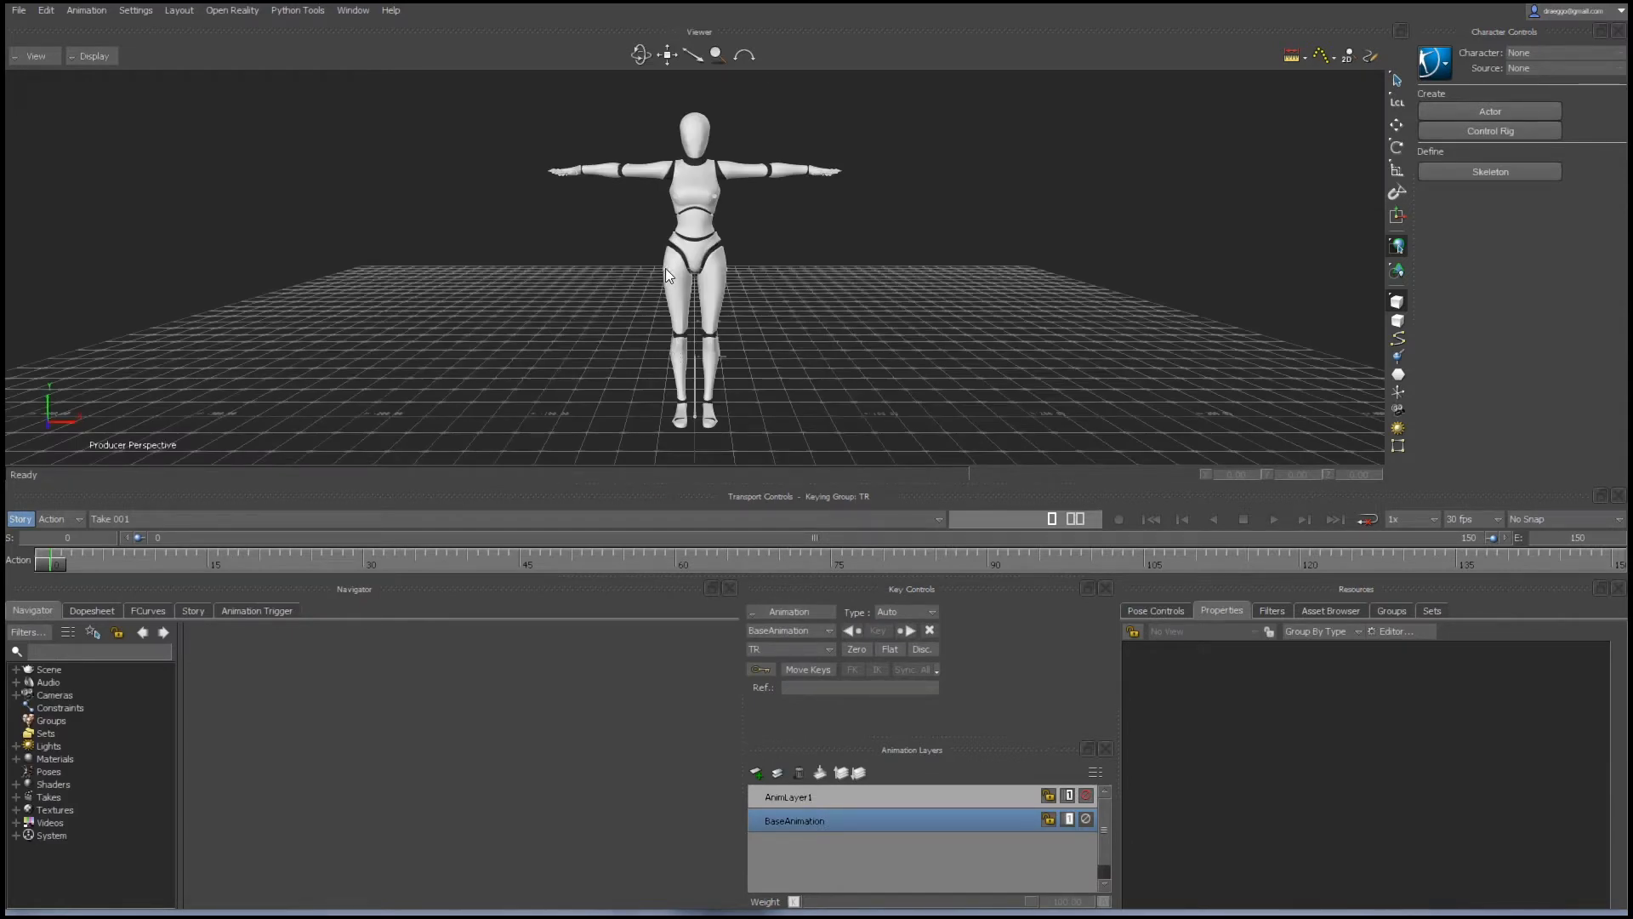
Start a new skeleton definition for the dummy character and select its BoneRoot bone.
{"action": "left_click", "coordinate": [1477, 173]}
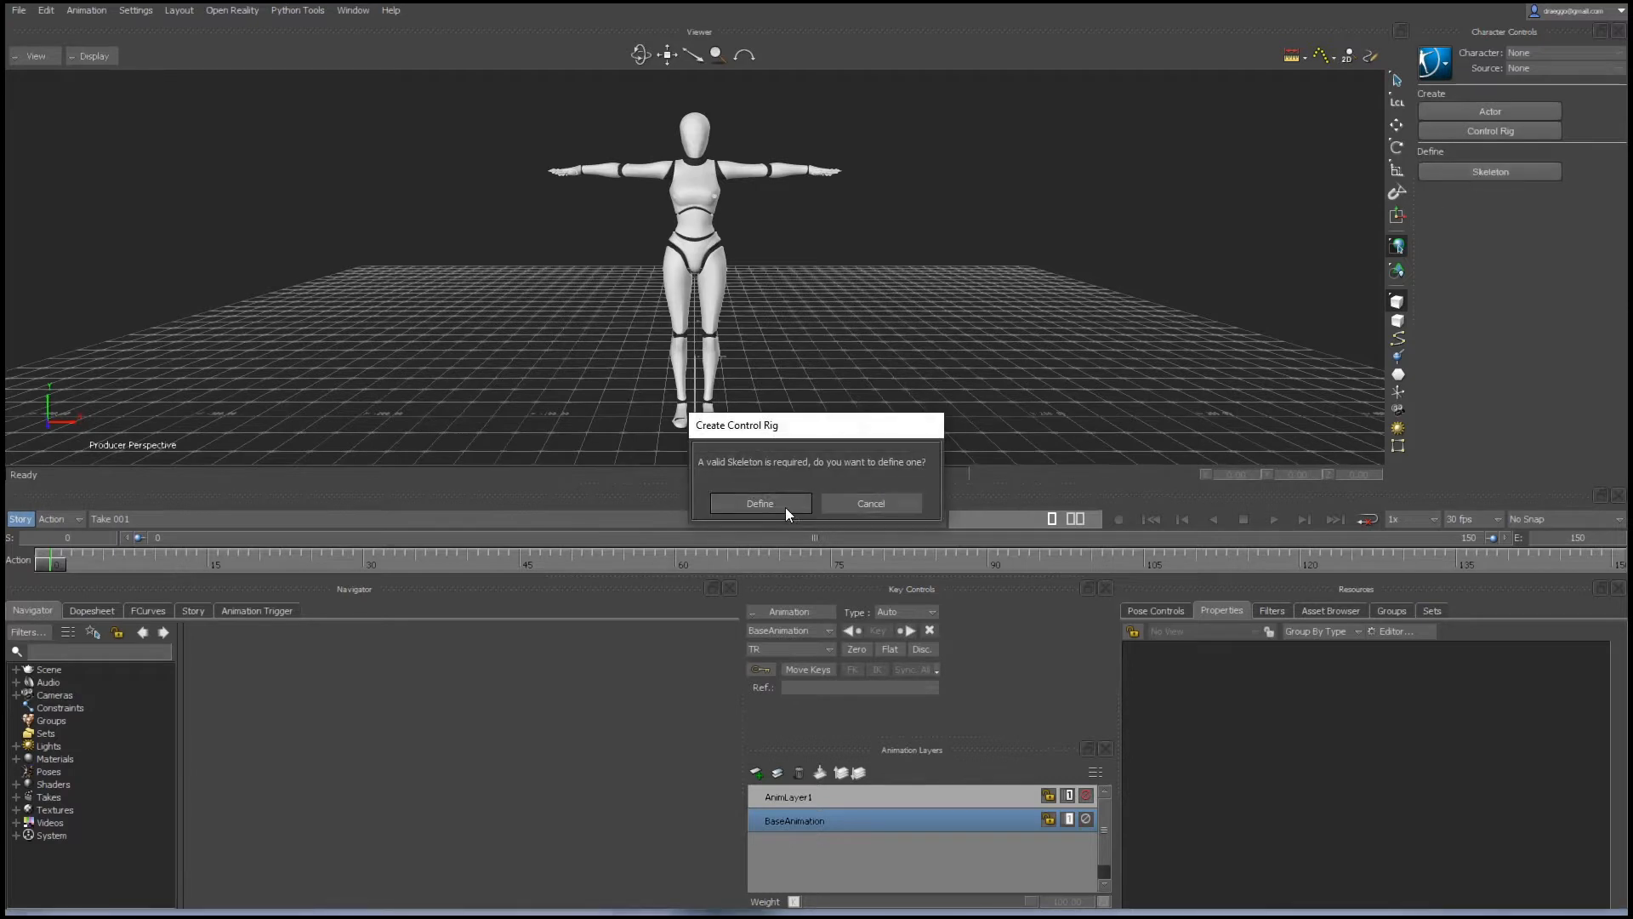
{"action": "left_click", "coordinate": [785, 507]}
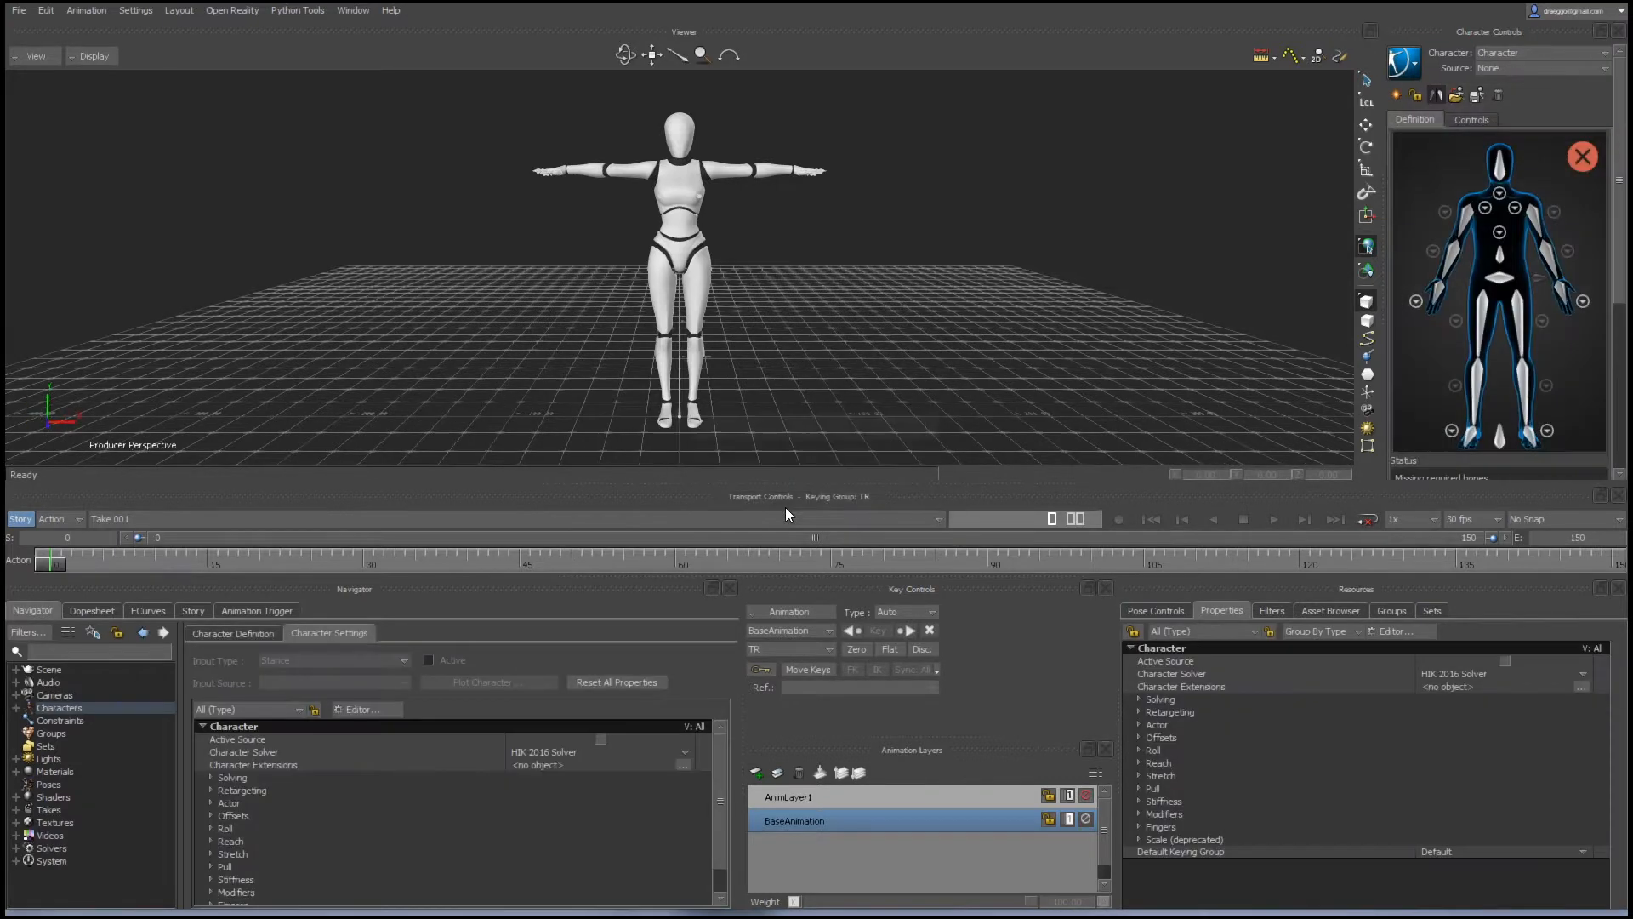
{"action": "left_click", "coordinate": [680, 417]}
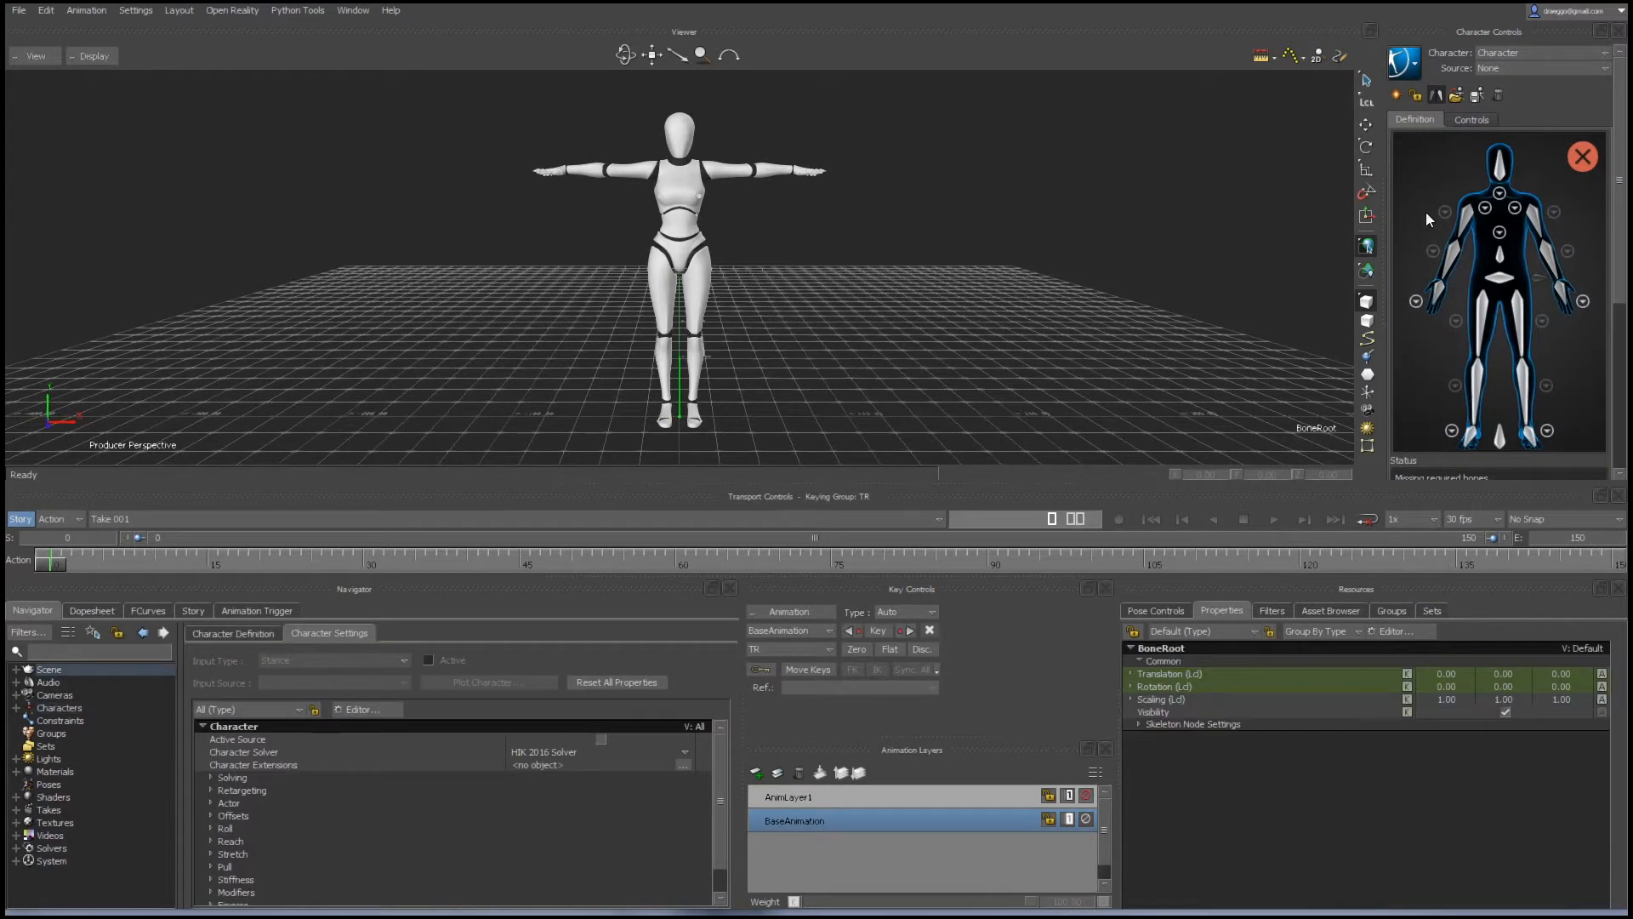
Load the RL_G3_motion_MoBu_HIK skeleton definition, matching all bones, and lock the characterization as a biped.
{"action": "left_click", "coordinate": [1457, 95]}
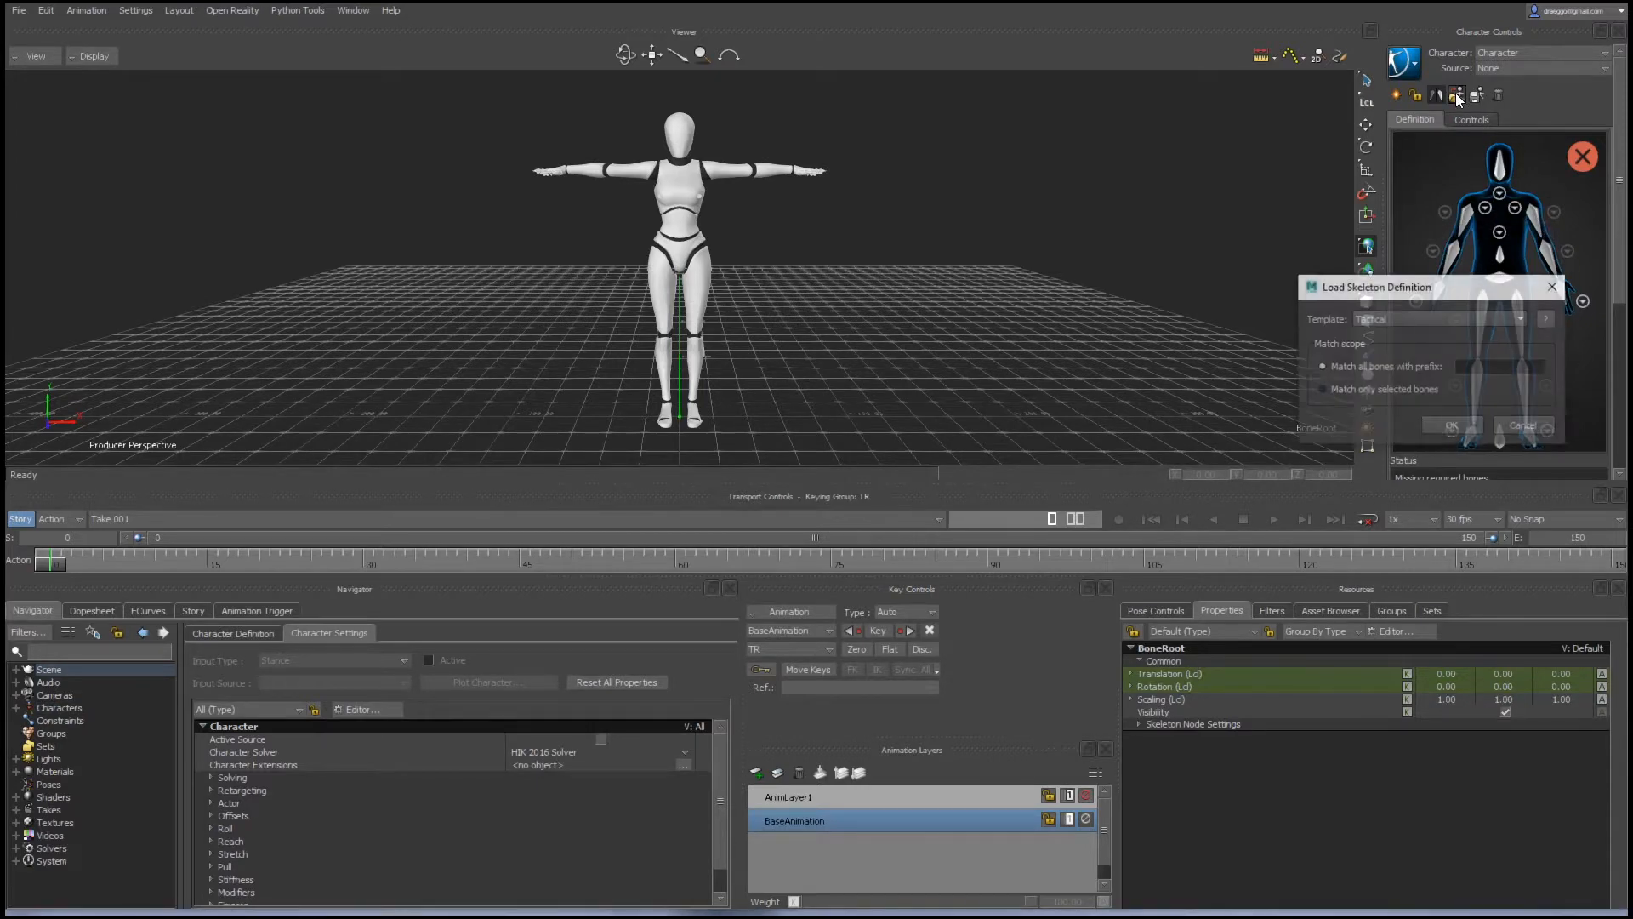
{"action": "left_click", "coordinate": [1522, 319]}
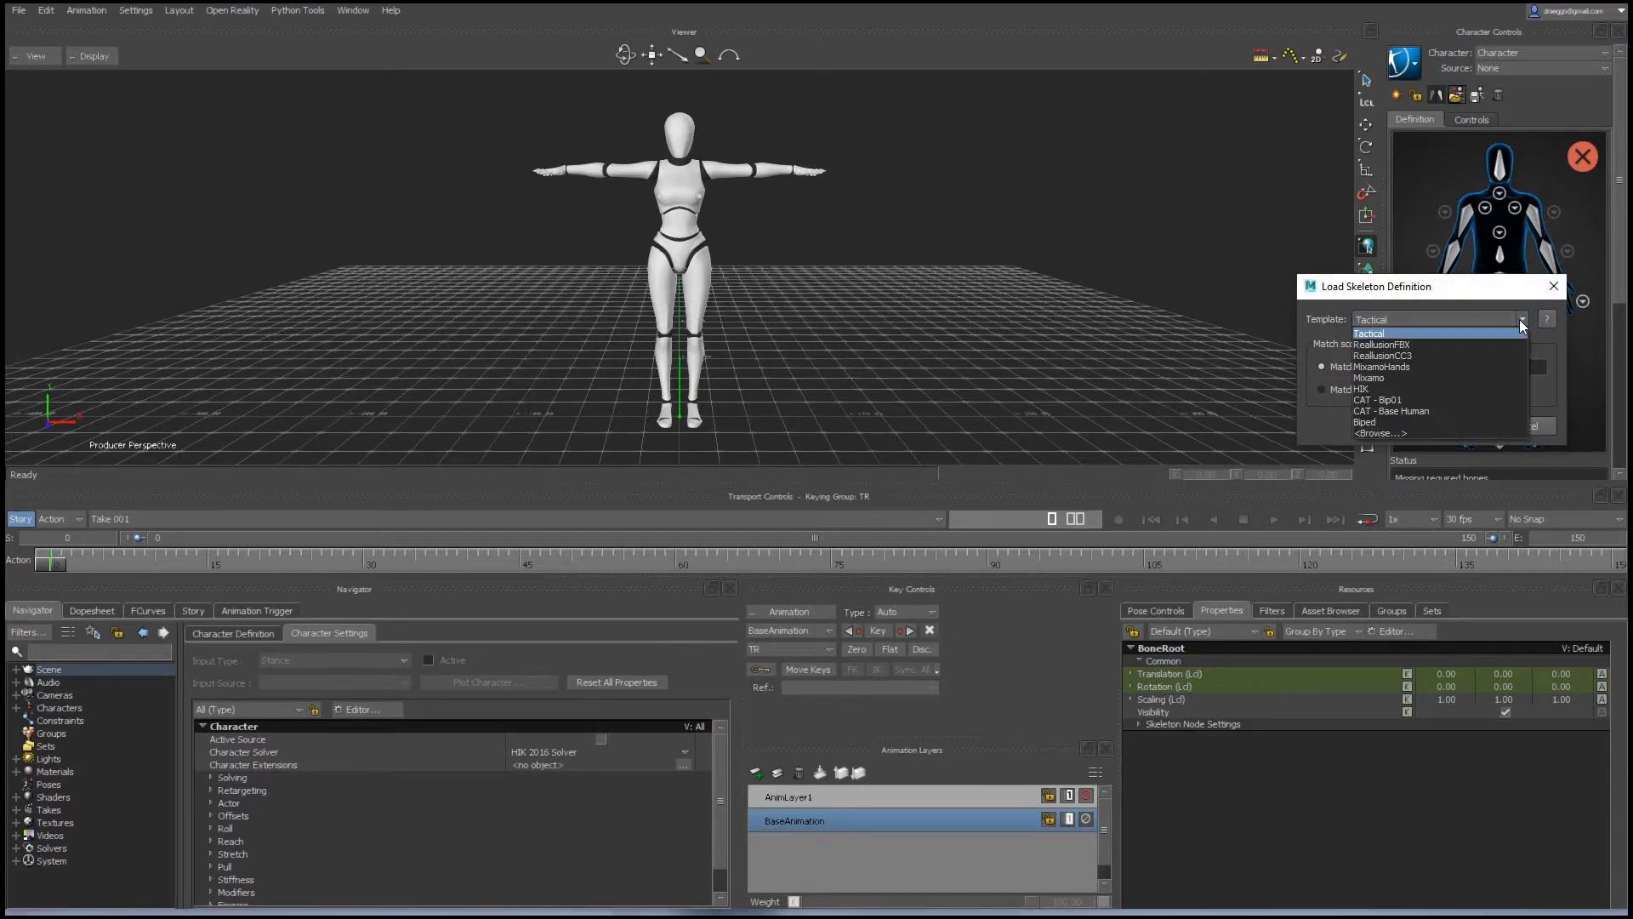
{"action": "left_click", "coordinate": [1370, 432]}
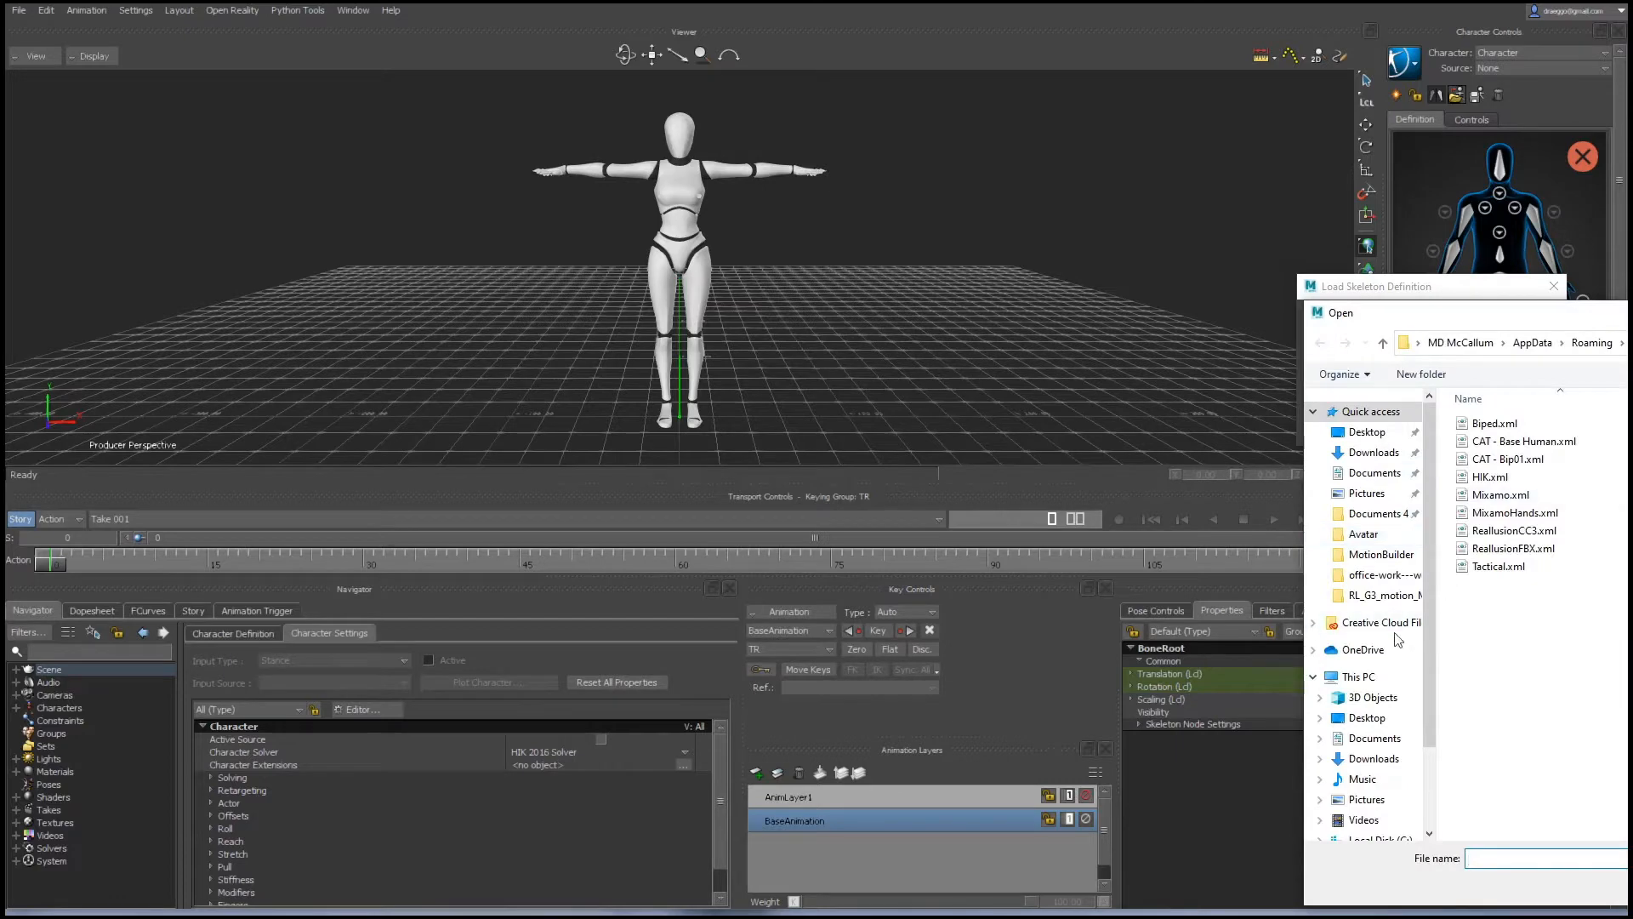
{"action": "double_click", "coordinate": [1540, 745]}
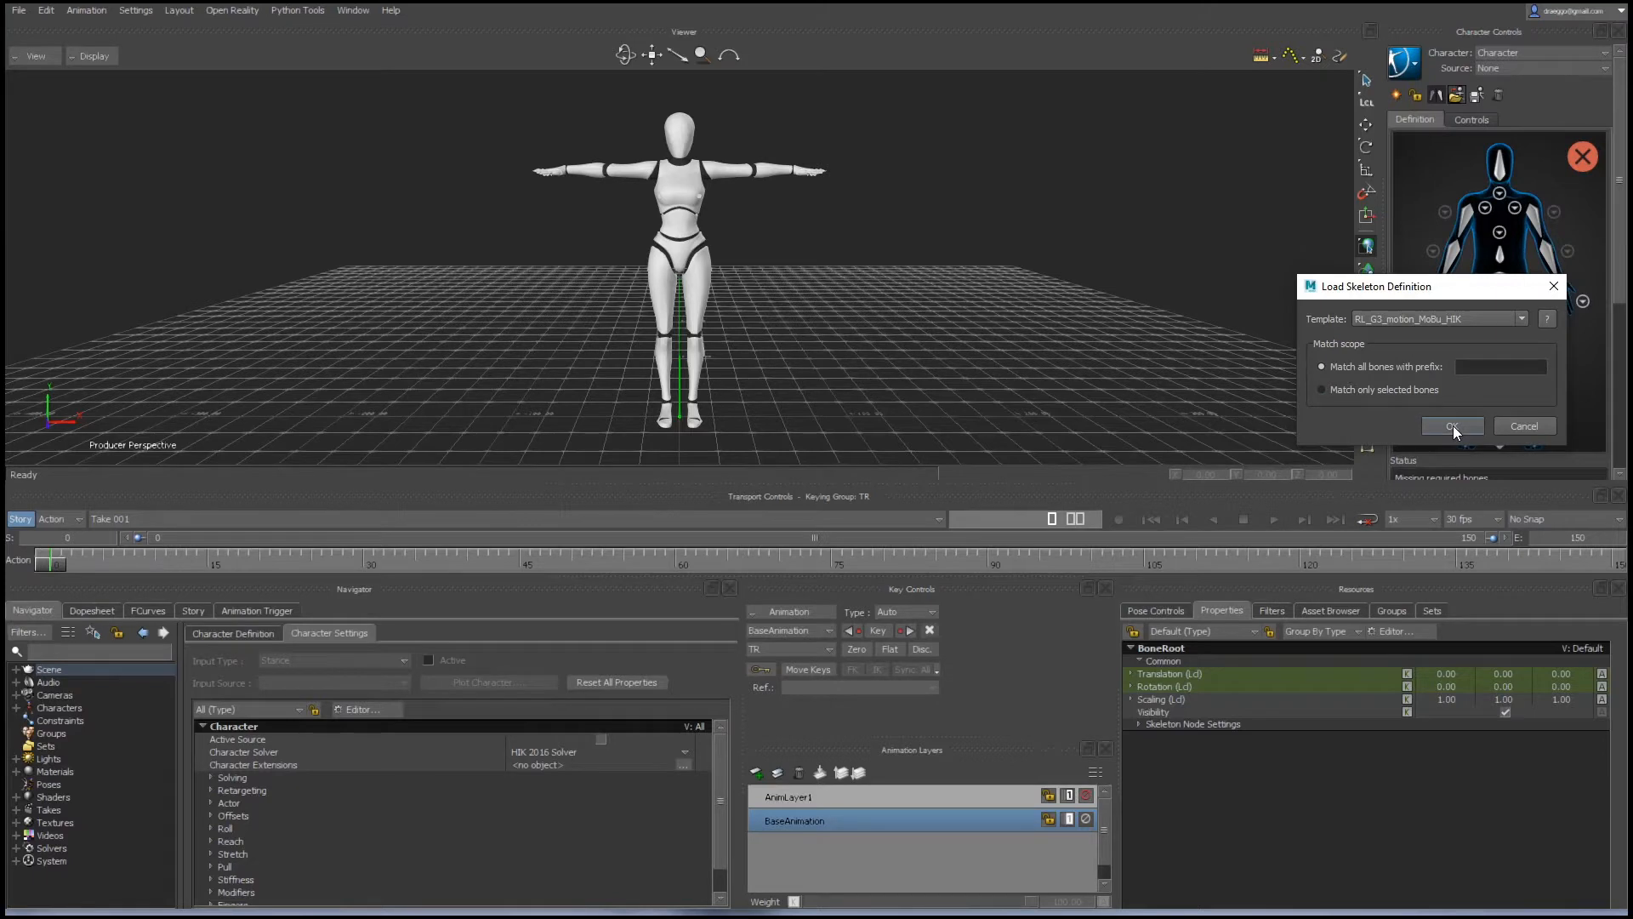
{"action": "left_click", "coordinate": [1452, 426]}
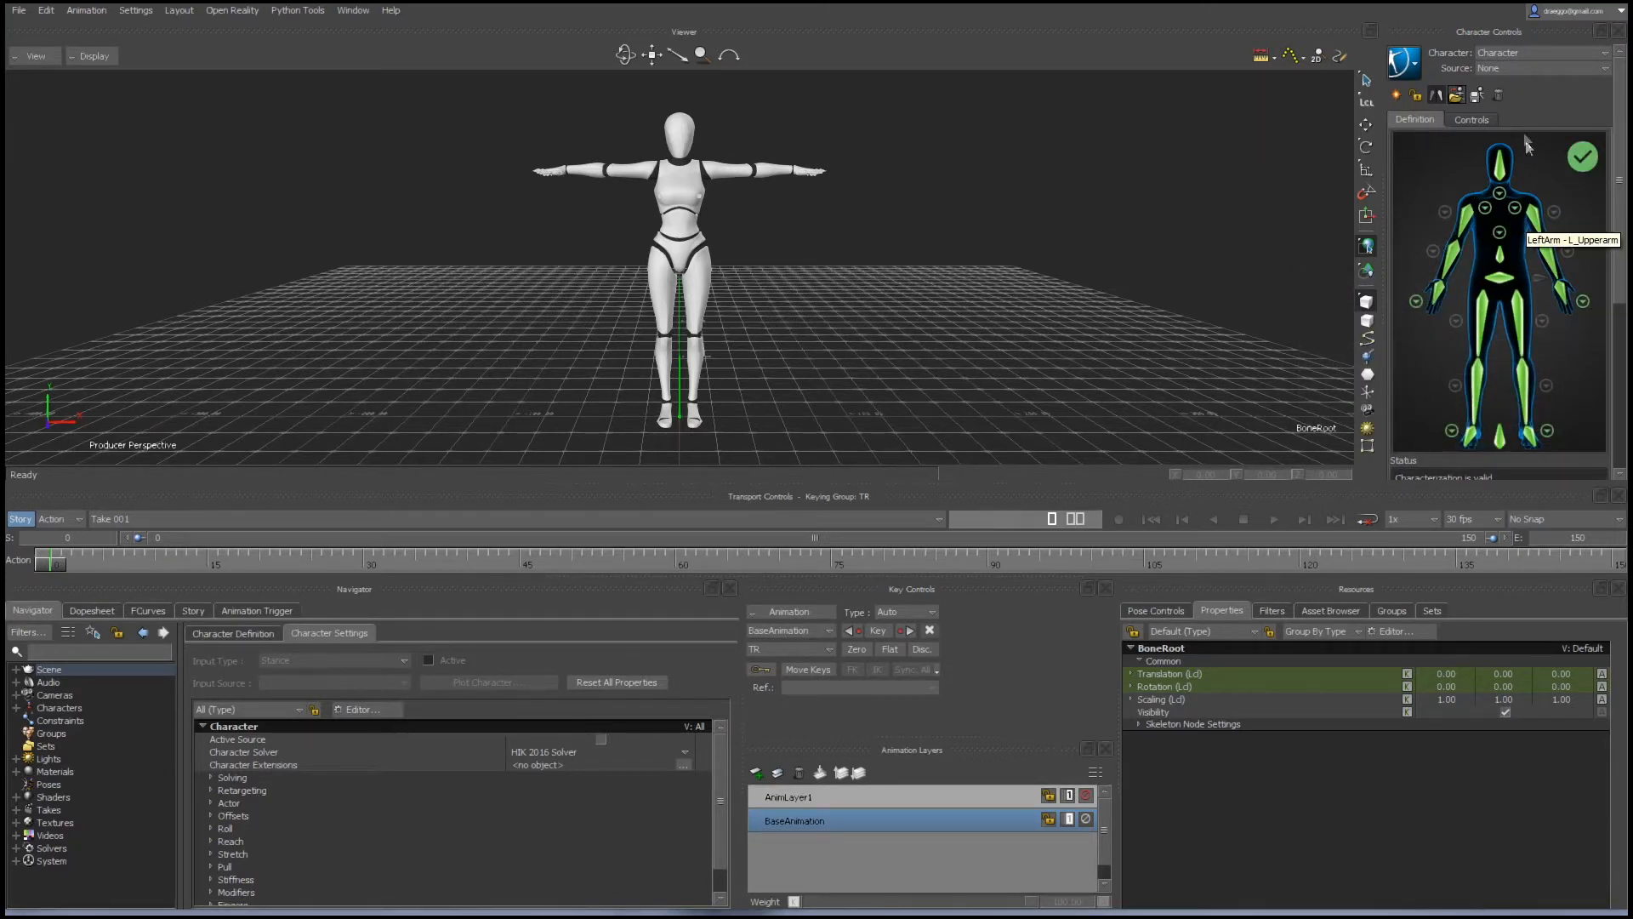
{"action": "left_click", "coordinate": [1414, 96]}
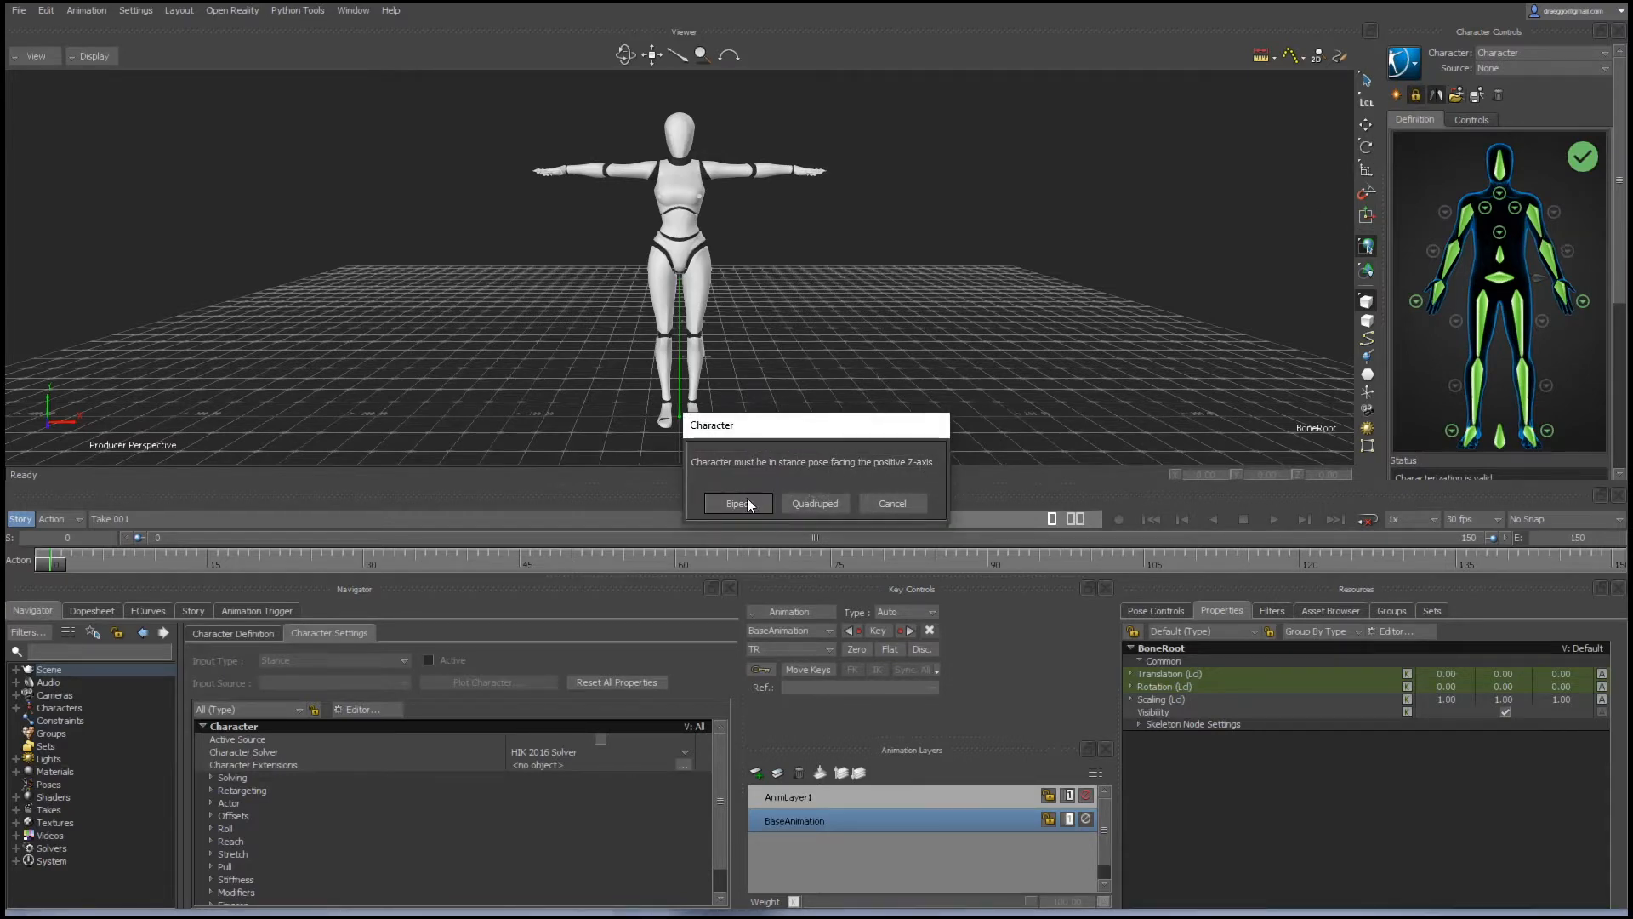
{"action": "left_click", "coordinate": [746, 497]}
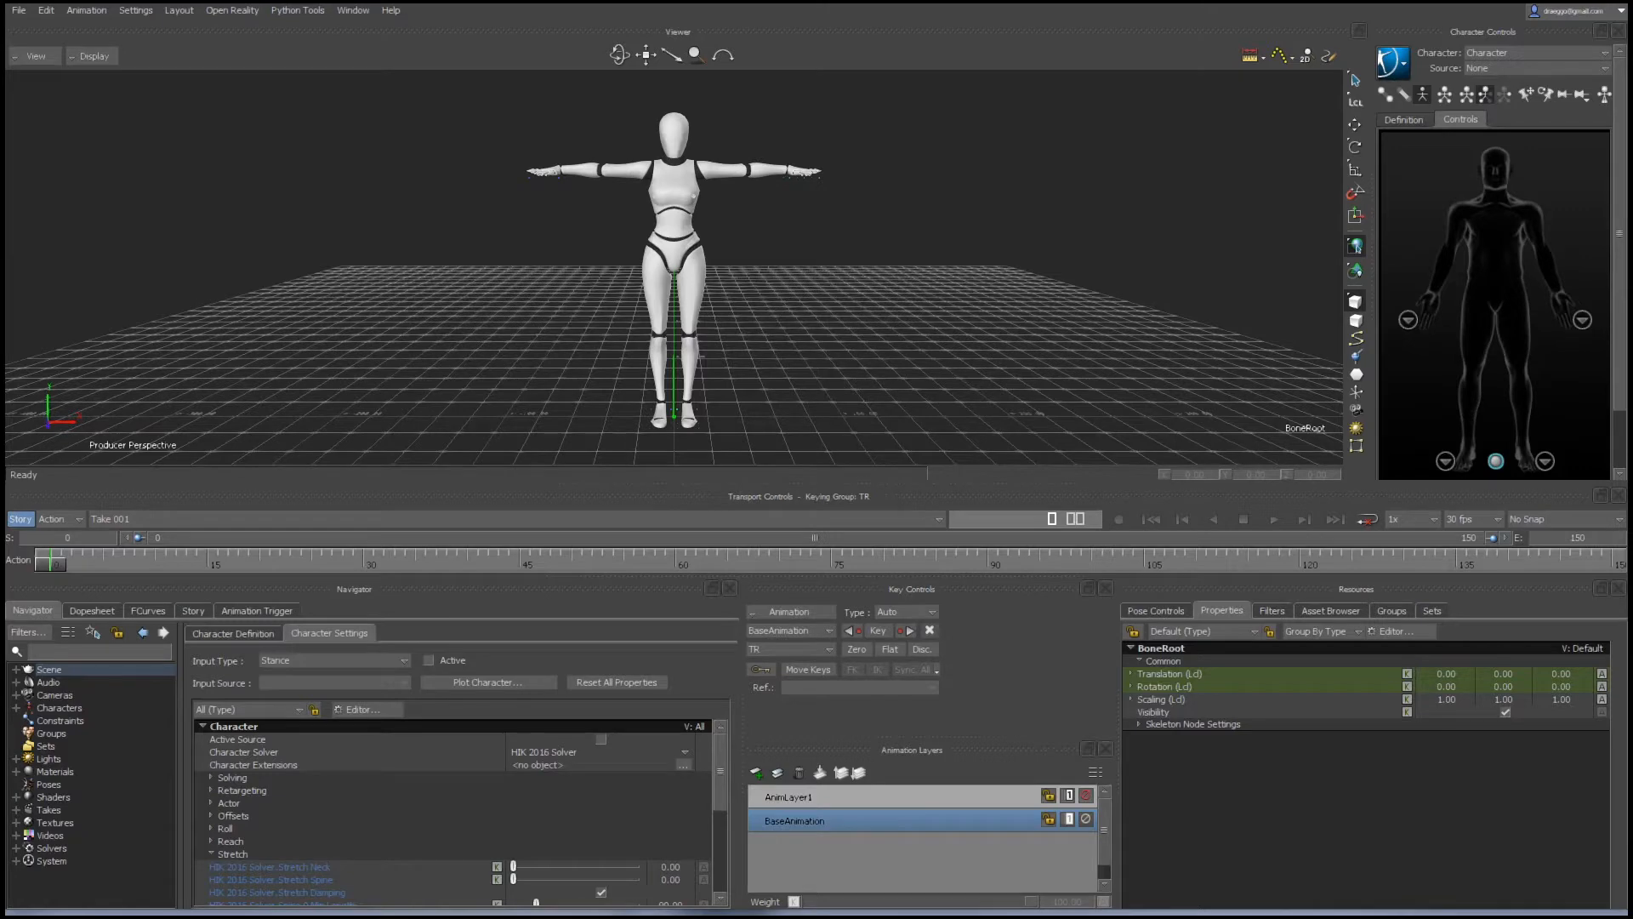
Import the motion files desk_idle_f.fbx and desk_mobile_f.fbx, merging them in all models as separate new takes.
{"action": "left_click", "coordinate": [17, 10]}
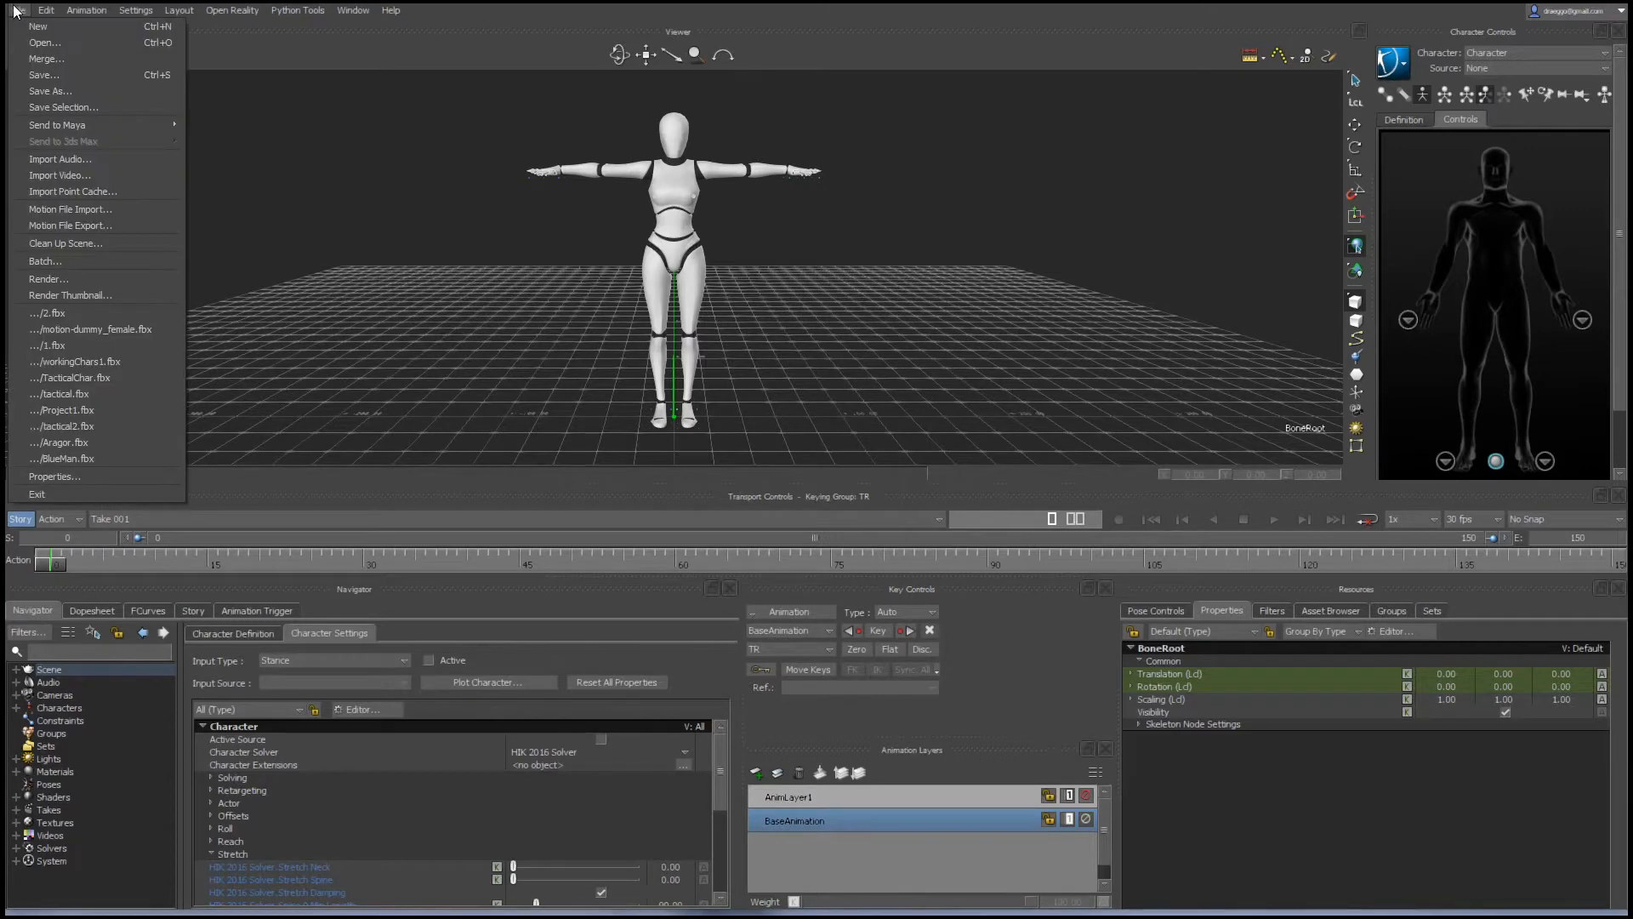
{"action": "left_click", "coordinate": [51, 208]}
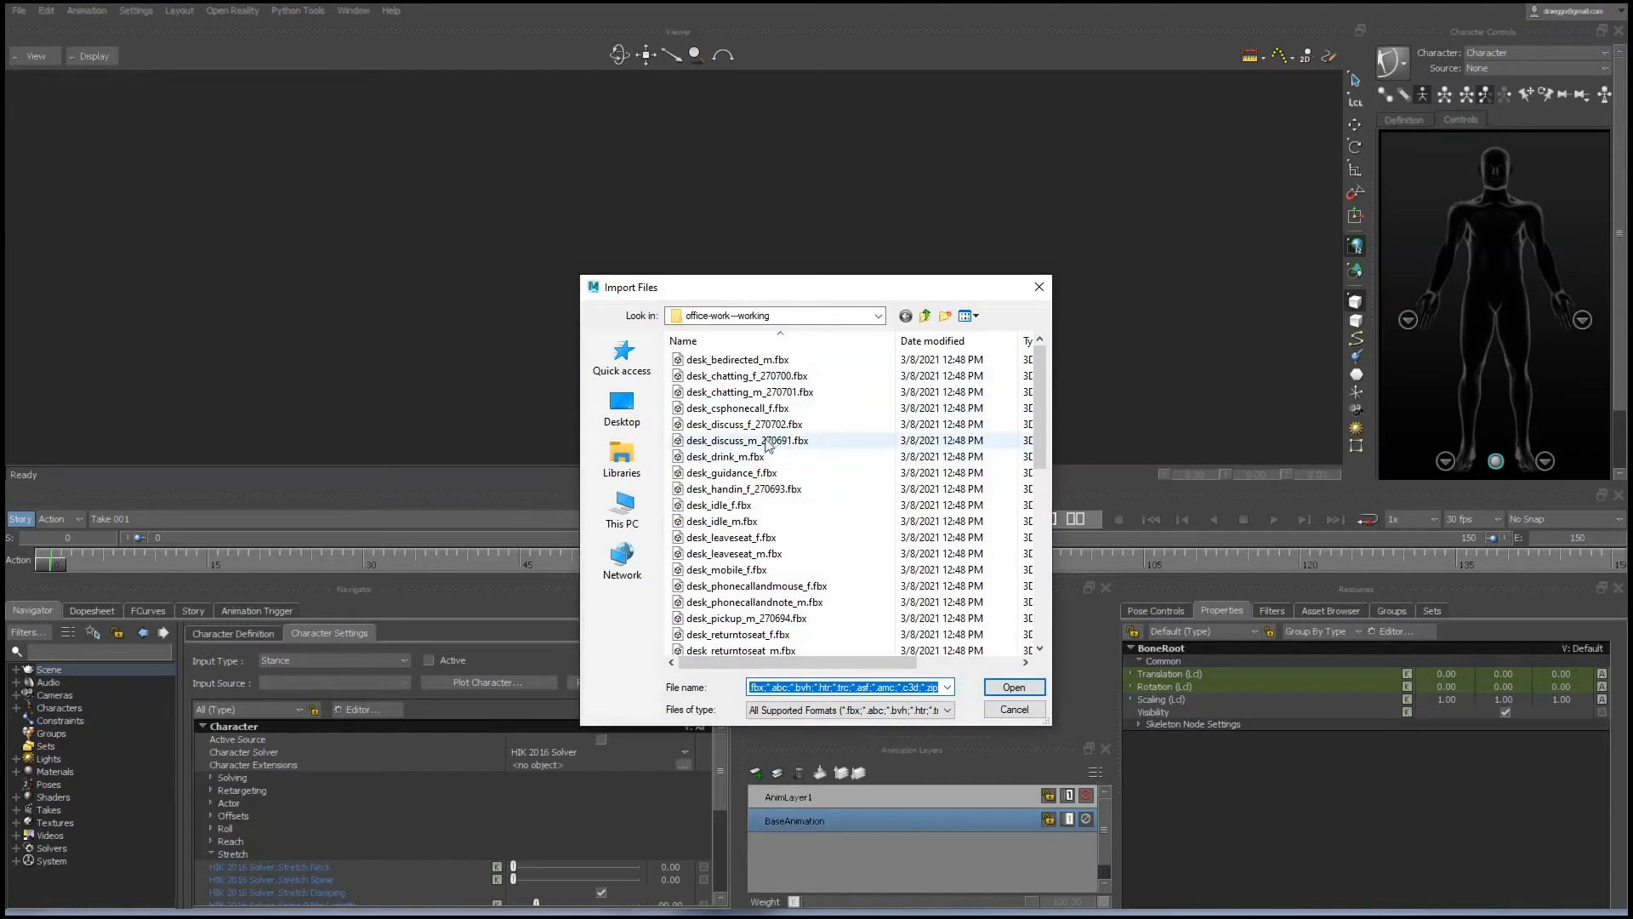
{"action": "left_click", "coordinate": [727, 507]}
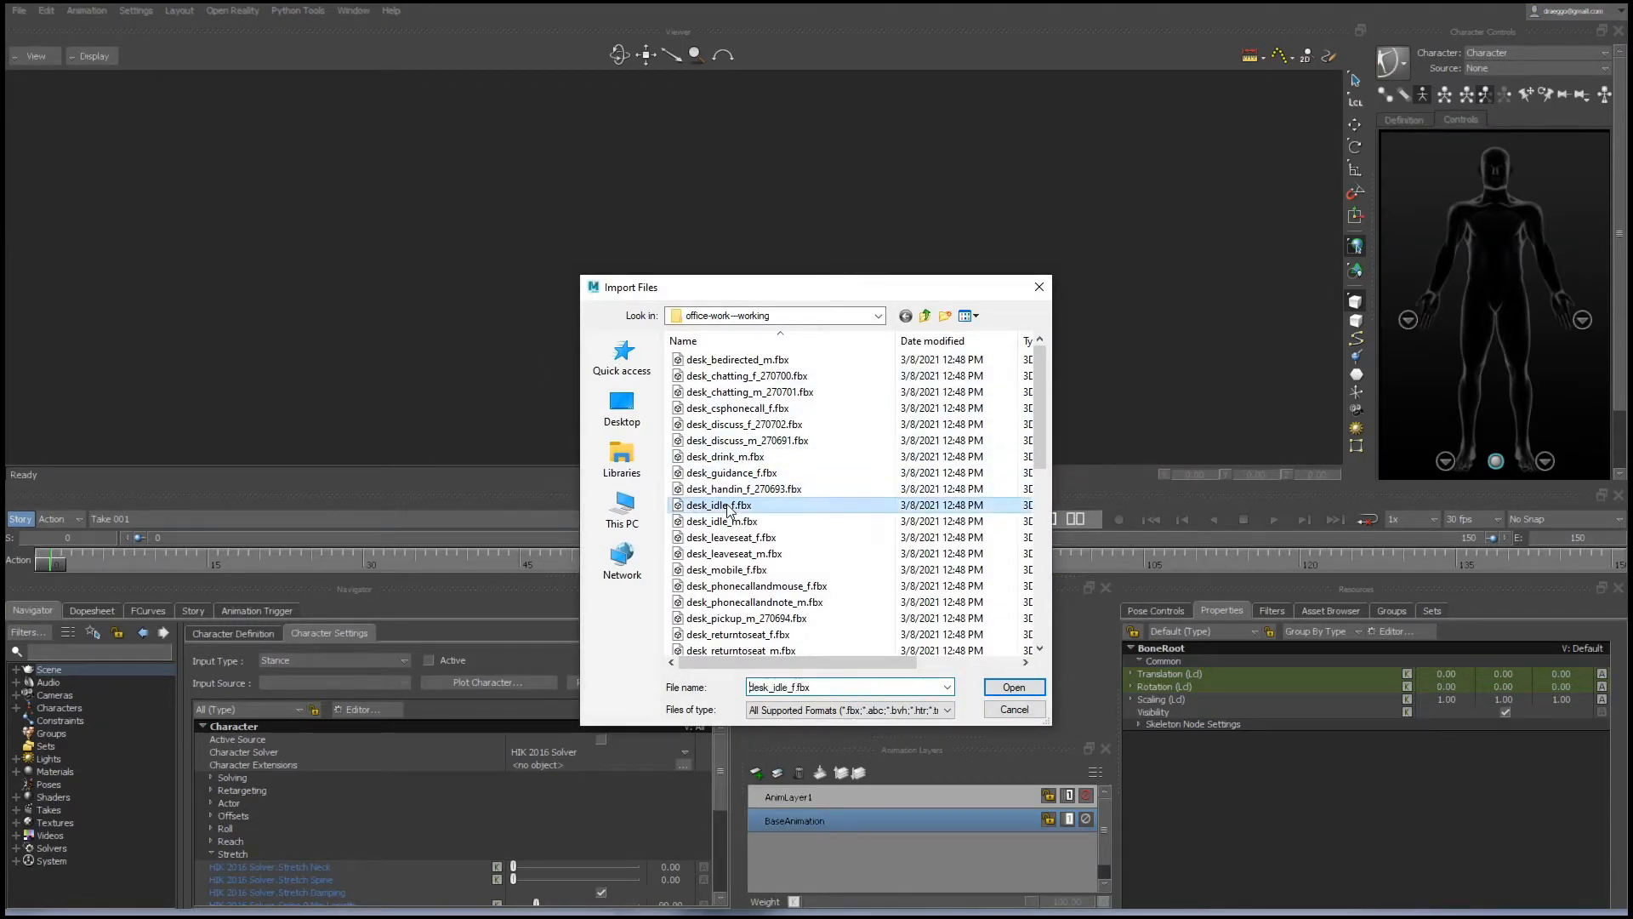
{"action": "left_click", "coordinate": [750, 570], "text": "ctrl"}
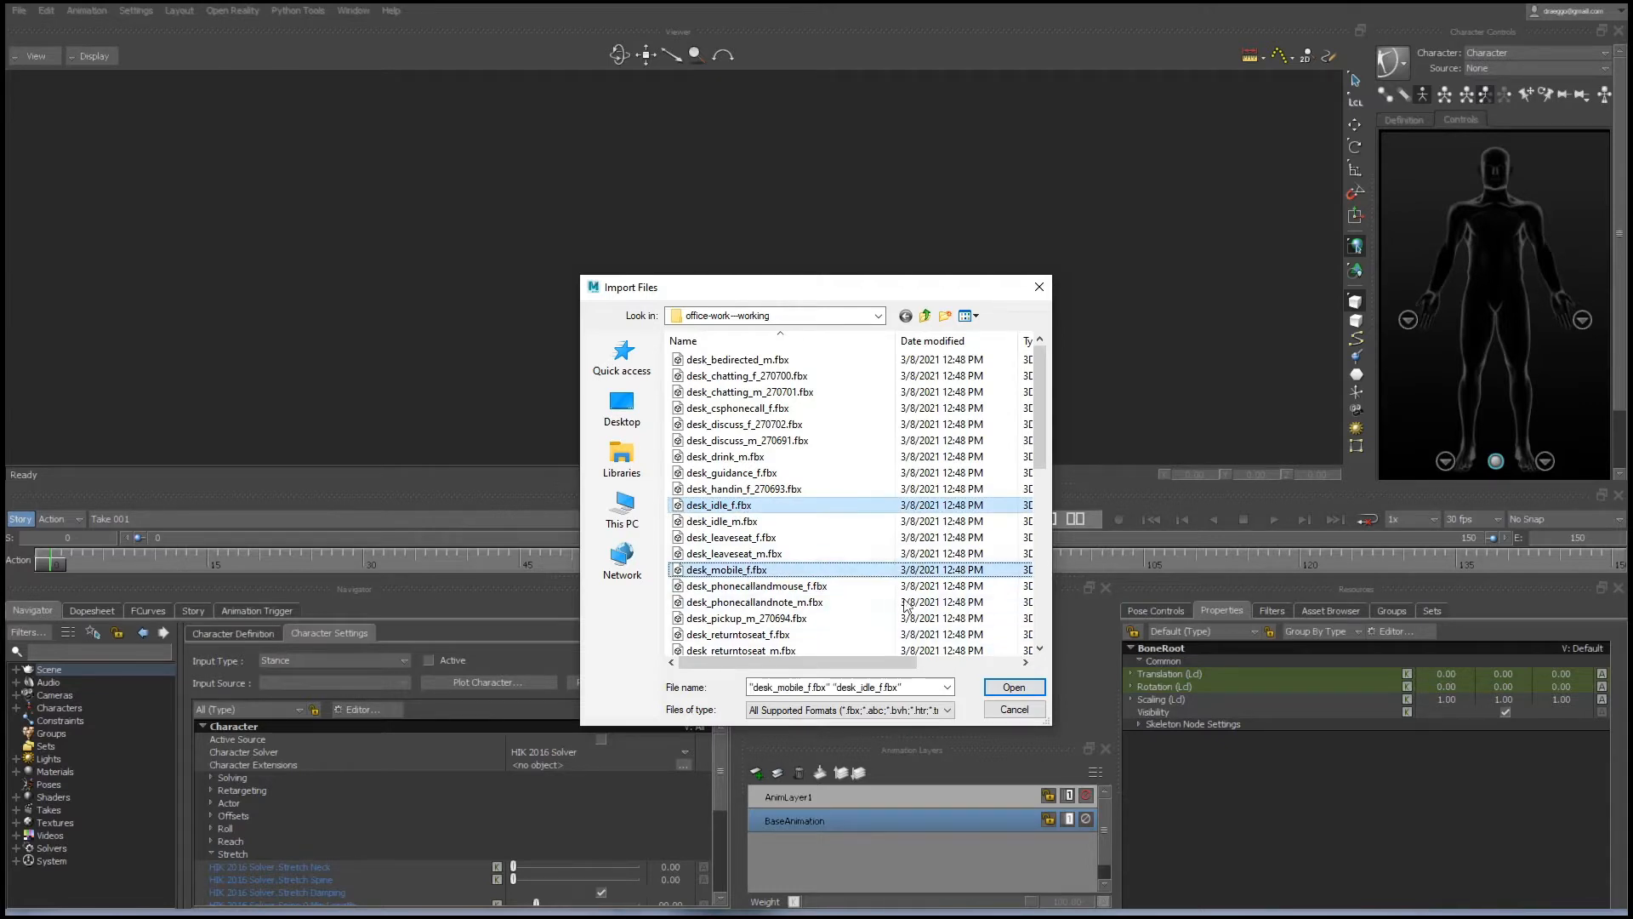
{"action": "left_click", "coordinate": [1013, 686]}
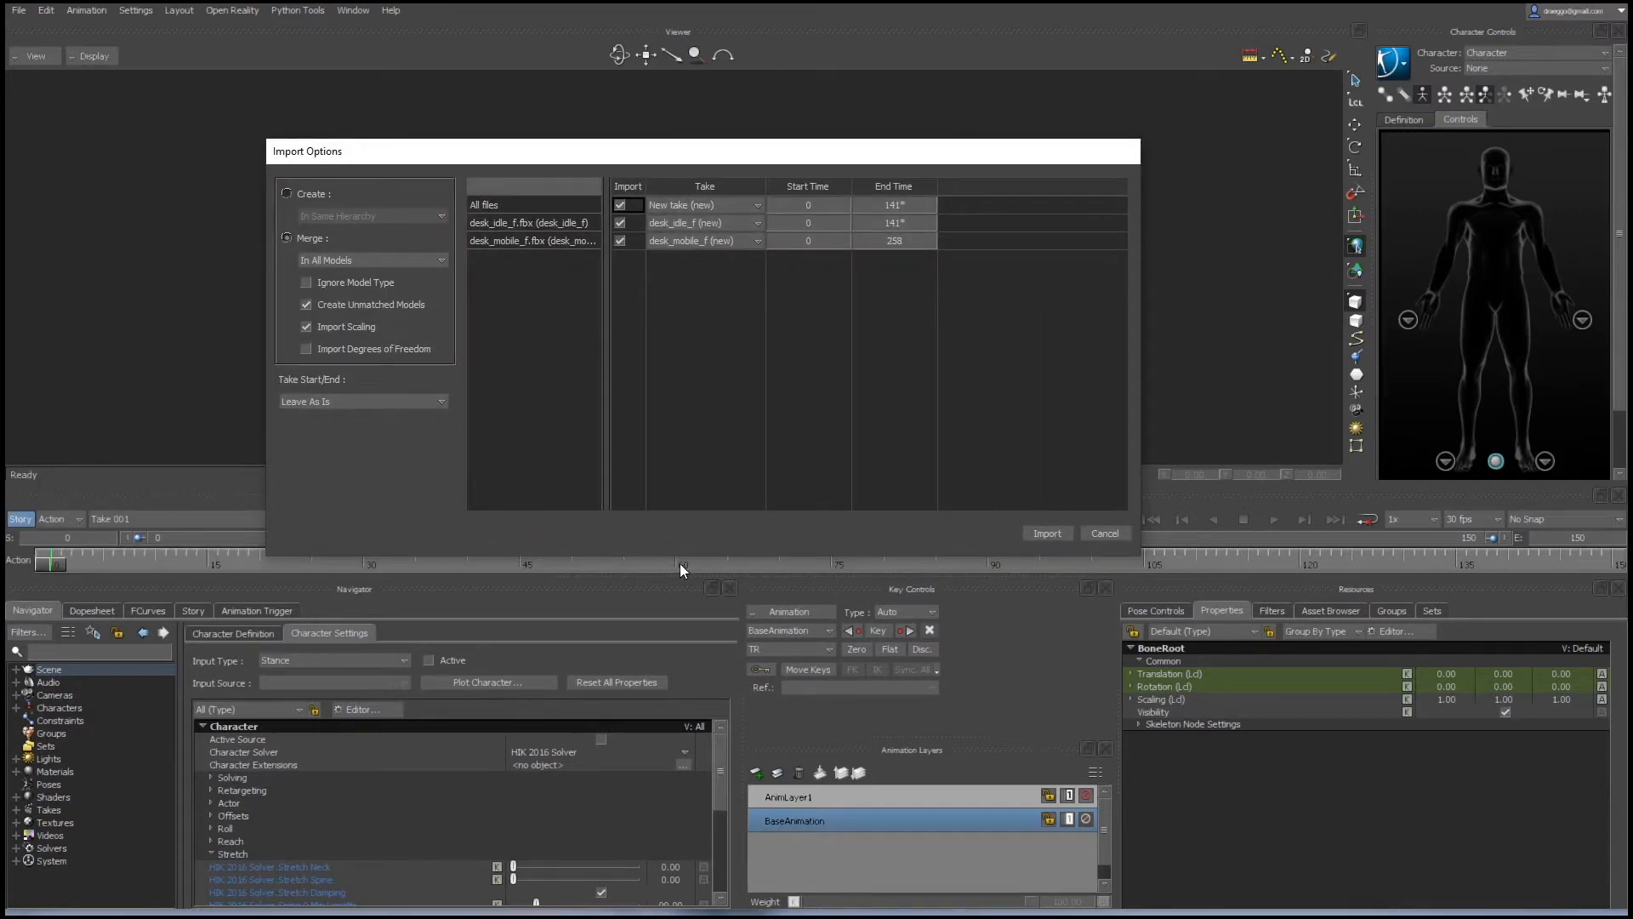
{"action": "left_click", "coordinate": [1056, 534]}
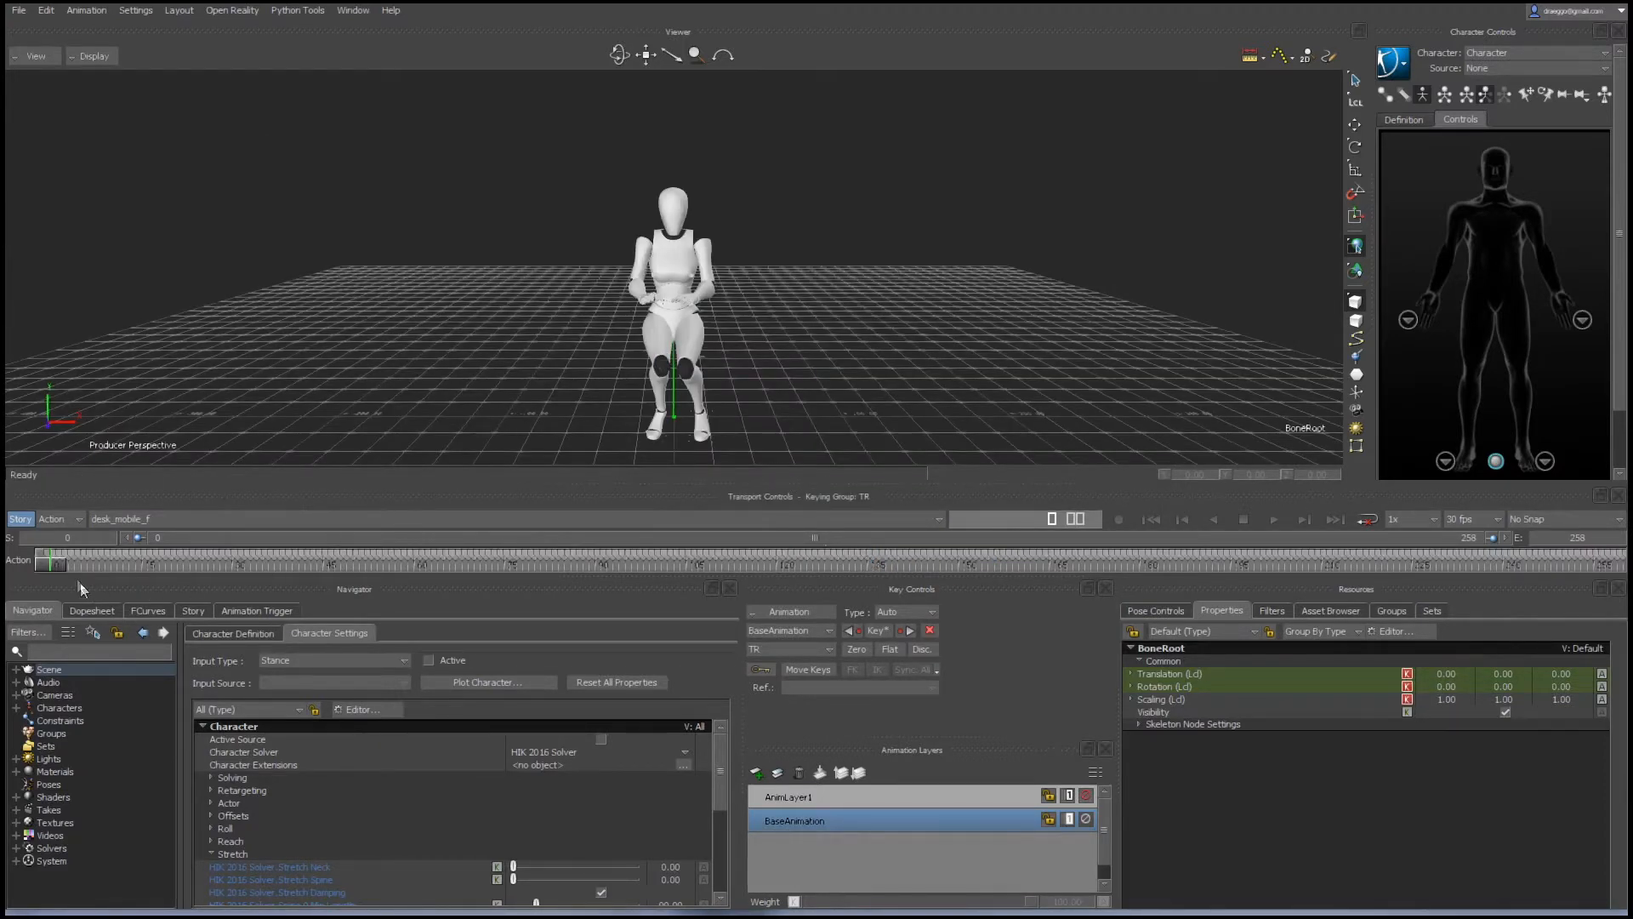
Preview the dummy's motion in the desk_mobile_f take and in the desk_idle_f take.
{"action": "mouse_move", "coordinate": [51, 569]}
{"action": "left_mouse_down"}
{"action": "mouse_move", "coordinate": [978, 572]}
{"action": "mouse_move", "coordinate": [339, 604]}
{"action": "mouse_move", "coordinate": [399, 586]}
{"action": "mouse_move", "coordinate": [61, 596]}
{"action": "left_mouse_up"}
{"action": "left_click", "coordinate": [169, 521]}
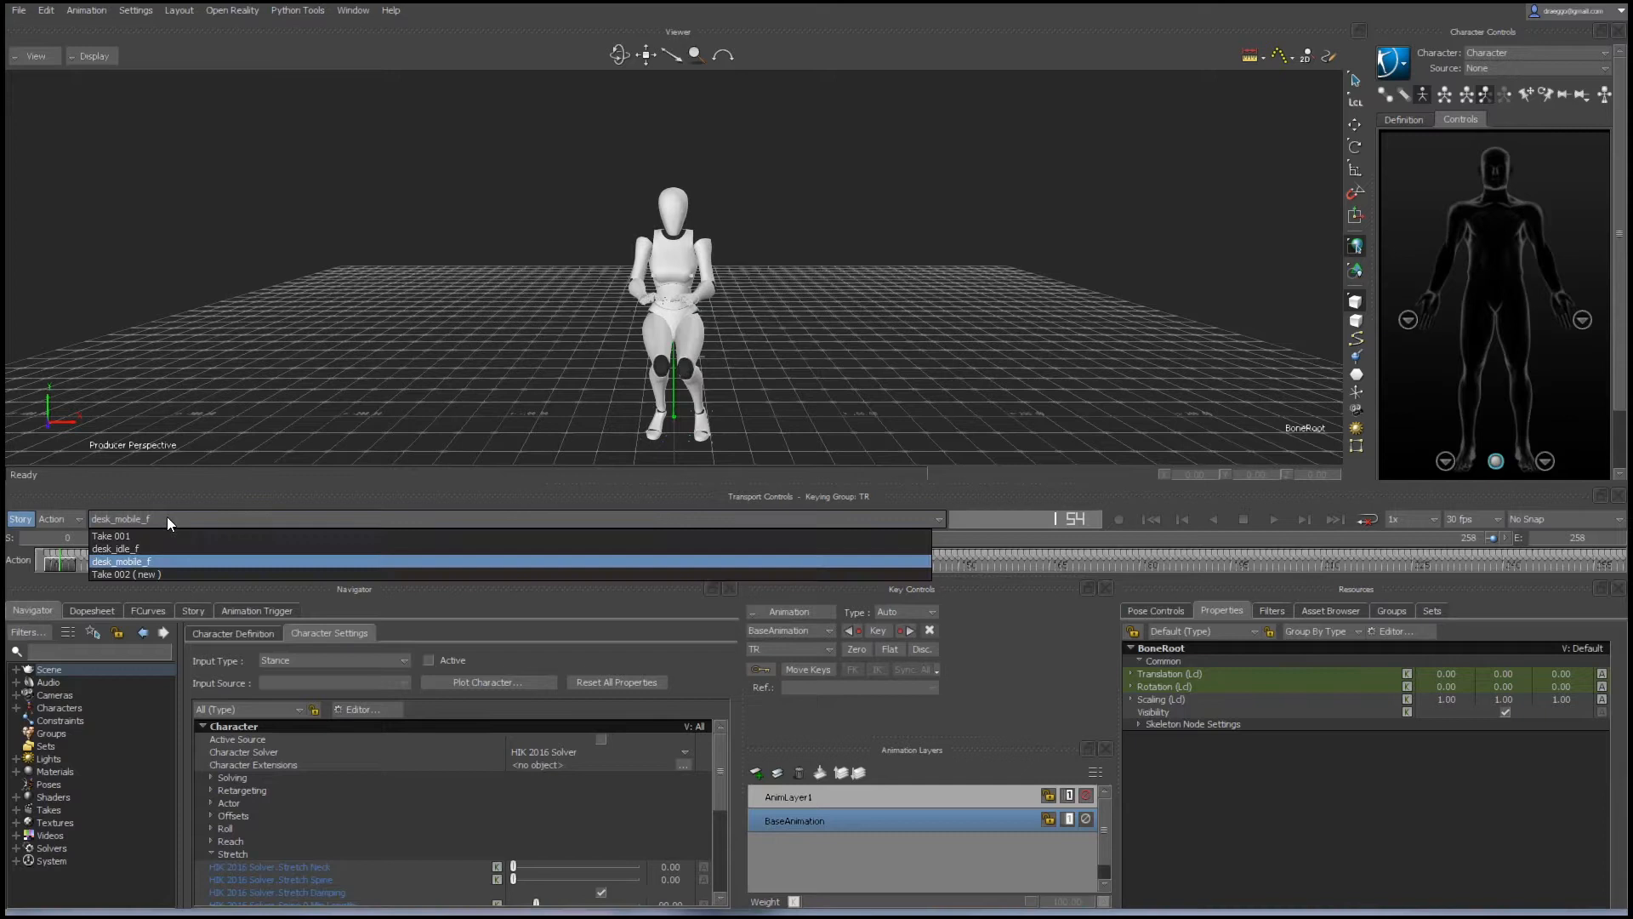
{"action": "left_click", "coordinate": [130, 553]}
{"action": "left_click_drag", "start_coordinate": [74, 568], "coordinate": [54, 619]}
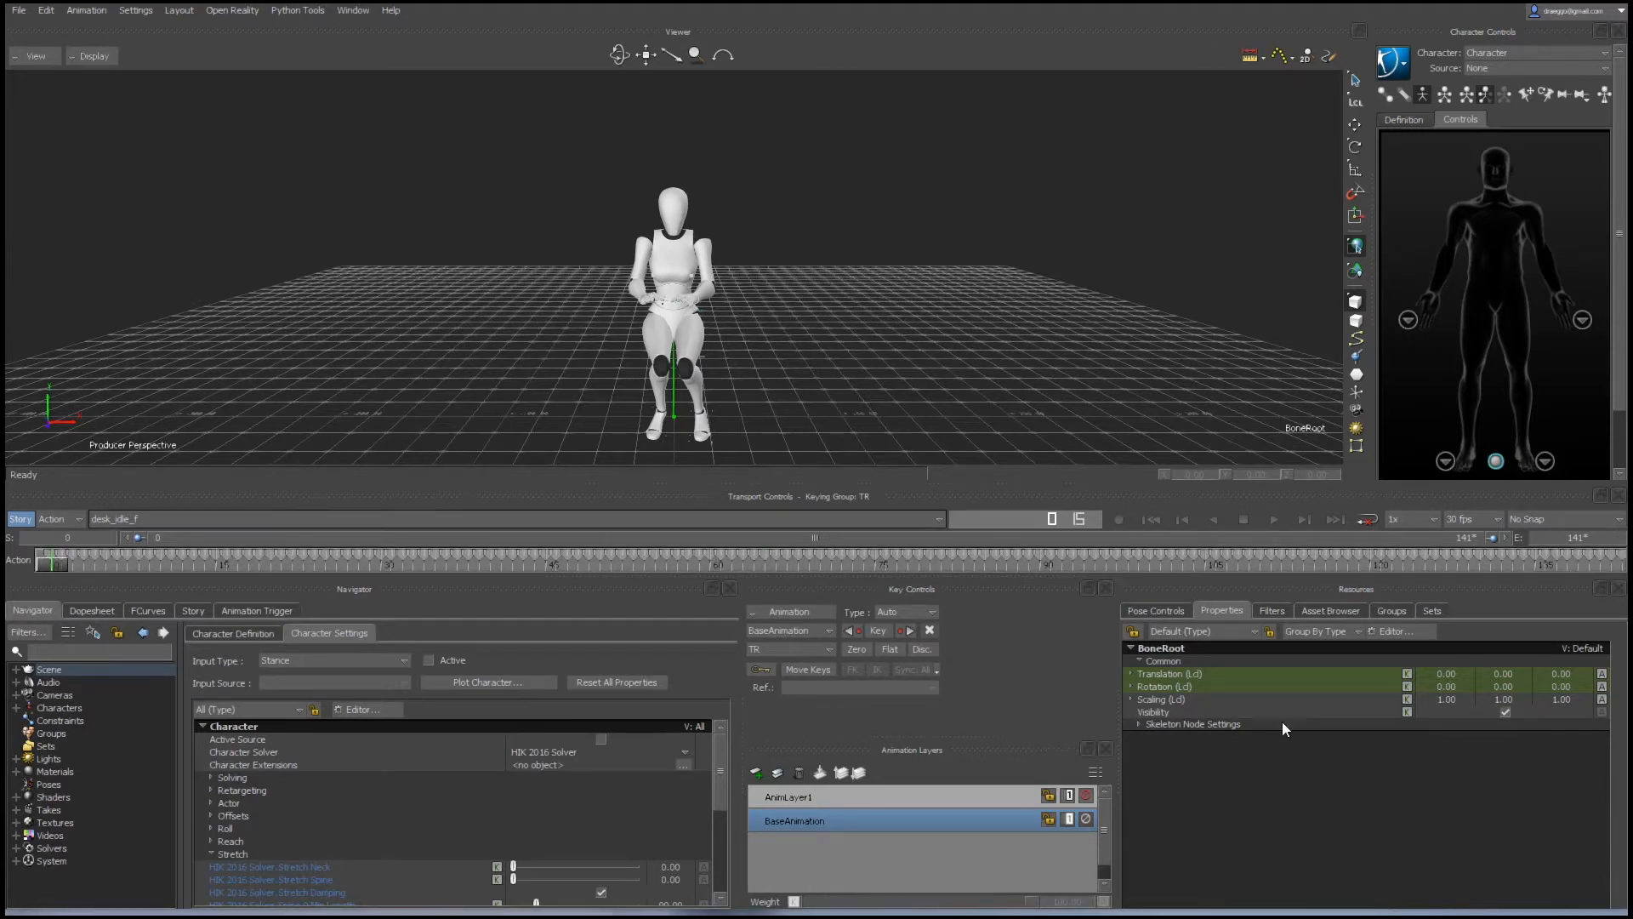
Merge the Gremlin character from the Tutorials assets into the scene.
{"action": "left_click", "coordinate": [1331, 611]}
{"action": "left_click", "coordinate": [1173, 805]}
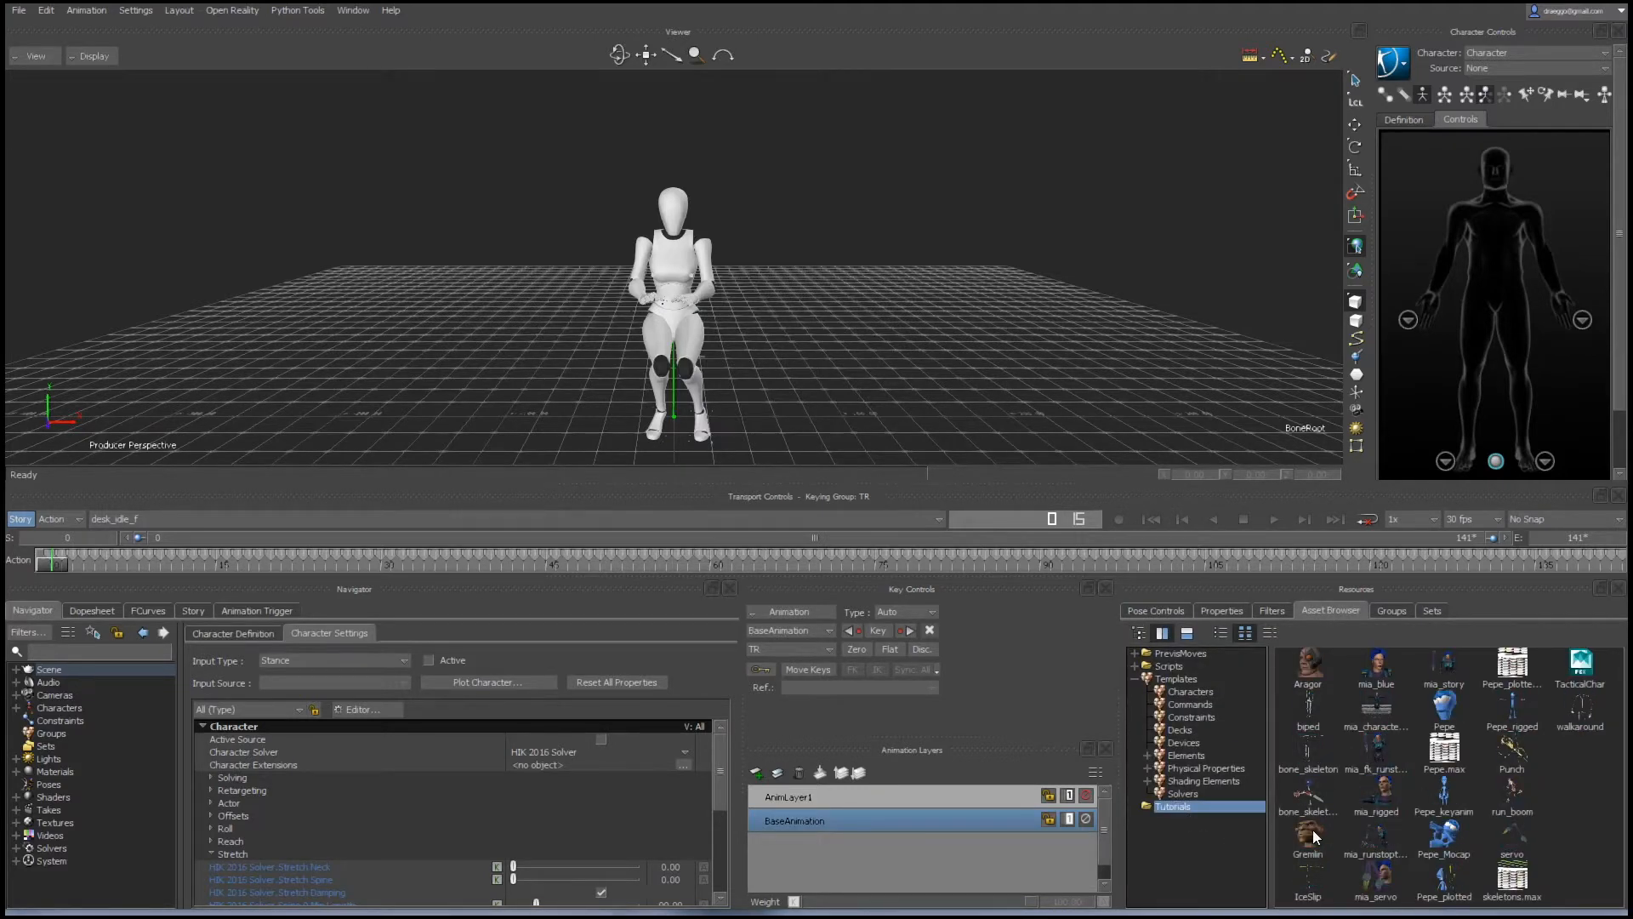
{"action": "left_click_drag", "start_coordinate": [1304, 837], "coordinate": [879, 308]}
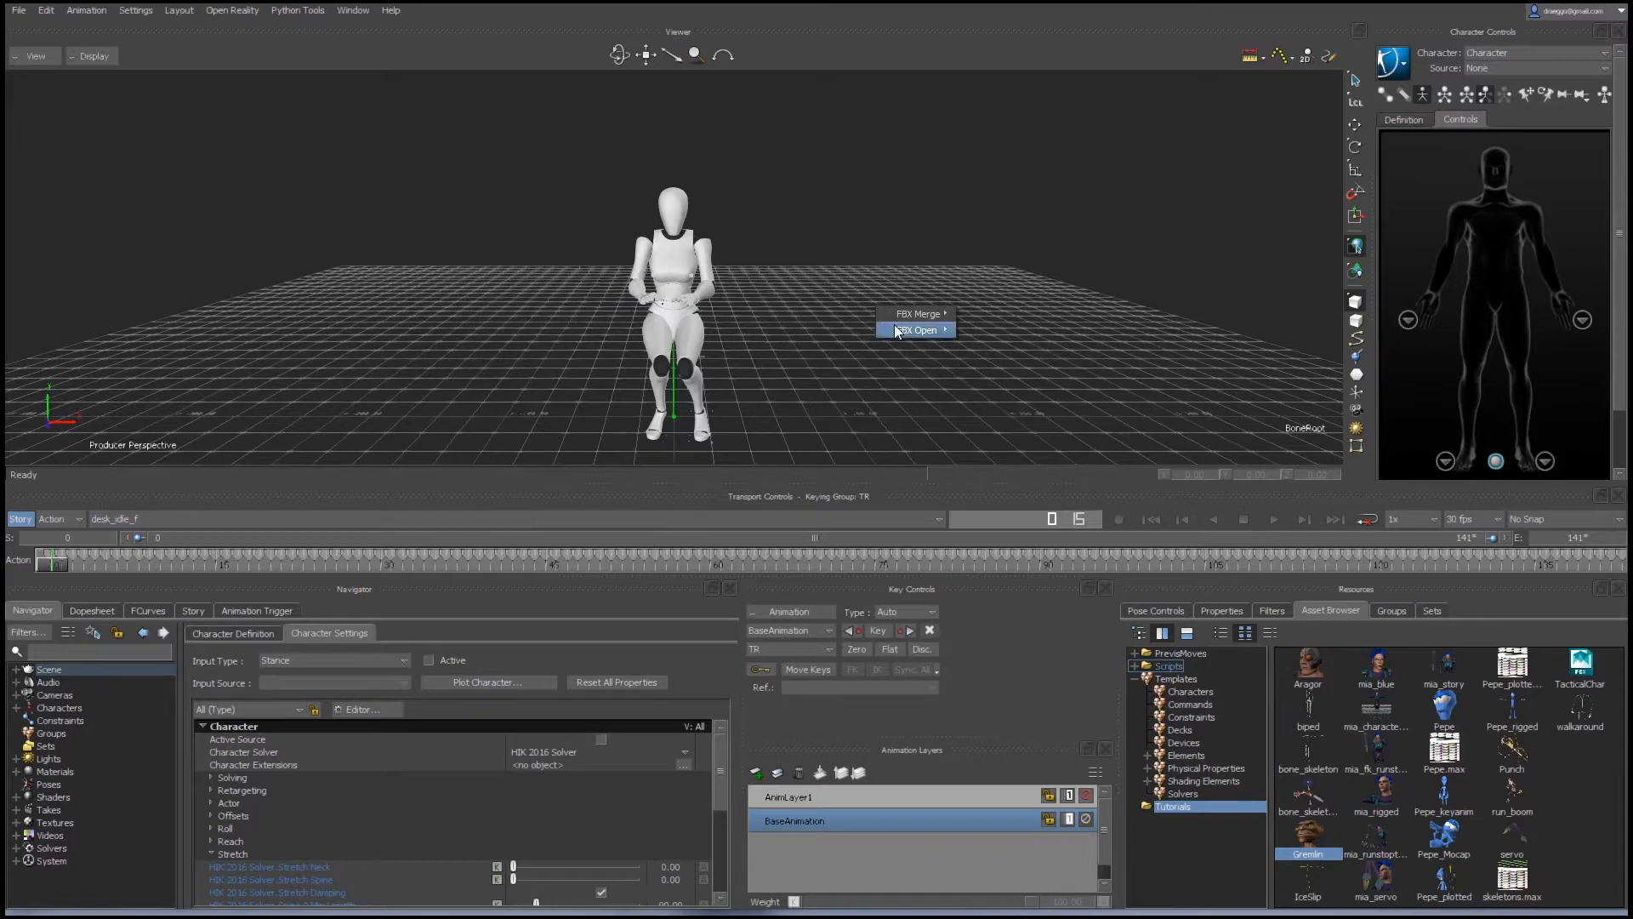
{"action": "mouse_move", "coordinate": [901, 331]}
{"action": "left_click", "coordinate": [997, 332]}
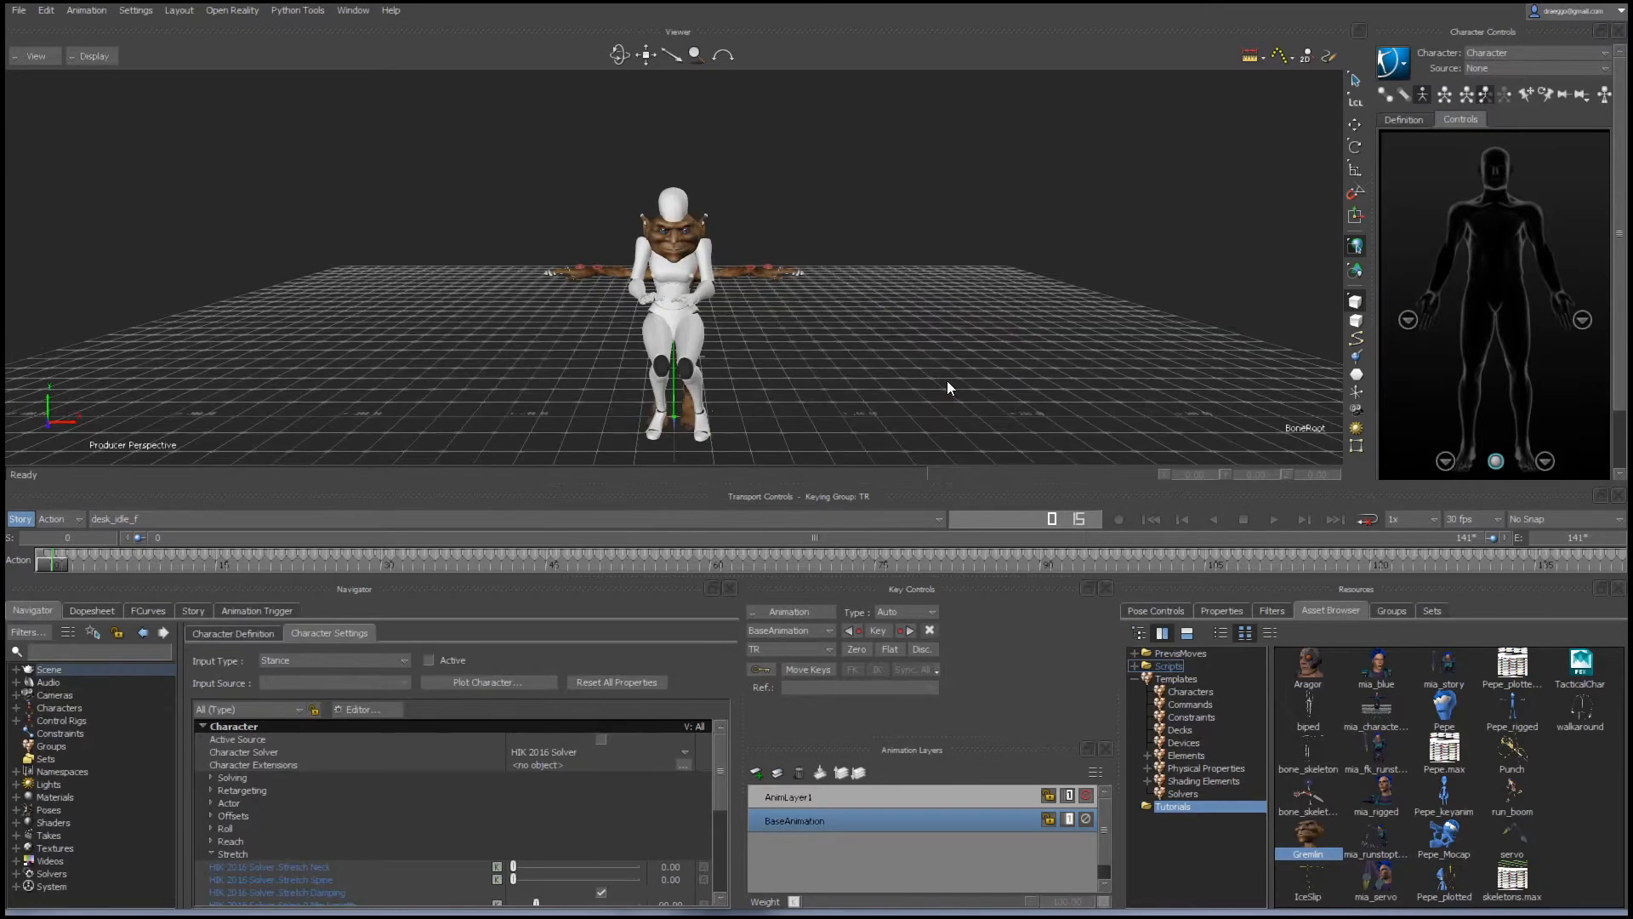
Hide the dummy by turning off visibility for CC_Base_Tongue, CC_Base_Body, Motion_Dummy_Female and BoneRoot.
{"action": "left_click", "coordinate": [16, 669]}
{"action": "left_click", "coordinate": [90, 682]}
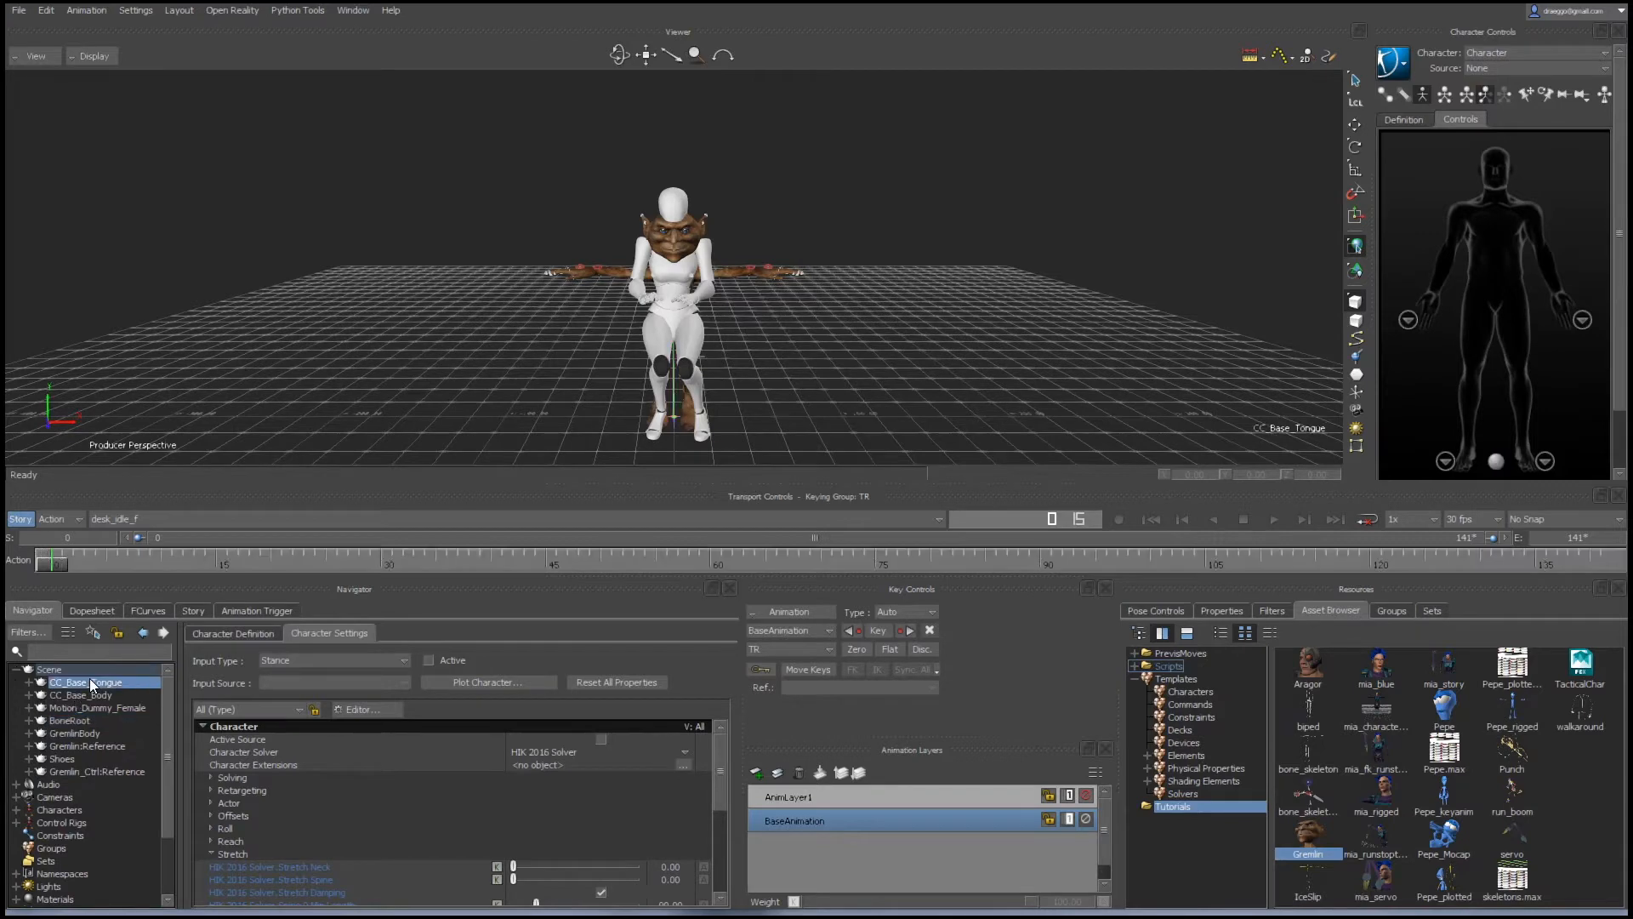
{"action": "left_click", "coordinate": [84, 719], "text": "shift"}
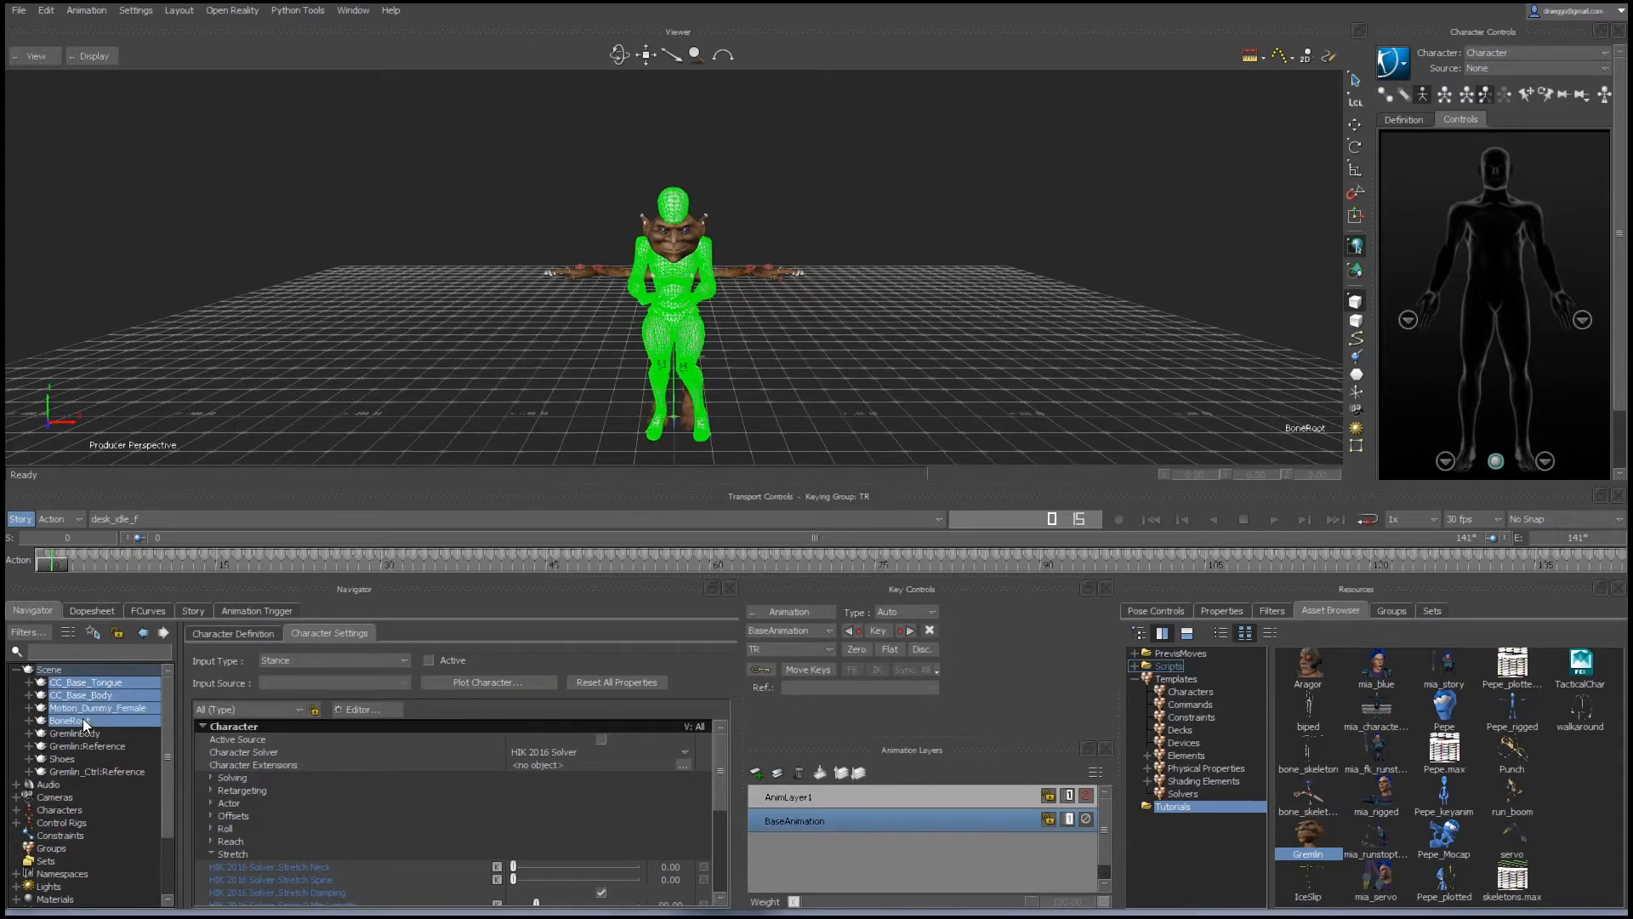
{"action": "left_click", "coordinate": [1220, 610]}
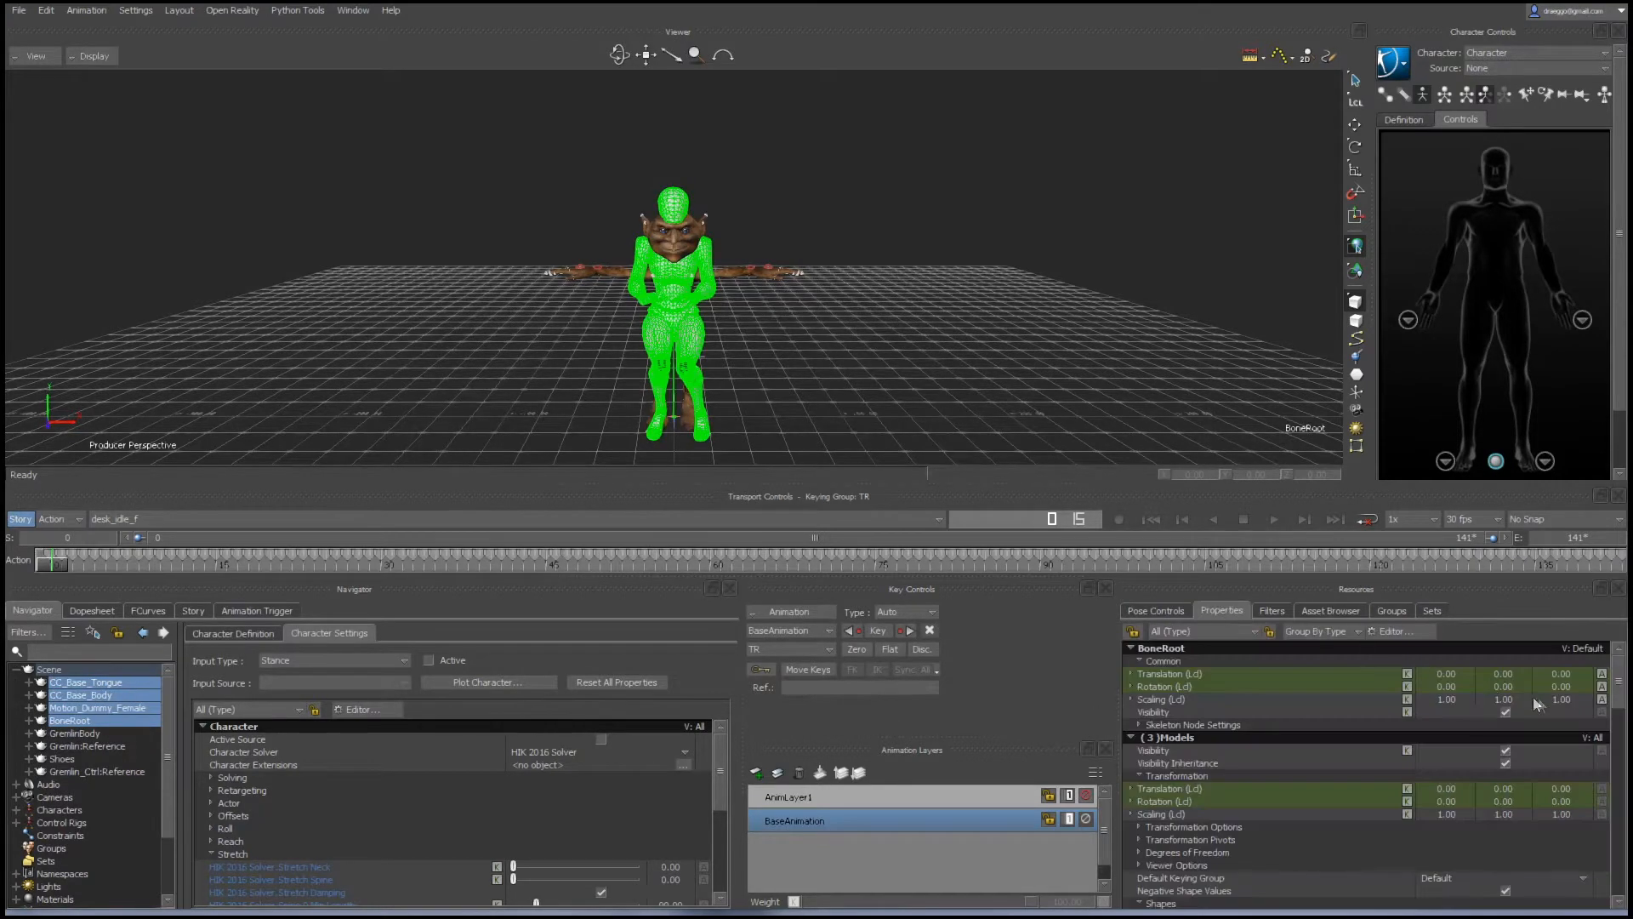
{"action": "left_click", "coordinate": [1505, 712]}
{"action": "left_click", "coordinate": [1505, 750]}
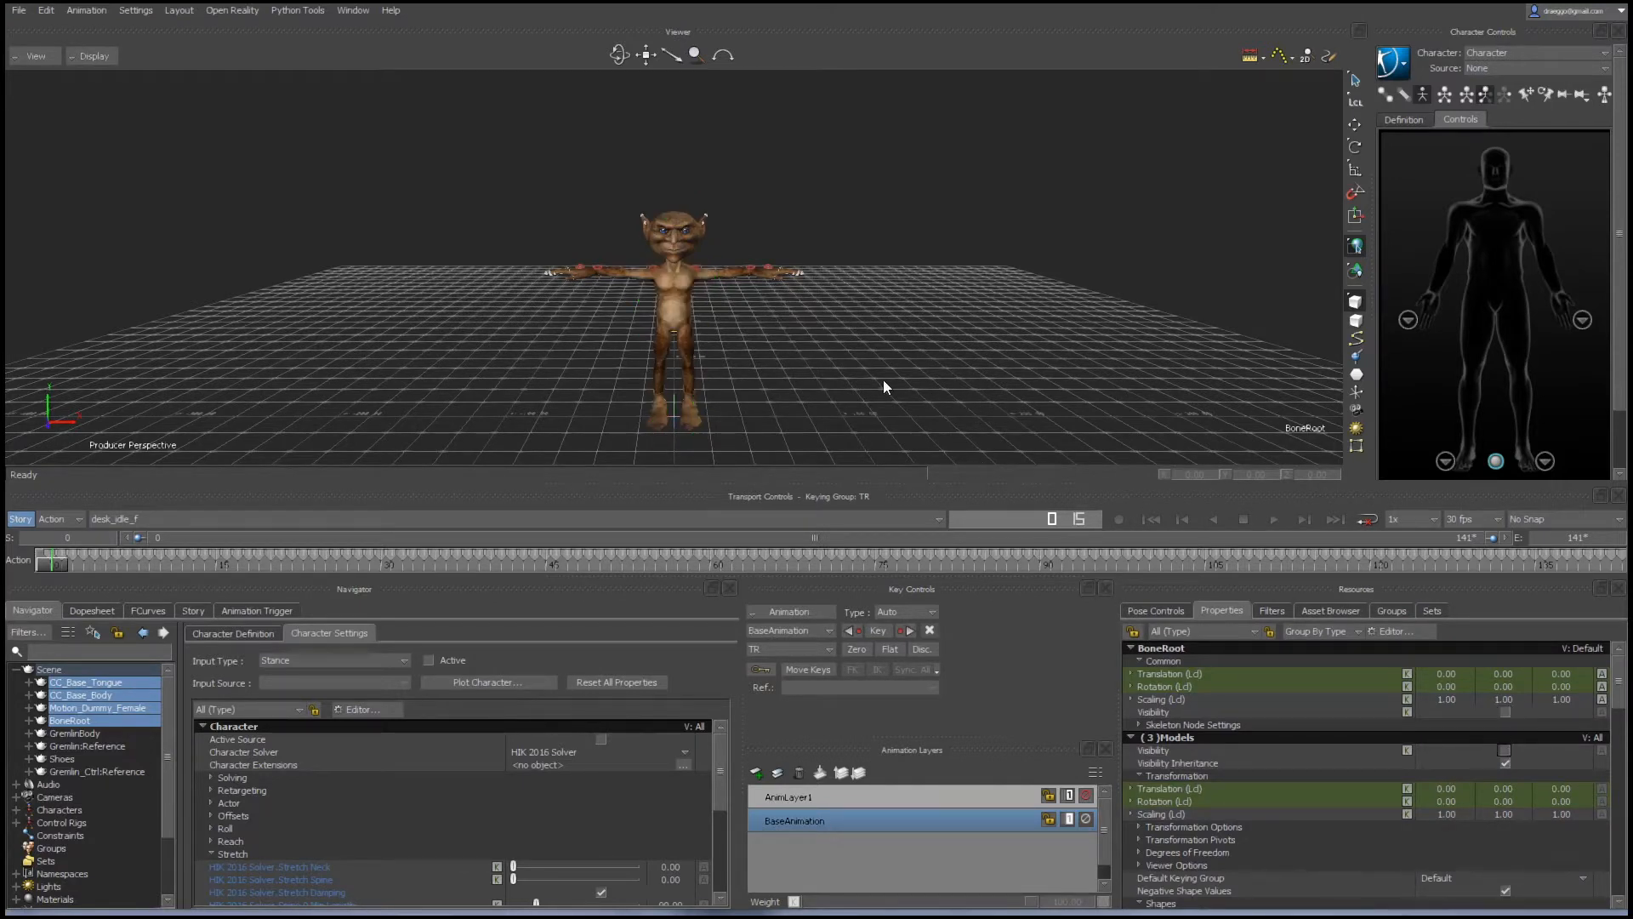
Make Gremlin the current character and set its source to Character, so that the dummy drives it.
{"action": "left_click", "coordinate": [1575, 50]}
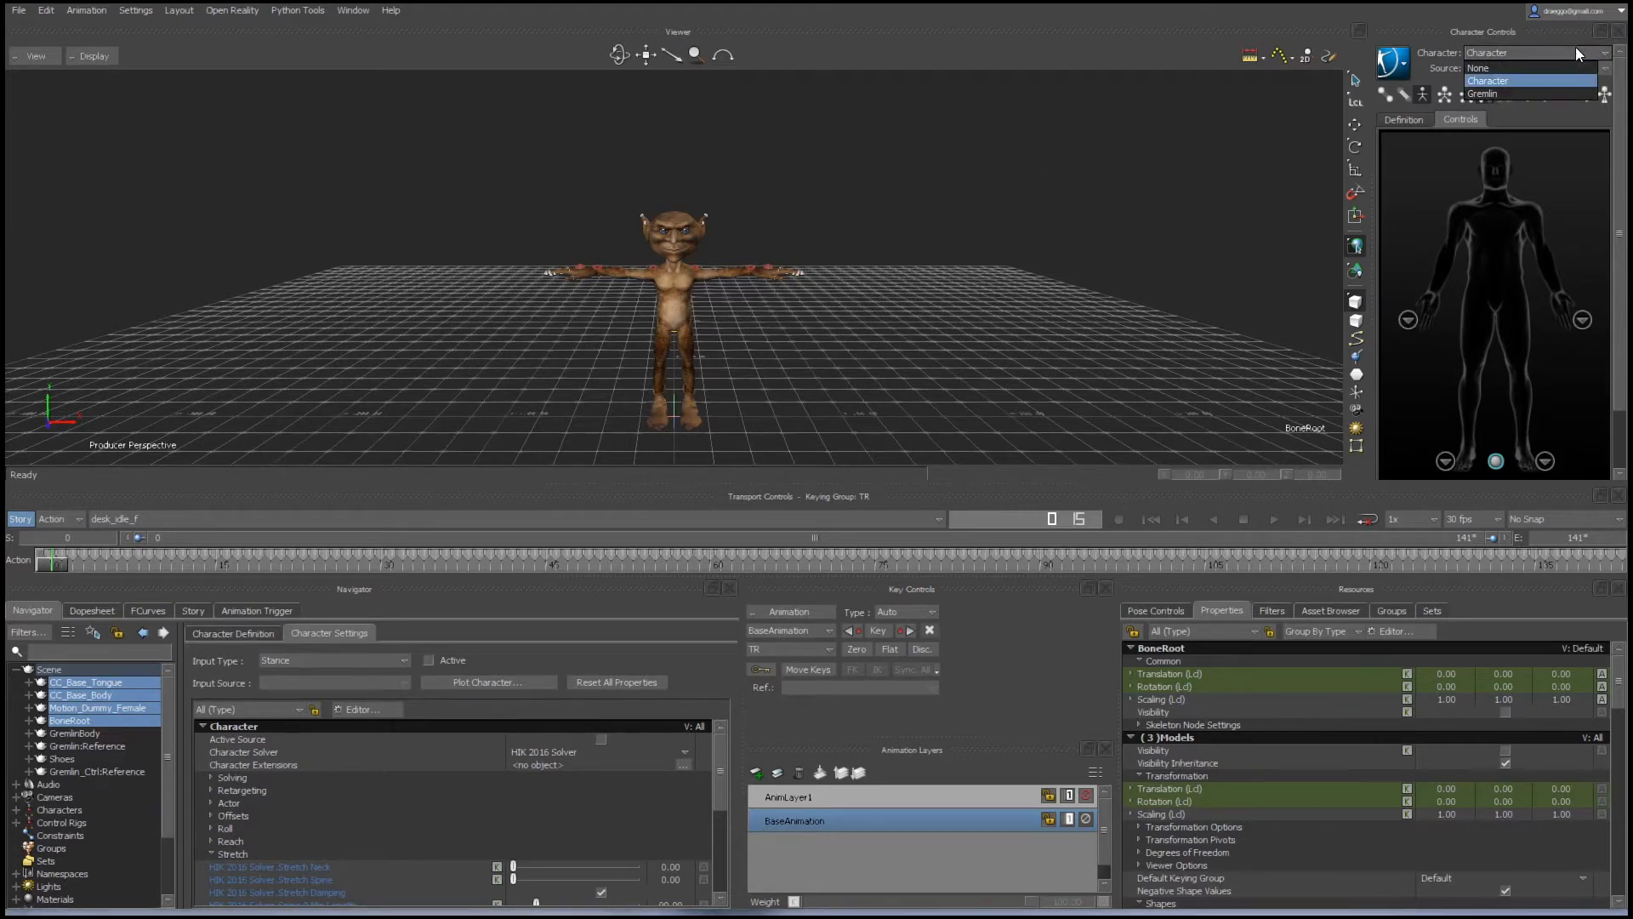
{"action": "left_click", "coordinate": [1481, 96]}
{"action": "left_click", "coordinate": [1520, 71]}
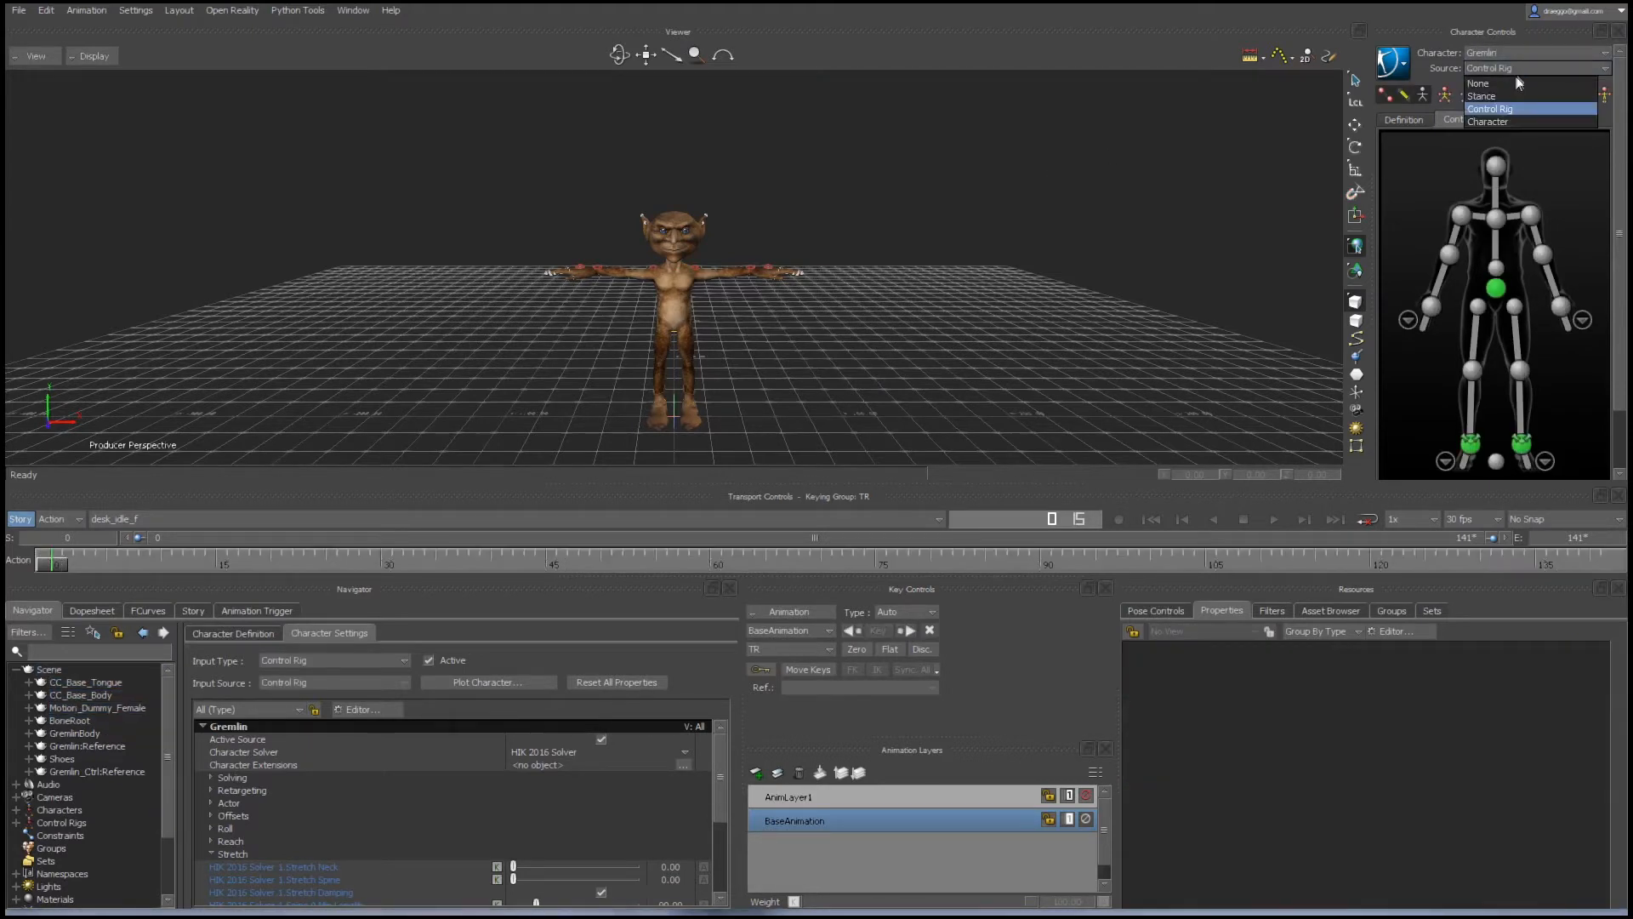
{"action": "left_click", "coordinate": [1486, 121]}
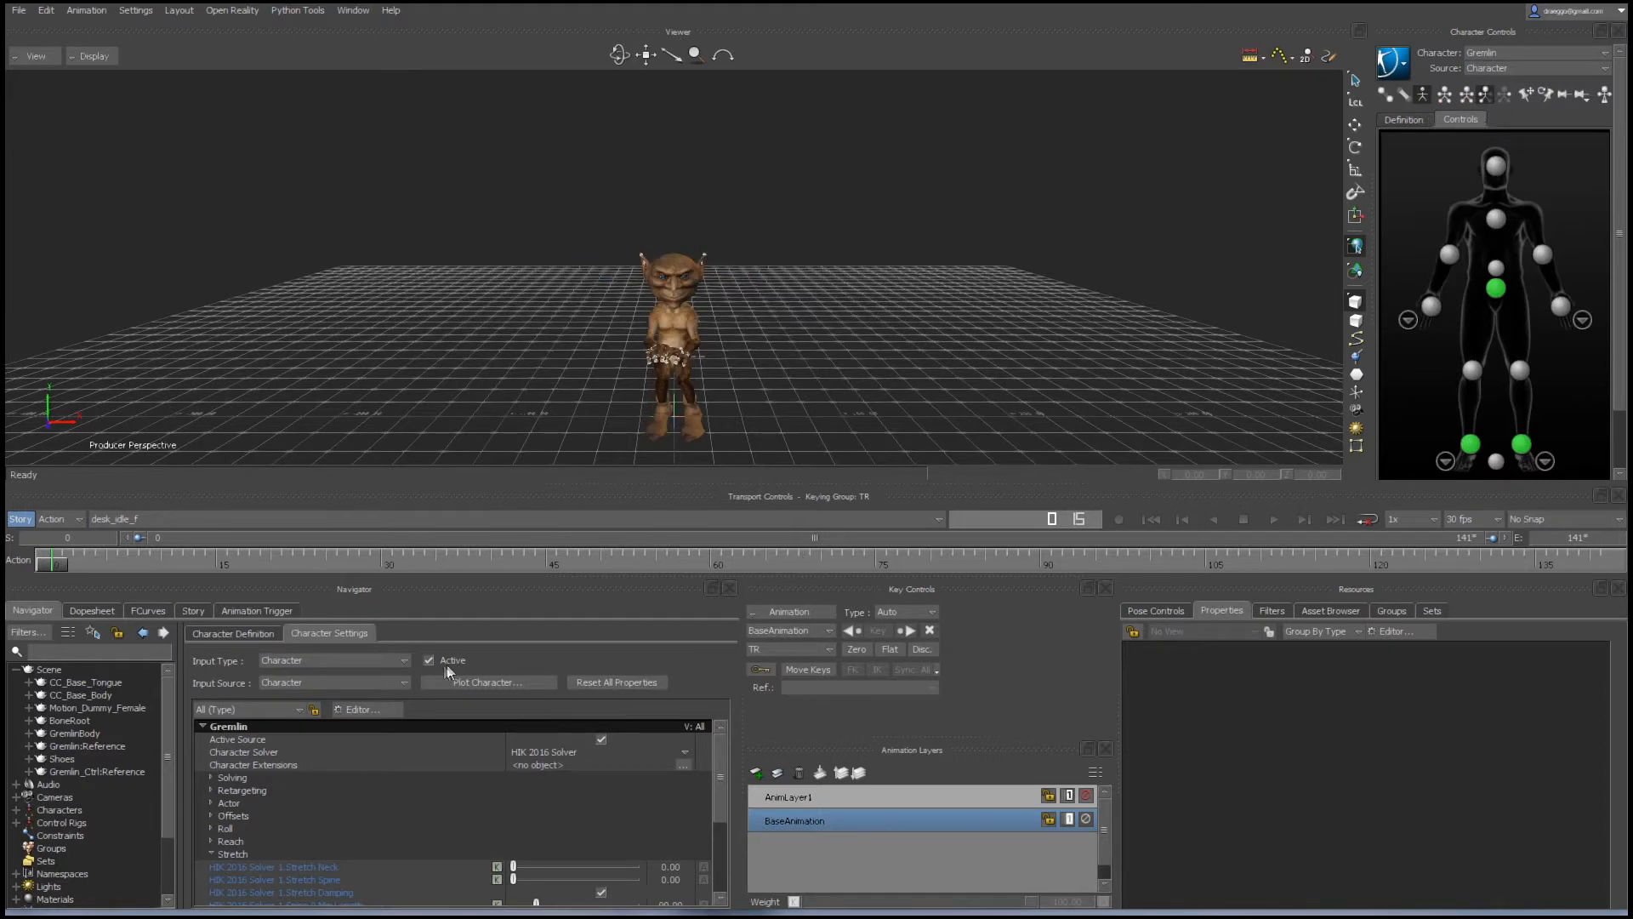
Preview Gremlin's retargeted motion in the desk_idle_f take and in the desk_mobile_f take.
{"action": "left_click_drag", "start_coordinate": [51, 563], "coordinate": [176, 567]}
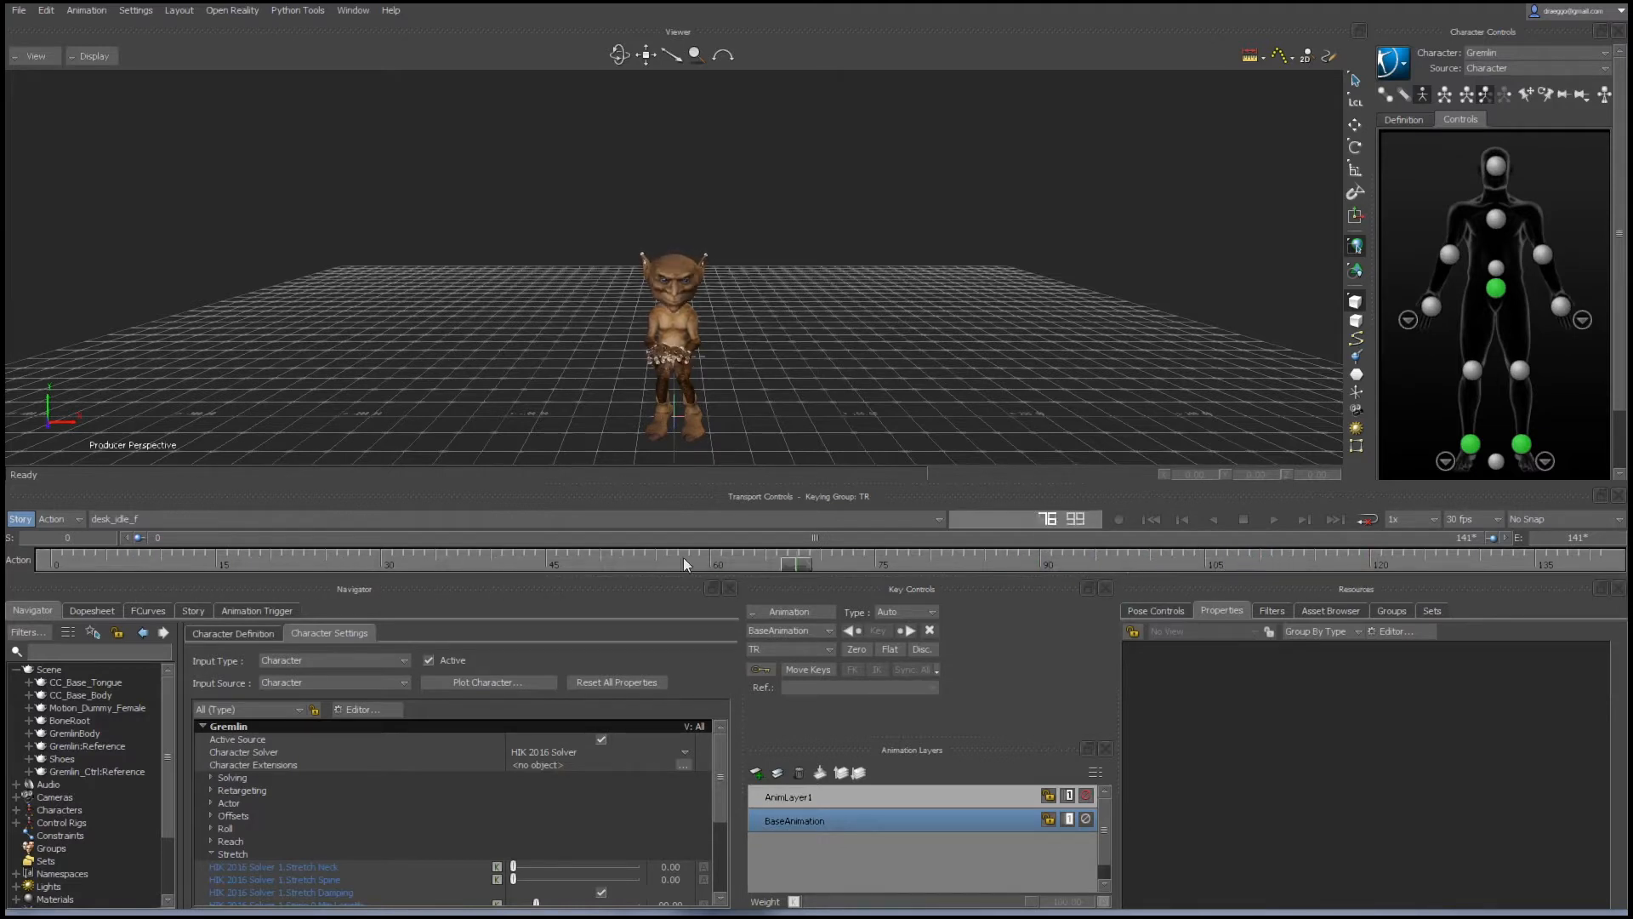
{"action": "left_click", "coordinate": [123, 519]}
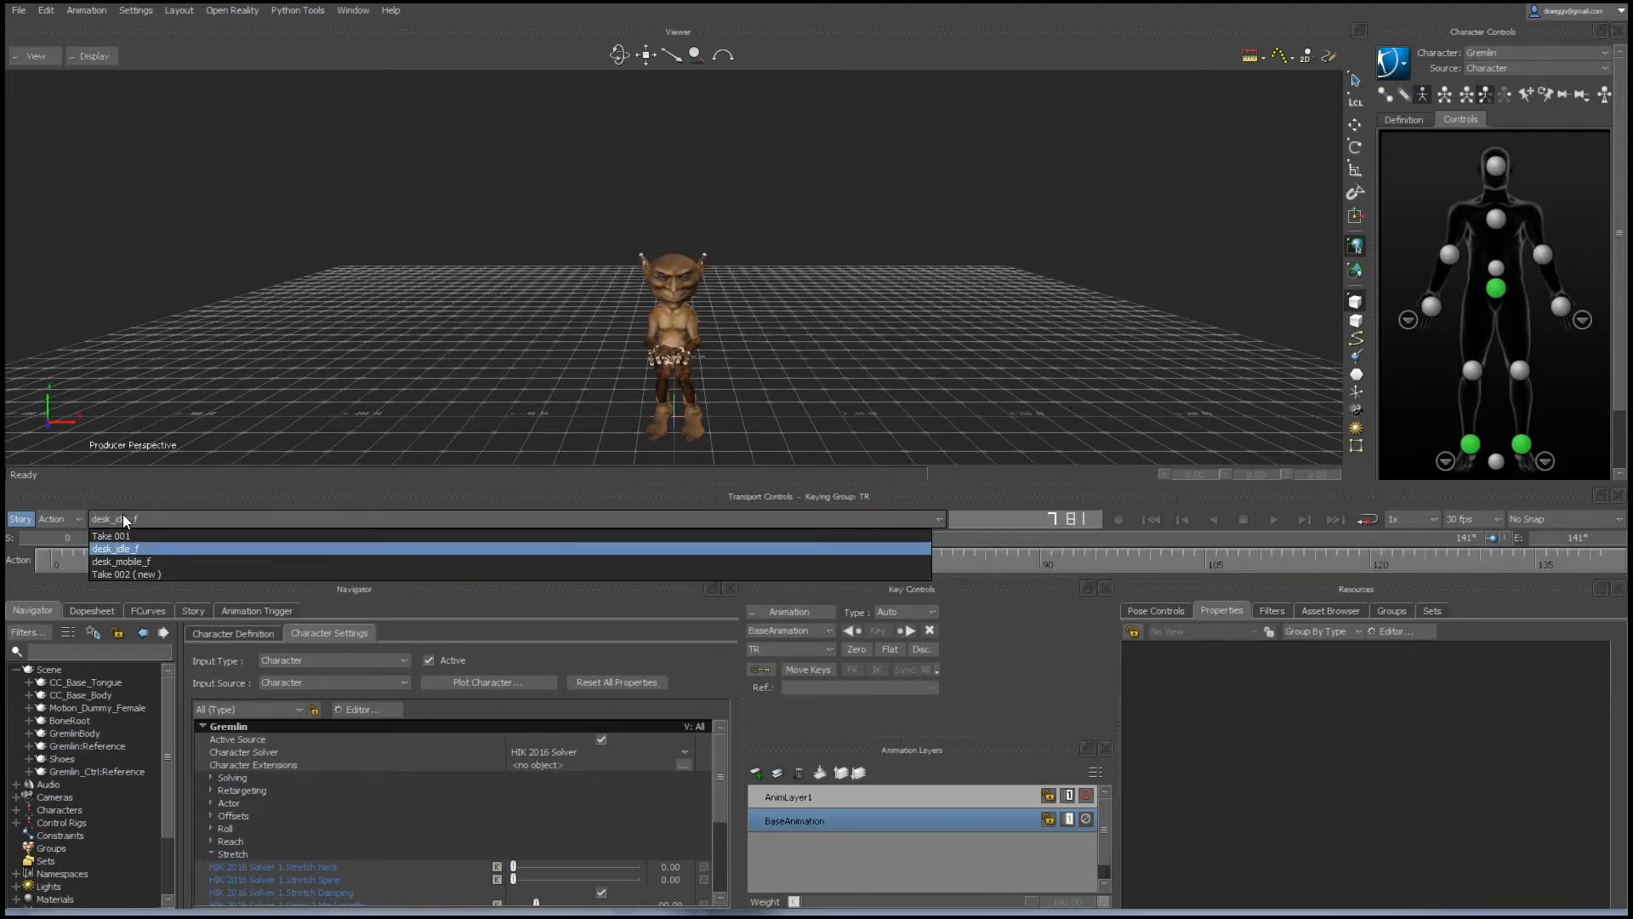
{"action": "left_click", "coordinate": [115, 561]}
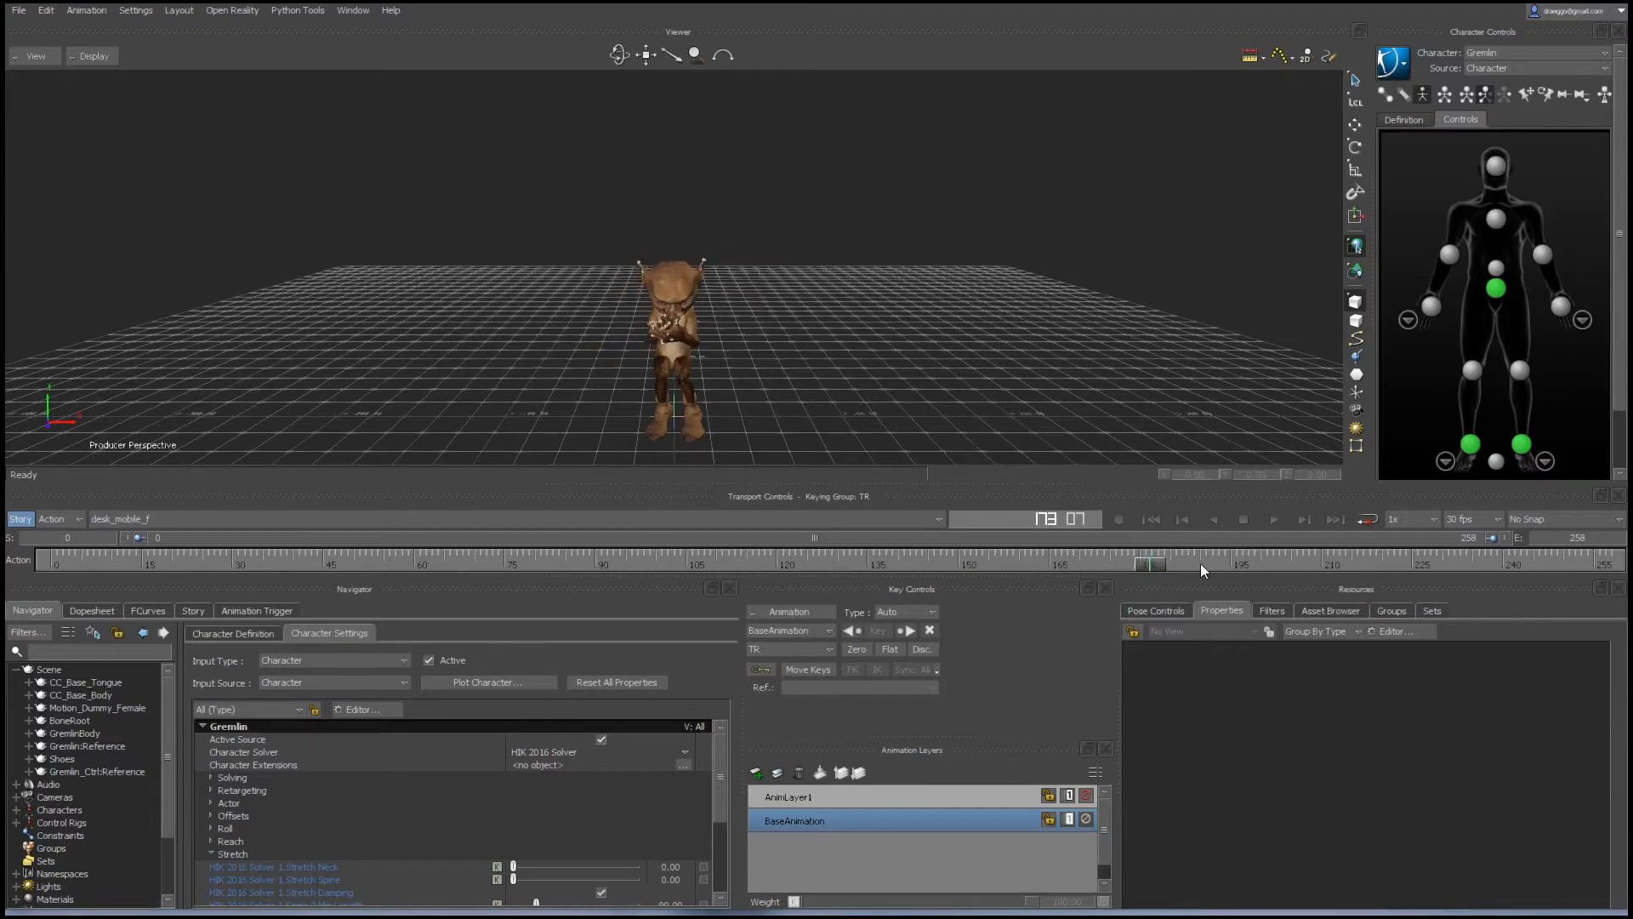
{"action": "left_click_drag", "start_coordinate": [1201, 565], "coordinate": [77, 590]}
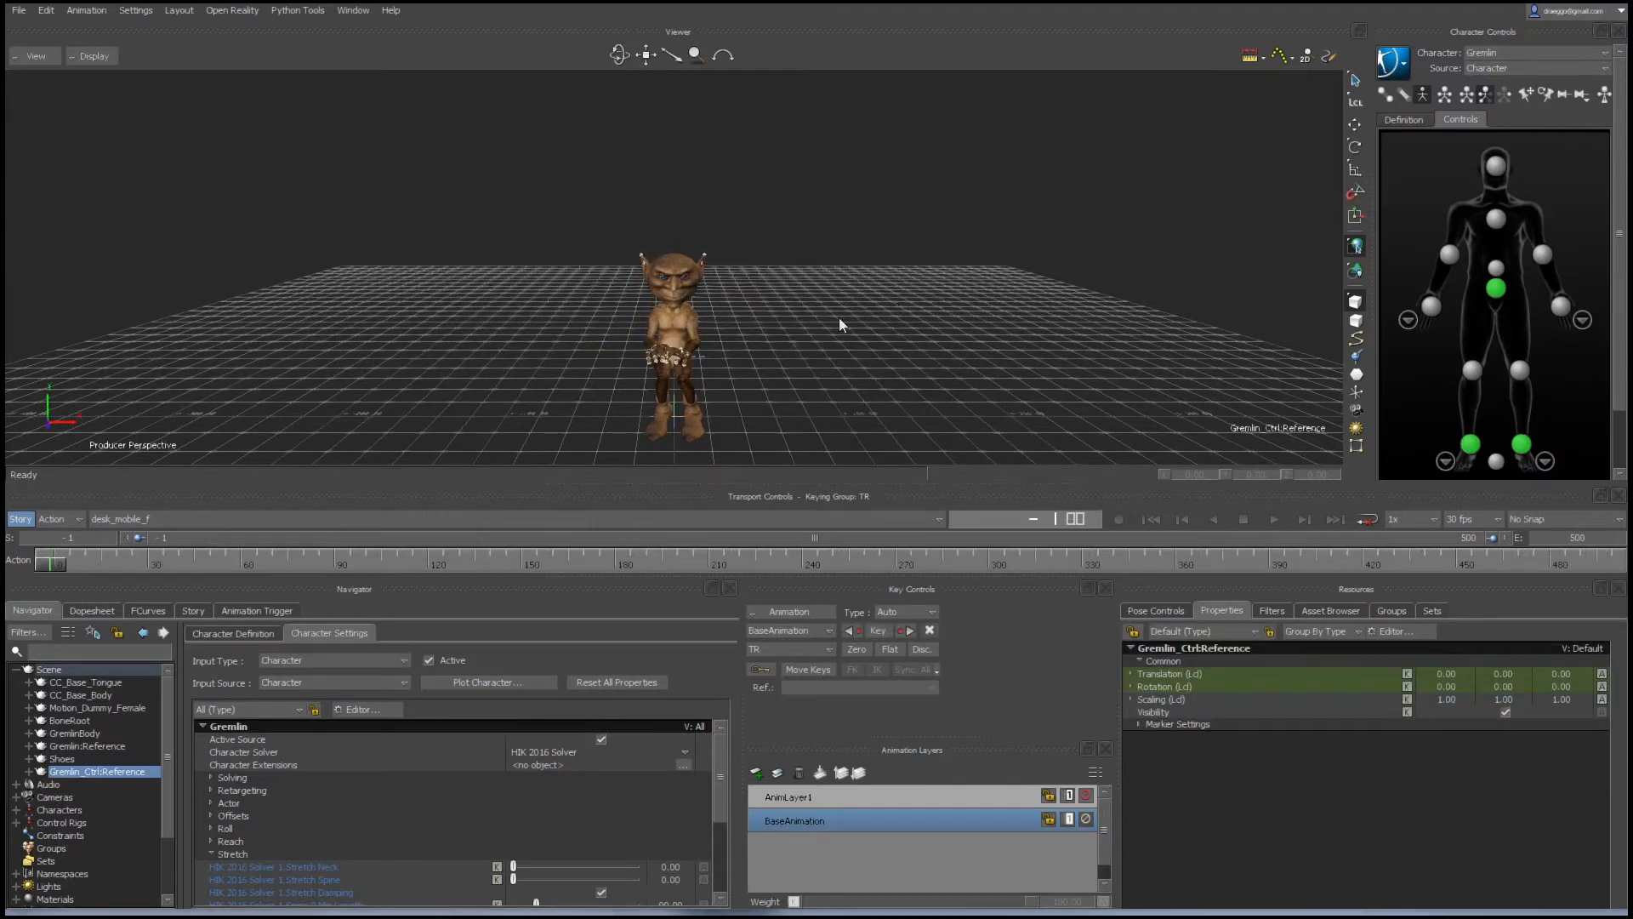
Bake the desk_mobile_f motion onto Gremlin's skeleton and scrub the take to check it.
{"action": "left_click", "coordinate": [1399, 75]}
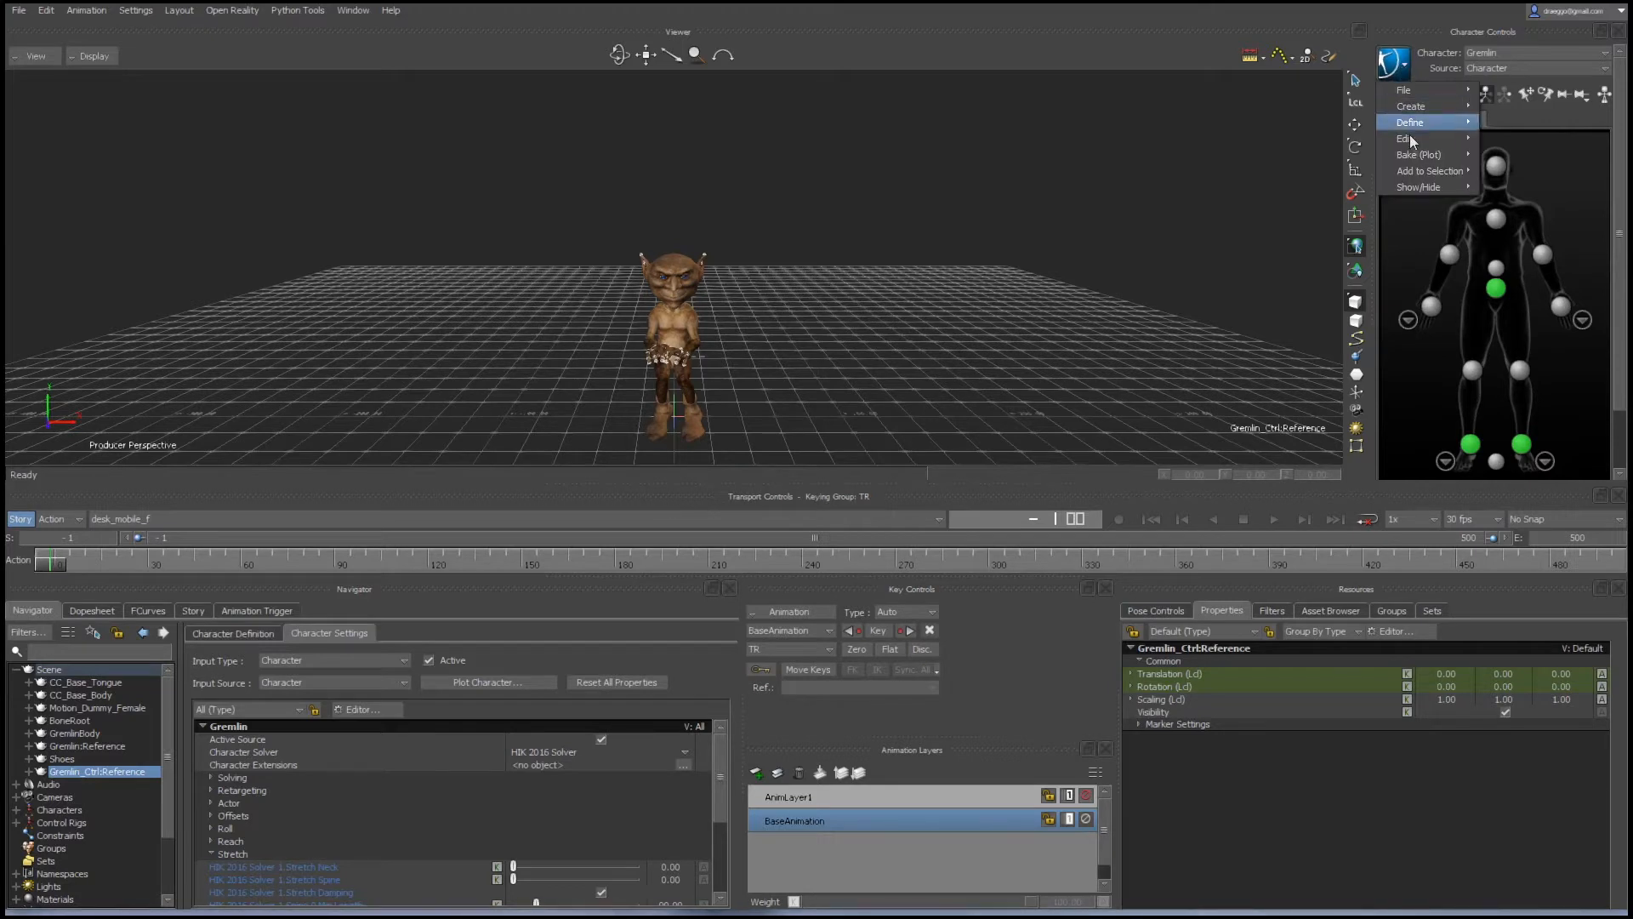
{"action": "mouse_move", "coordinate": [1420, 158]}
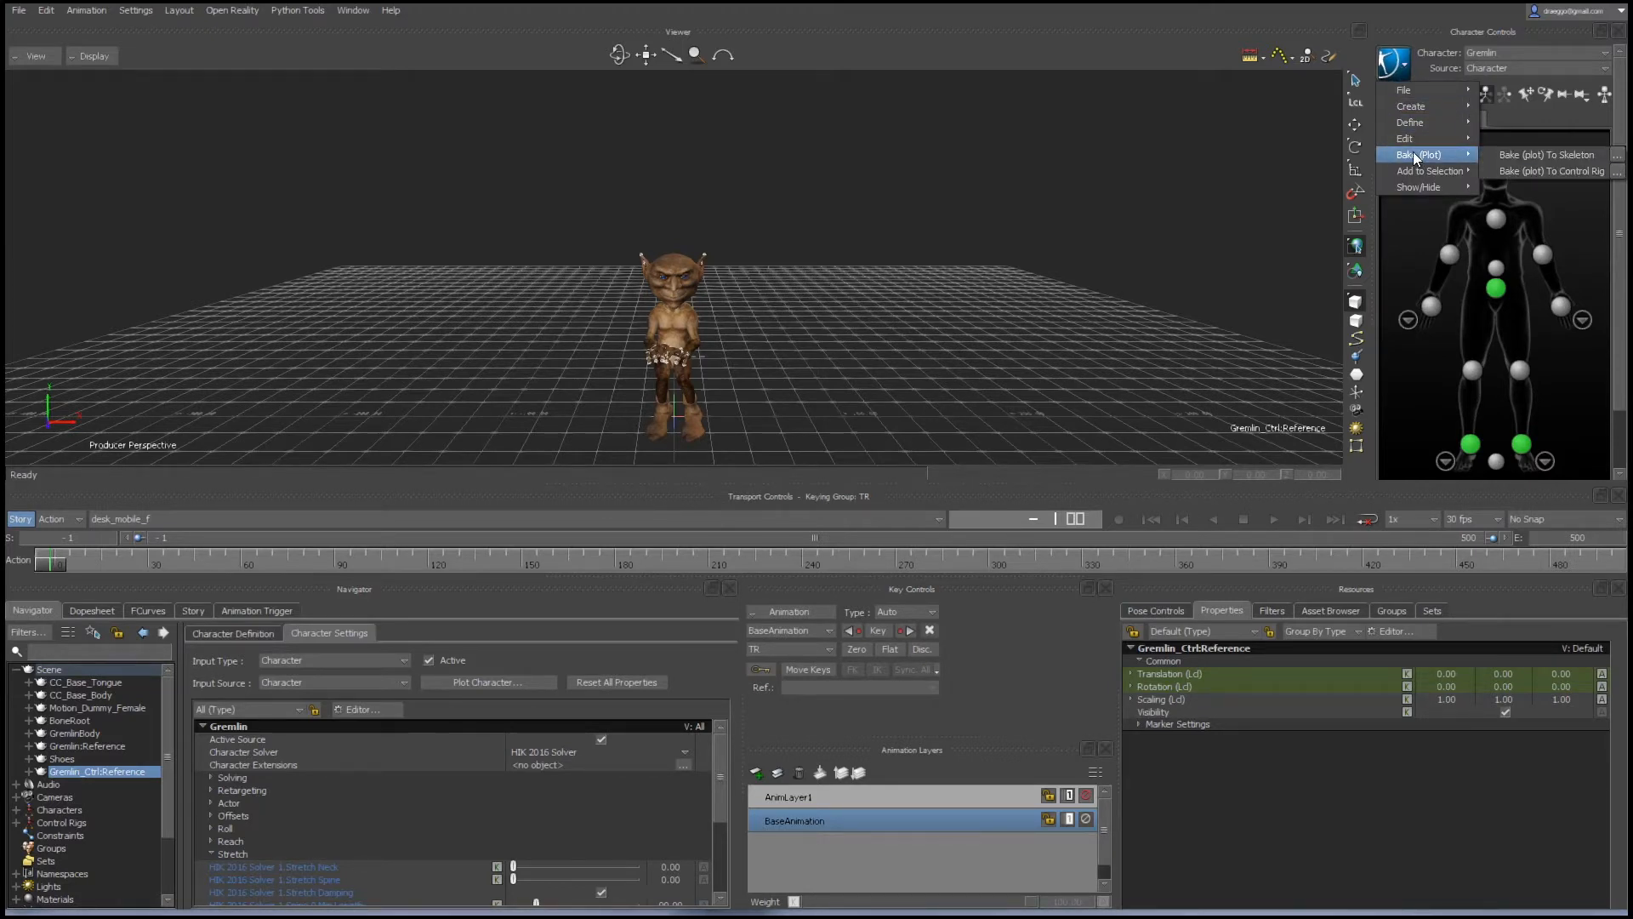
{"action": "left_click", "coordinate": [1504, 157]}
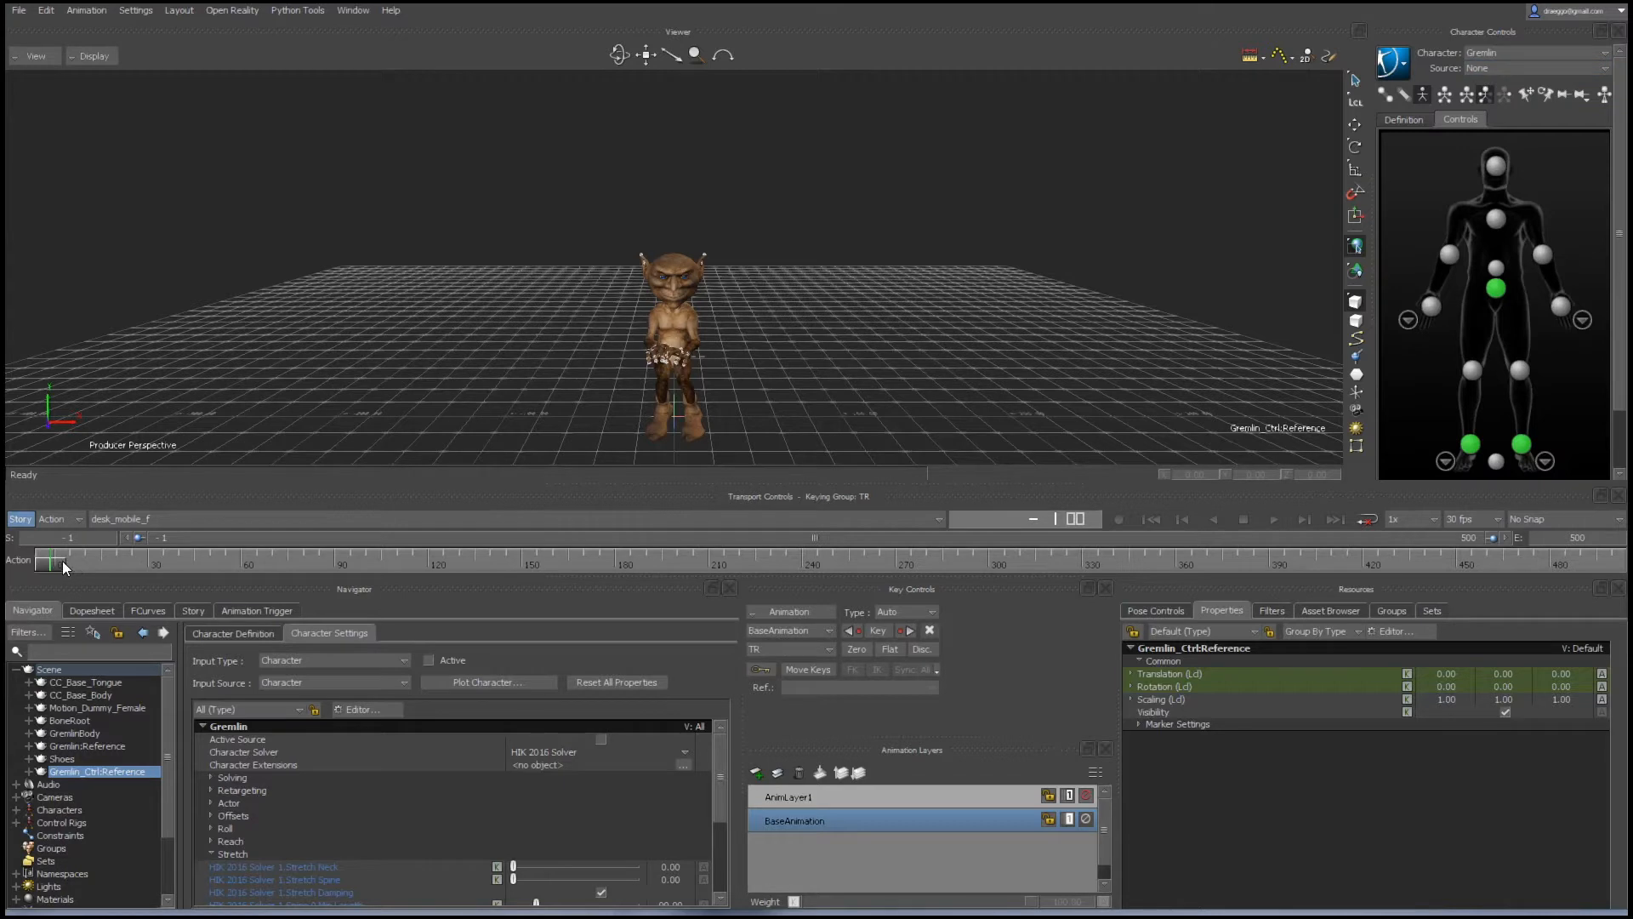
{"action": "mouse_move", "coordinate": [64, 567]}
{"action": "left_mouse_down"}
{"action": "mouse_move", "coordinate": [708, 565]}
{"action": "mouse_move", "coordinate": [52, 585]}
{"action": "left_mouse_up"}
Reactivate Gremlin's character source, bake the desk_idle_f take onto its skeleton and scrub through the result.
{"action": "left_click", "coordinate": [429, 660]}
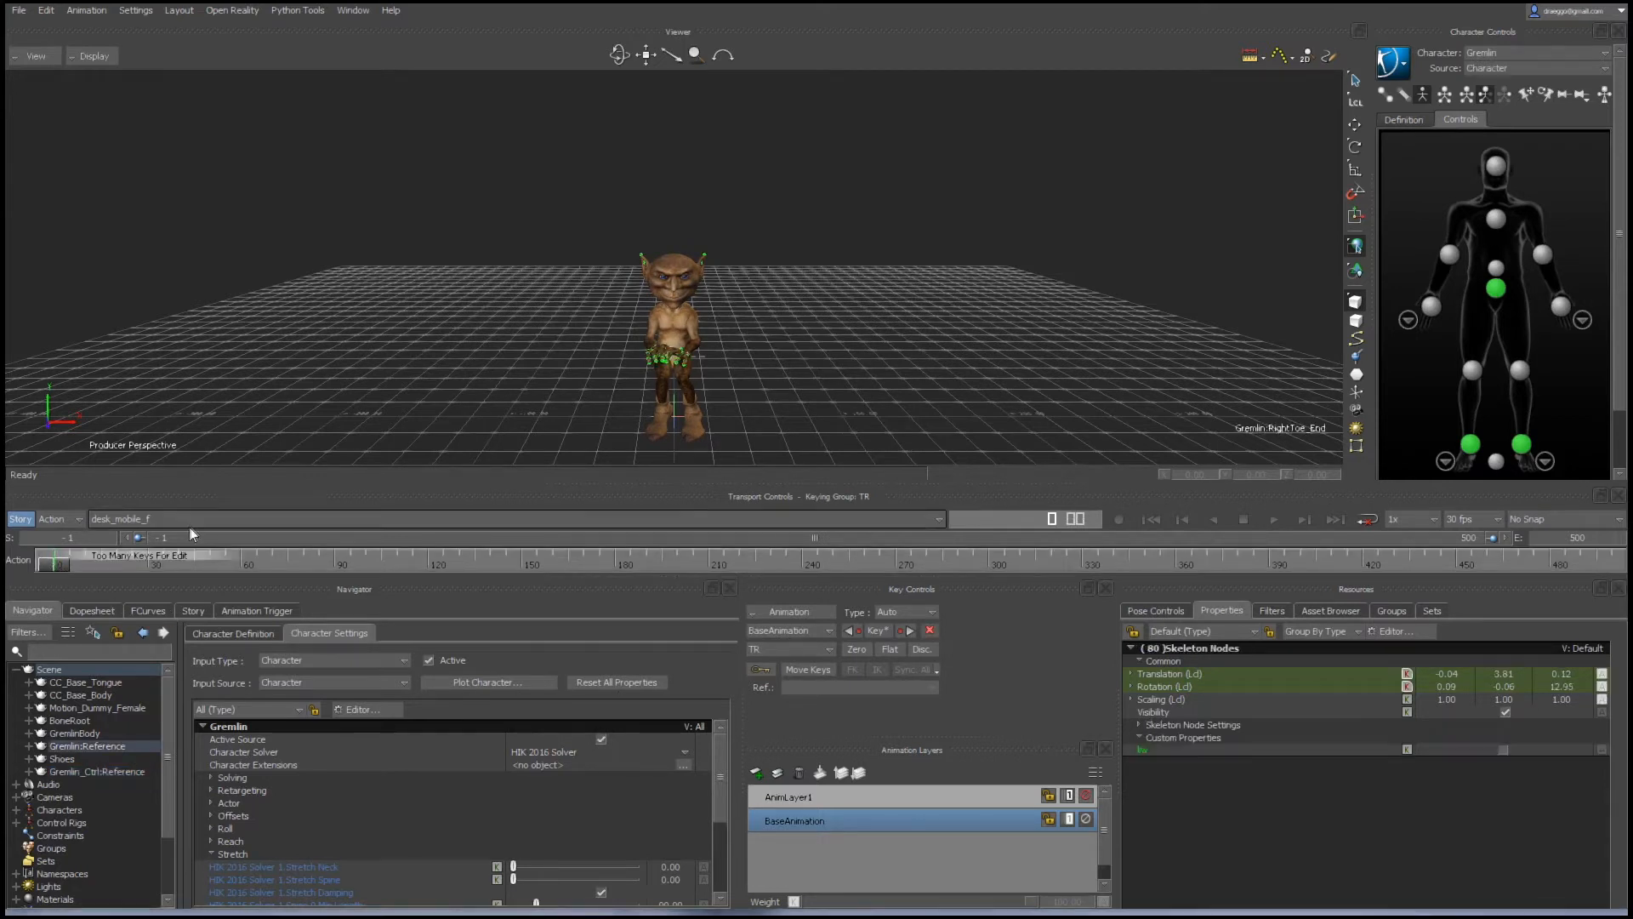
{"action": "left_click", "coordinate": [119, 519]}
{"action": "left_click", "coordinate": [129, 549]}
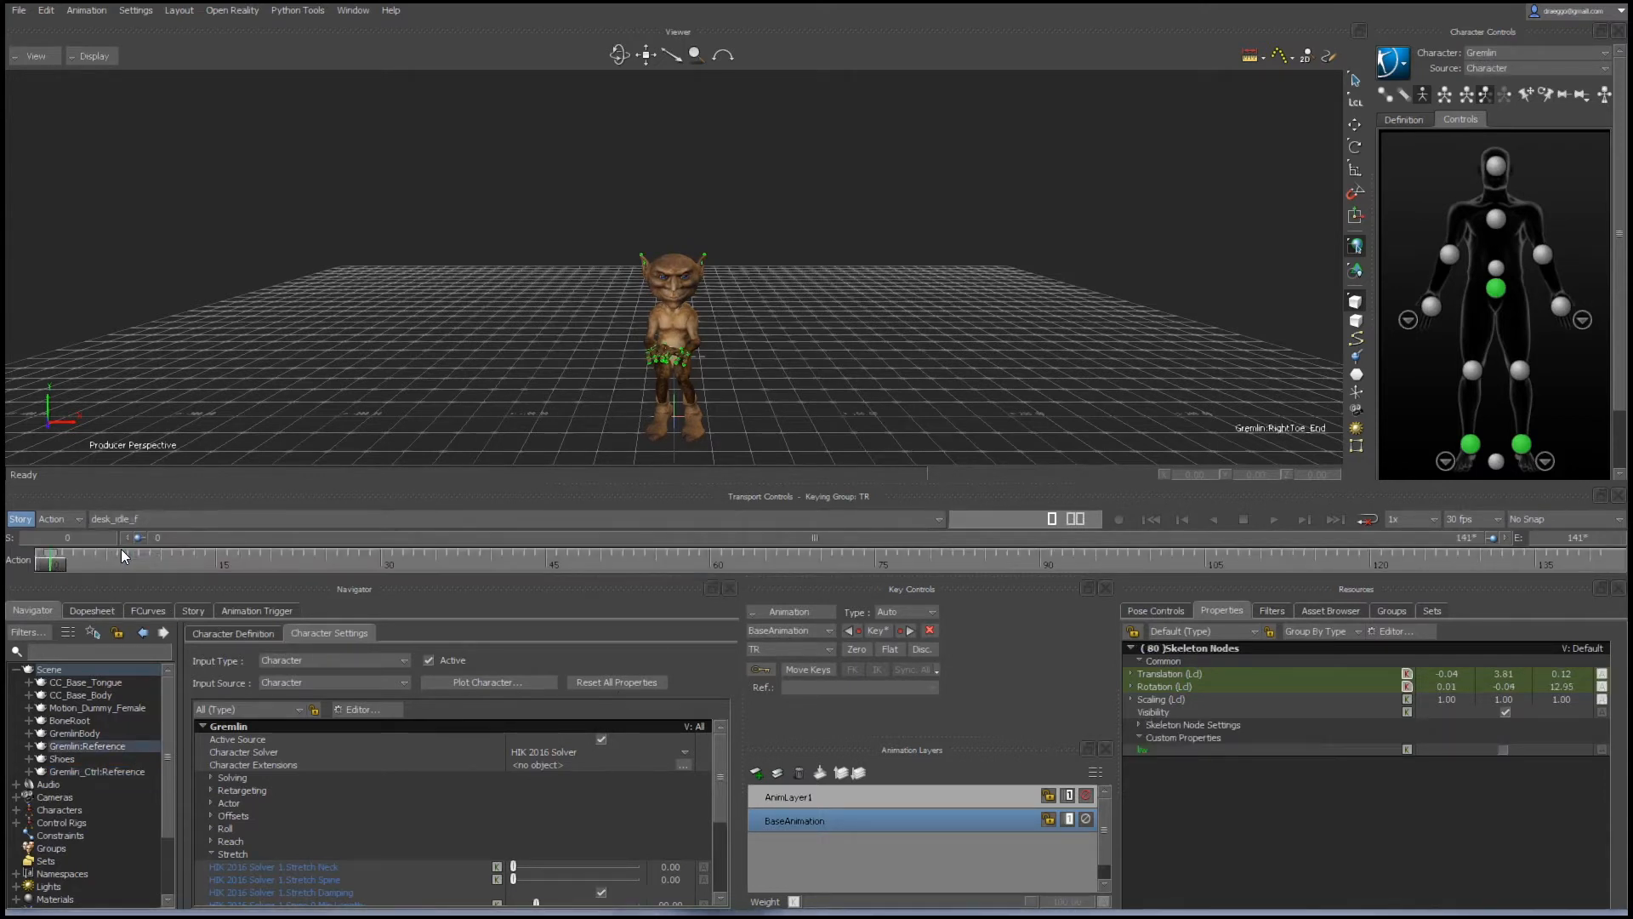
{"action": "left_click", "coordinate": [1404, 63]}
{"action": "mouse_move", "coordinate": [1436, 158]}
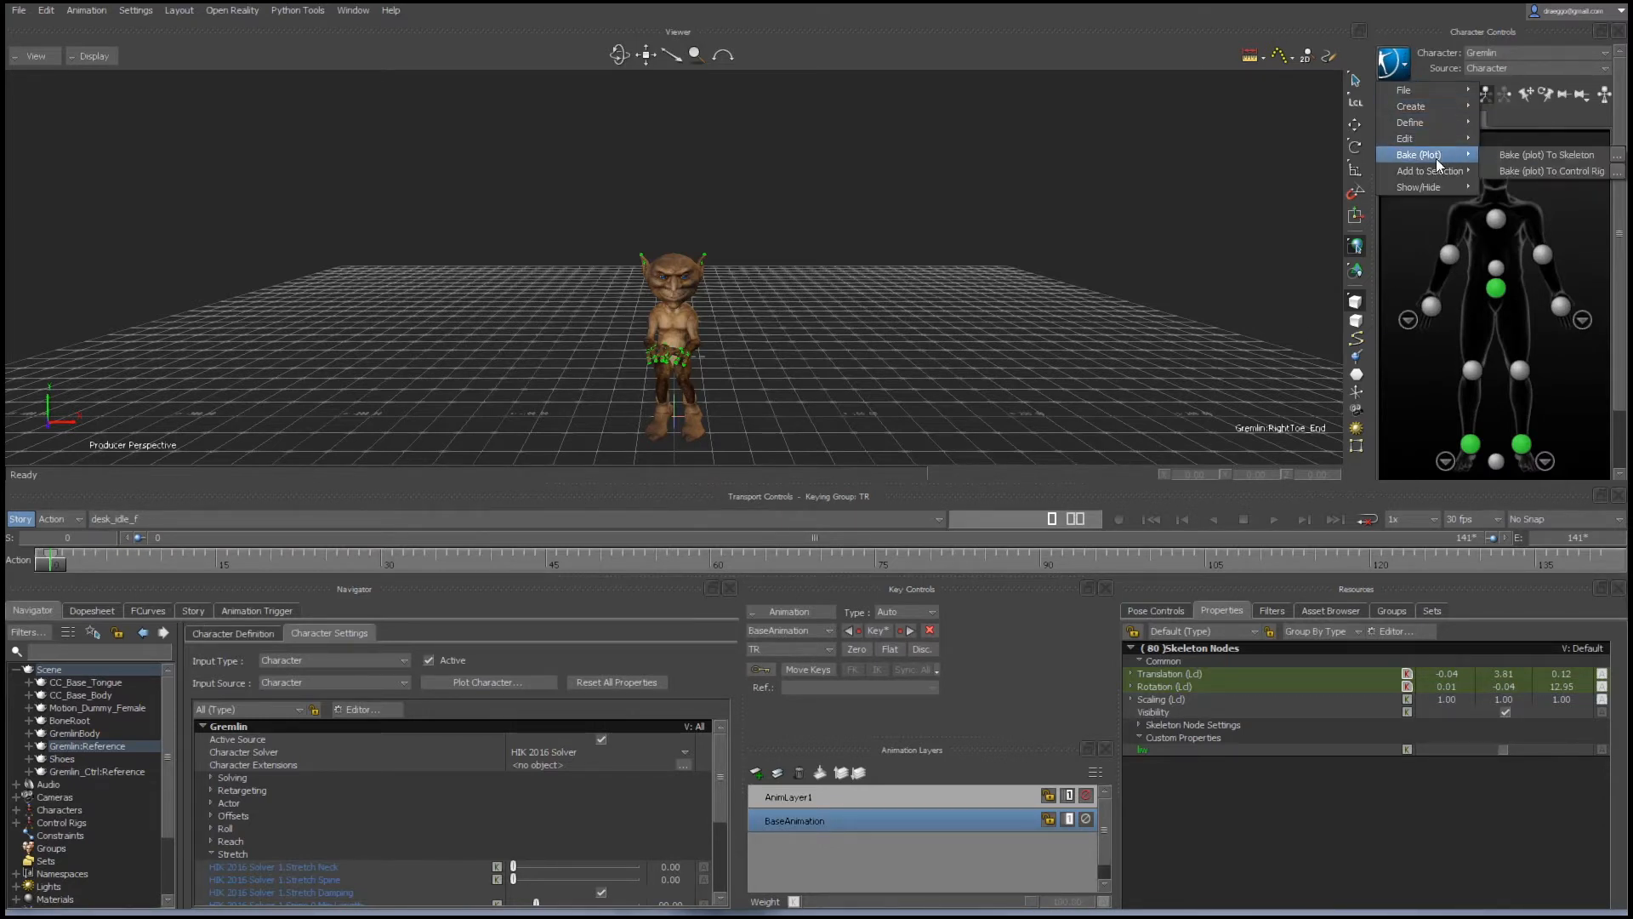
{"action": "left_click", "coordinate": [1518, 155]}
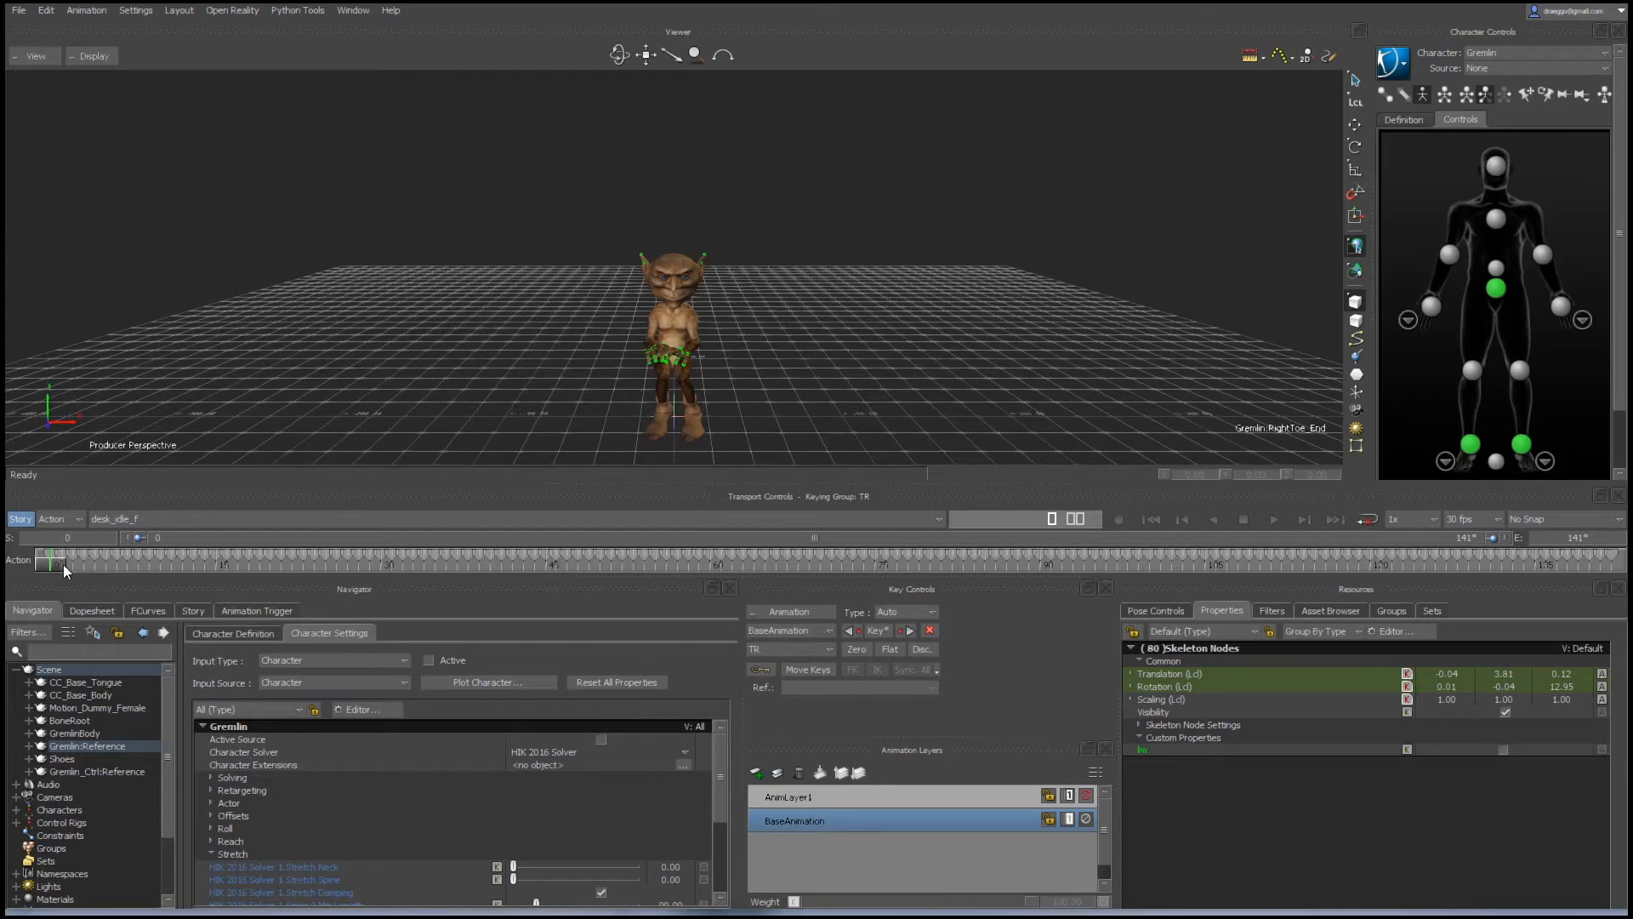
{"action": "left_click", "coordinate": [93, 566]}
{"action": "left_click_drag", "start_coordinate": [92, 571], "coordinate": [48, 600]}
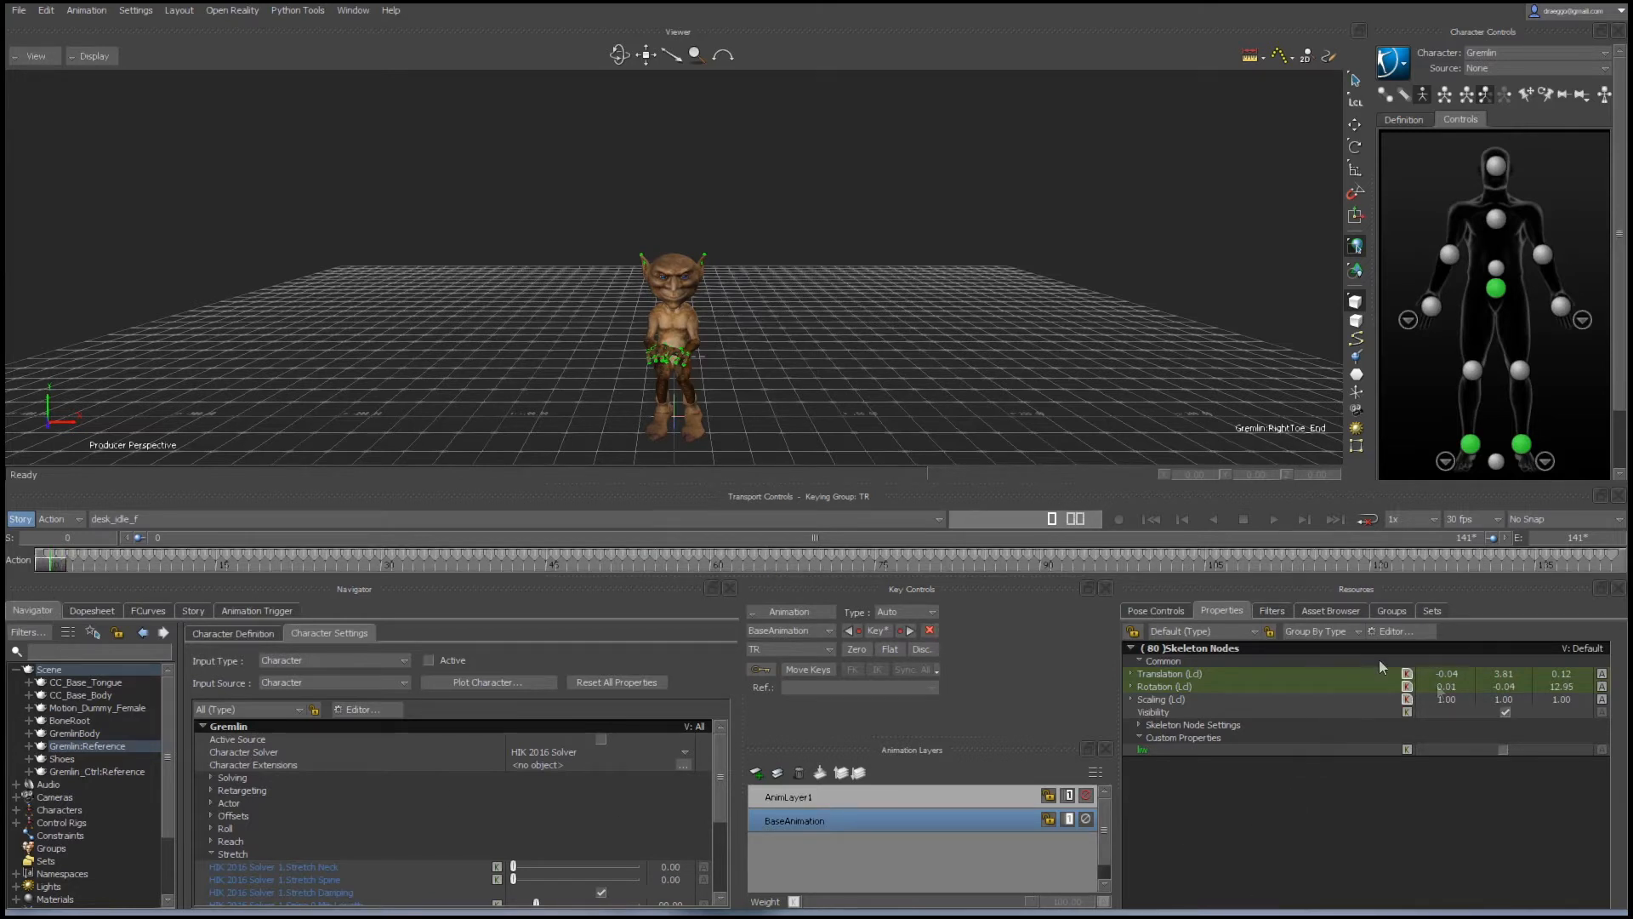
Insert a character animation track in the Story timeline and assign Gremlin as its character.
{"action": "left_click", "coordinate": [191, 609]}
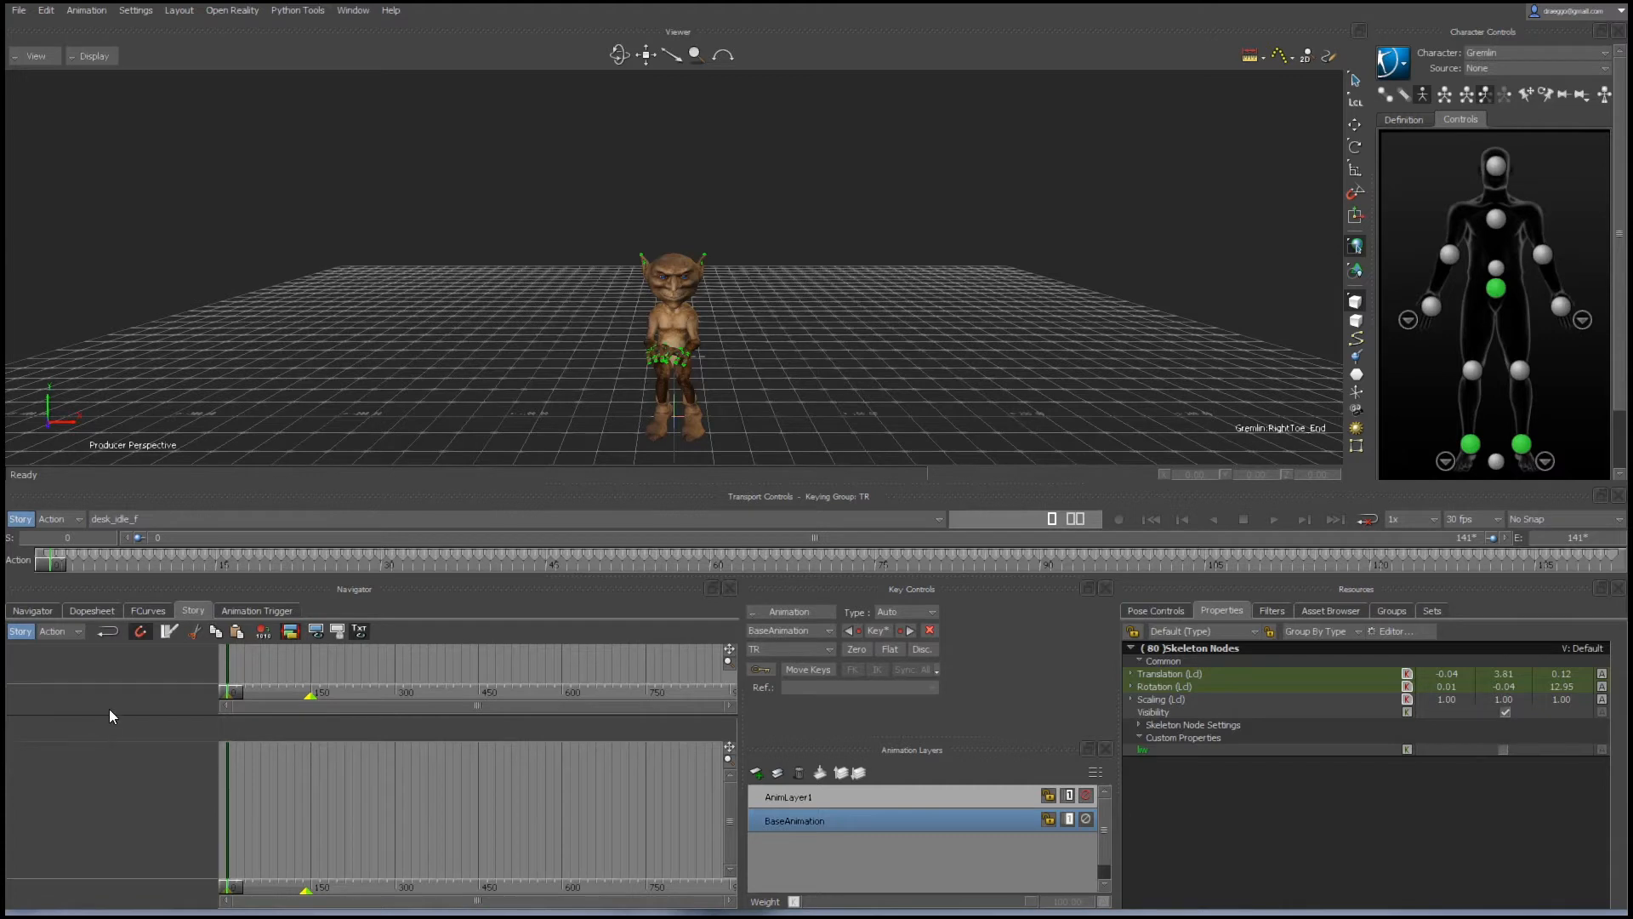
{"action": "right_click", "coordinate": [109, 769]}
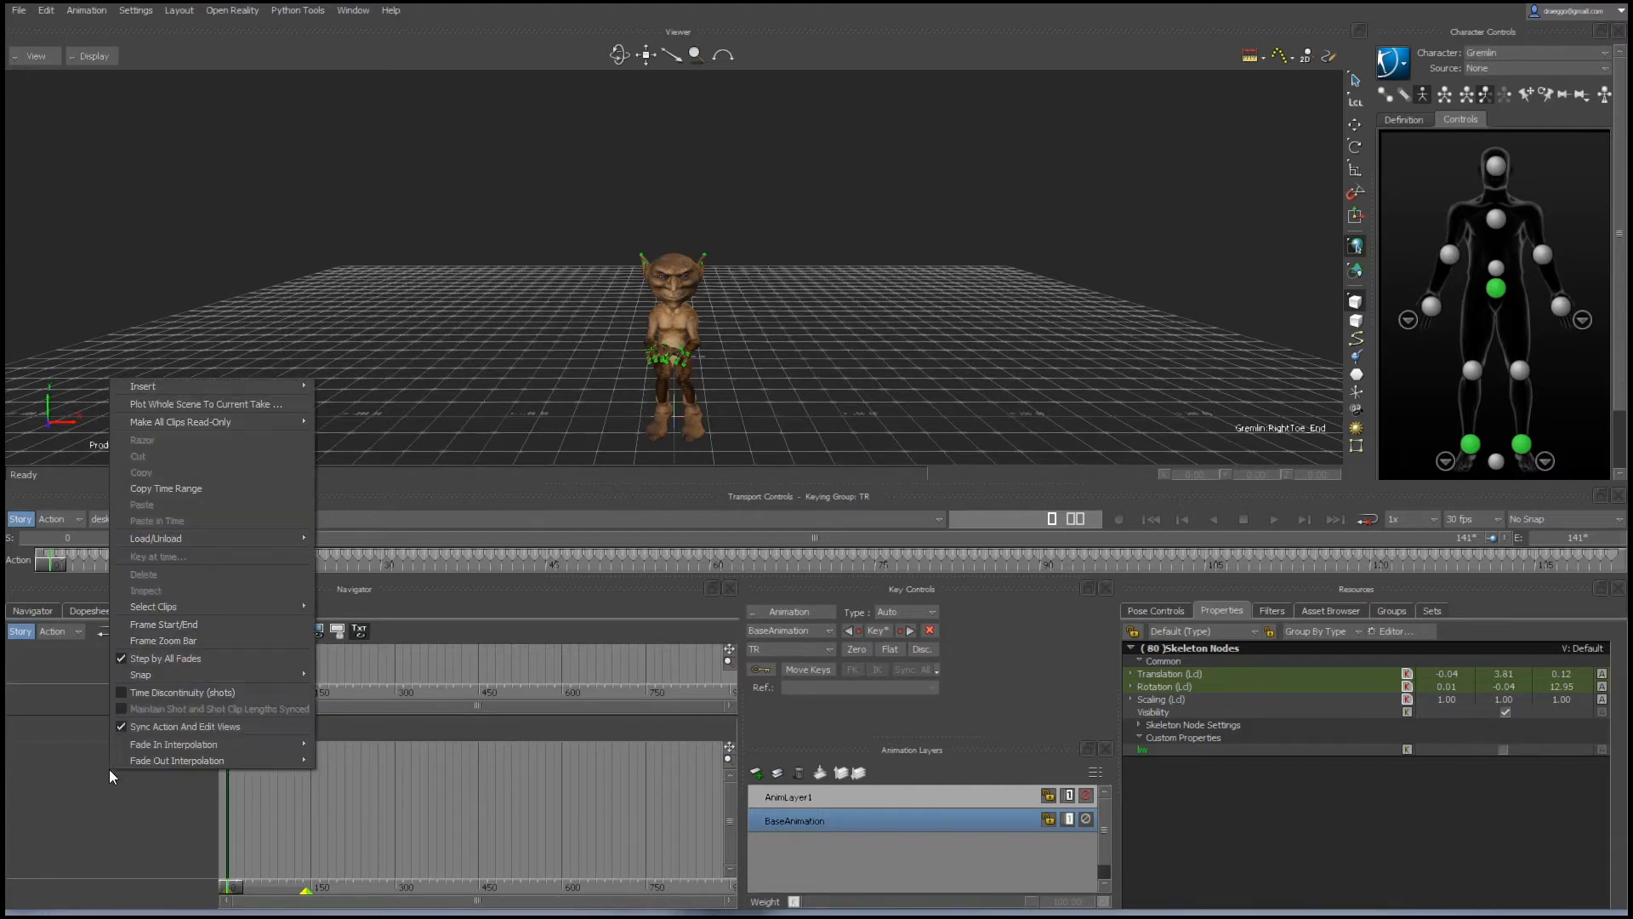
{"action": "mouse_move", "coordinate": [197, 390]}
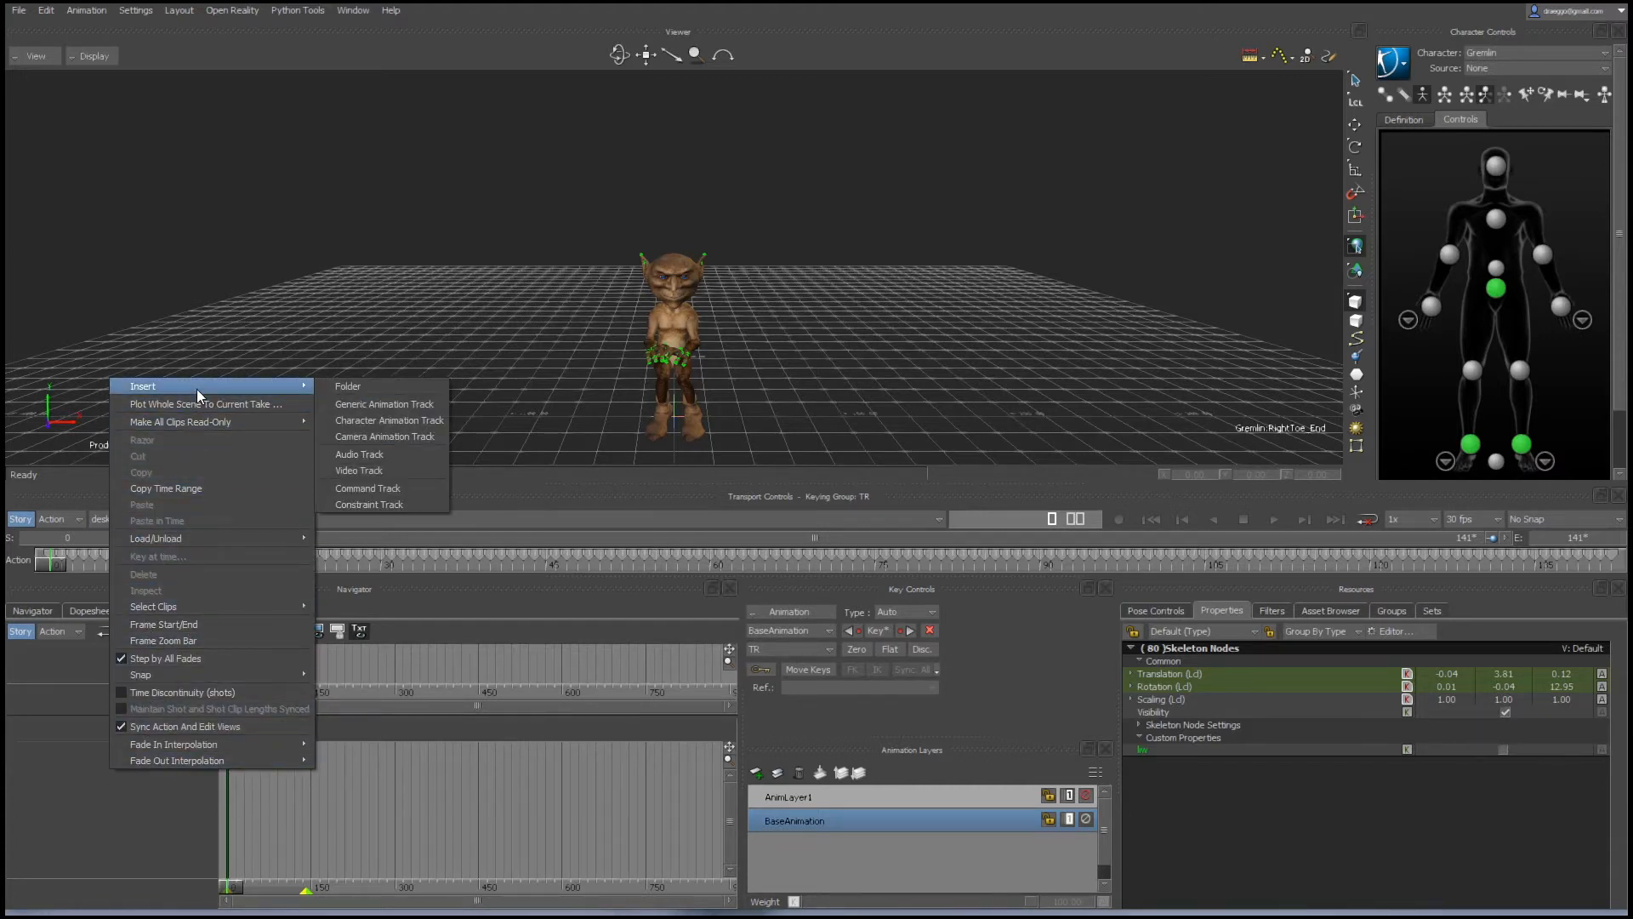
{"action": "left_click", "coordinate": [391, 417]}
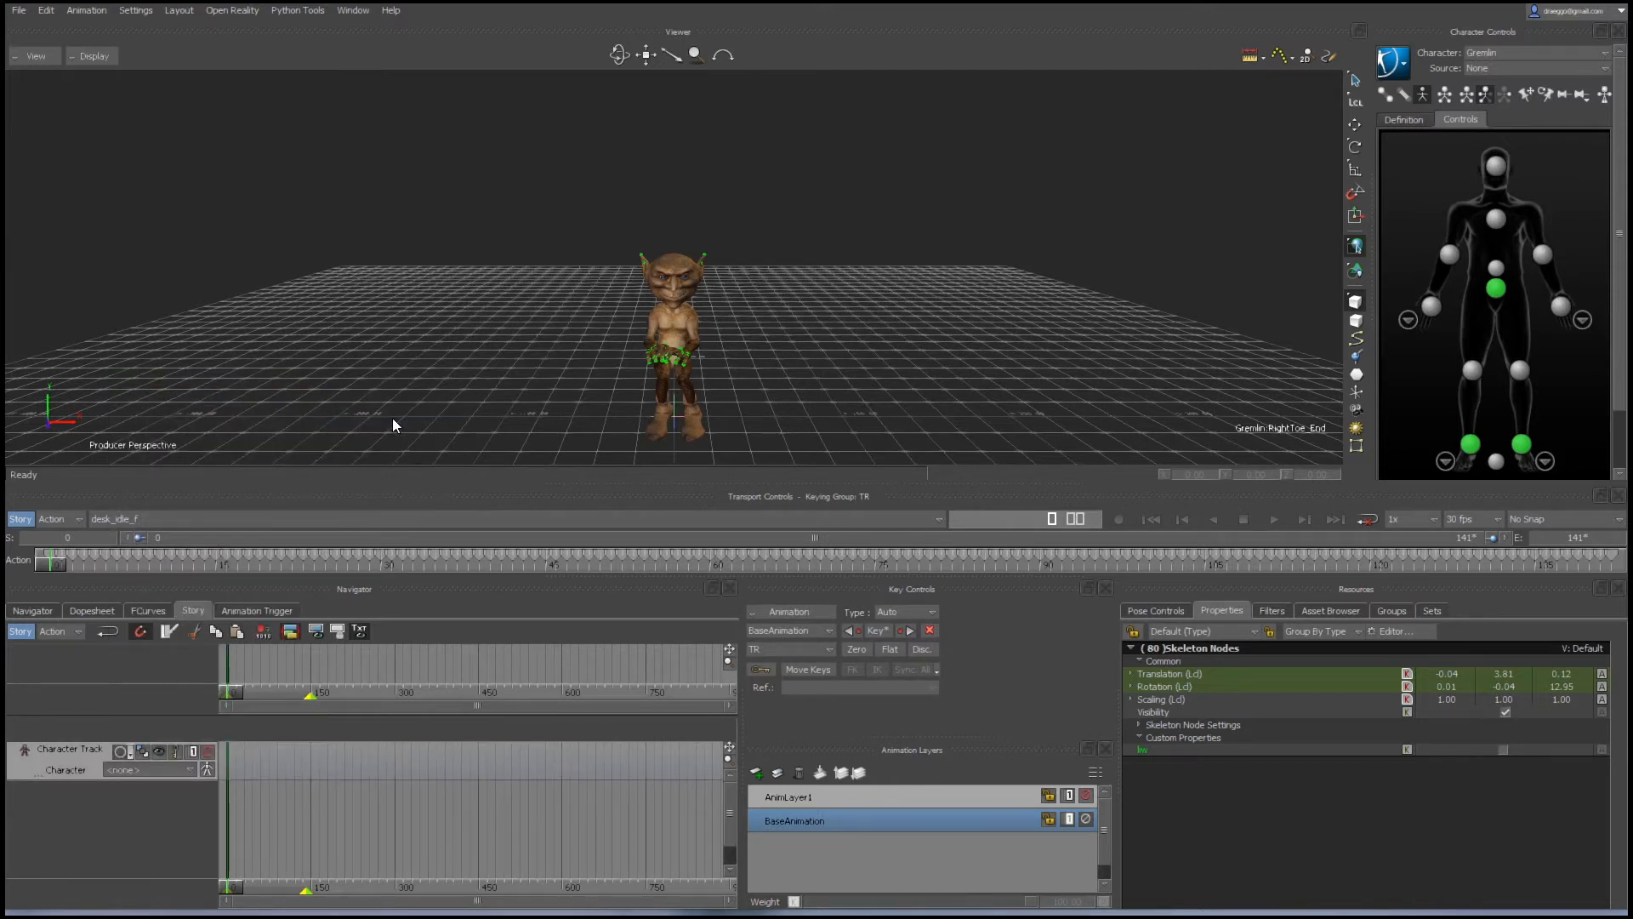
{"action": "left_click", "coordinate": [191, 769]}
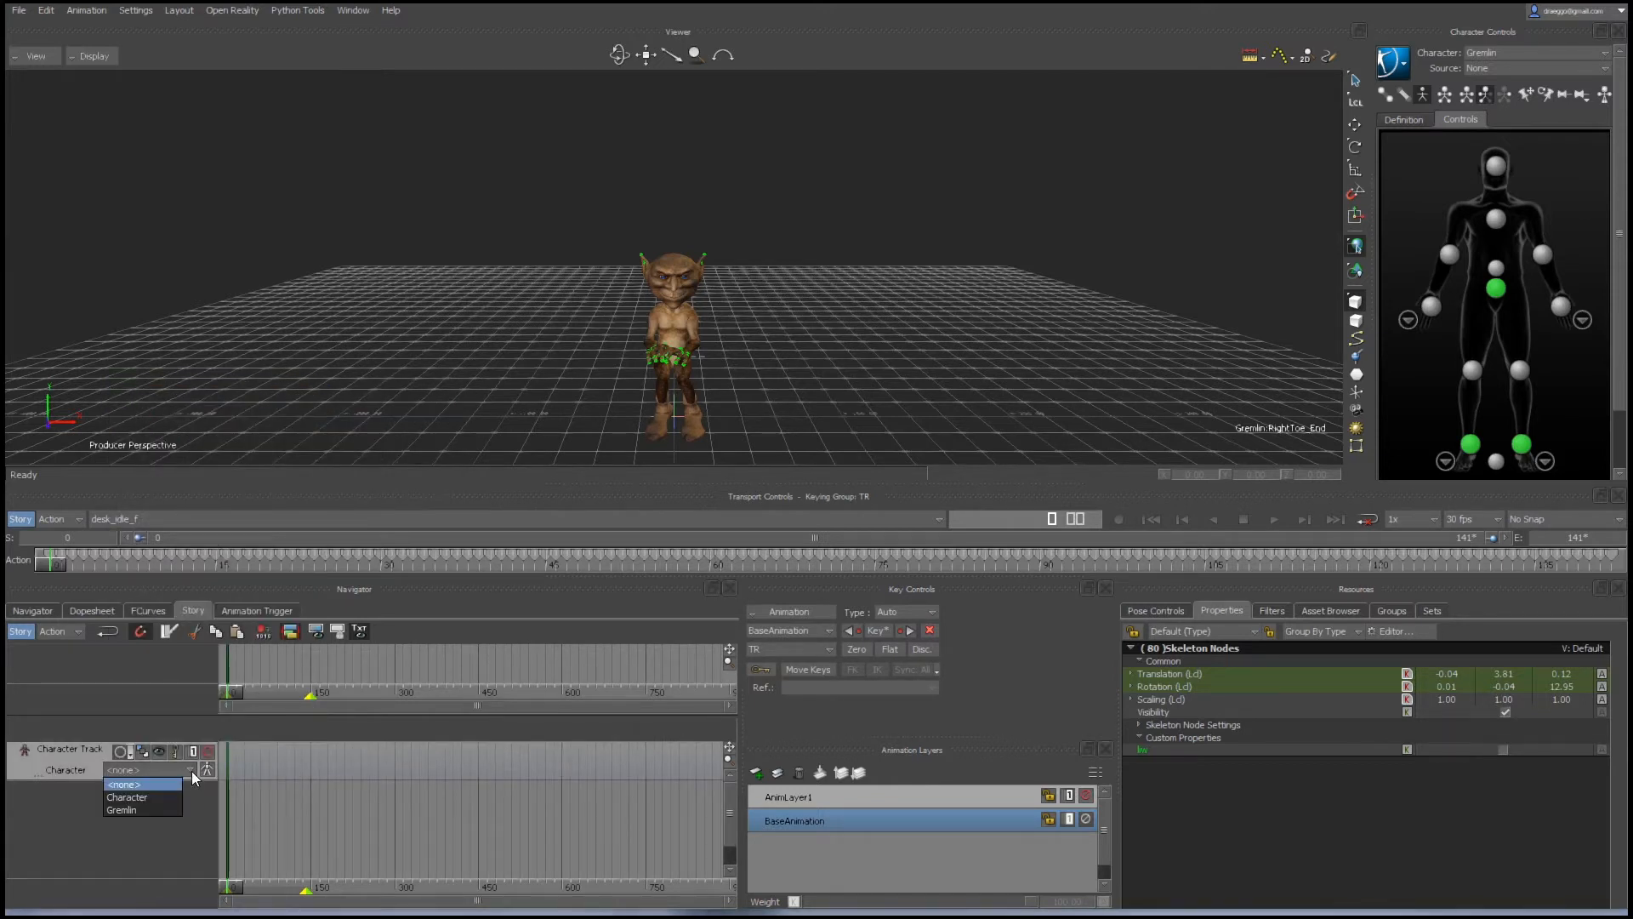
{"action": "left_click", "coordinate": [129, 808]}
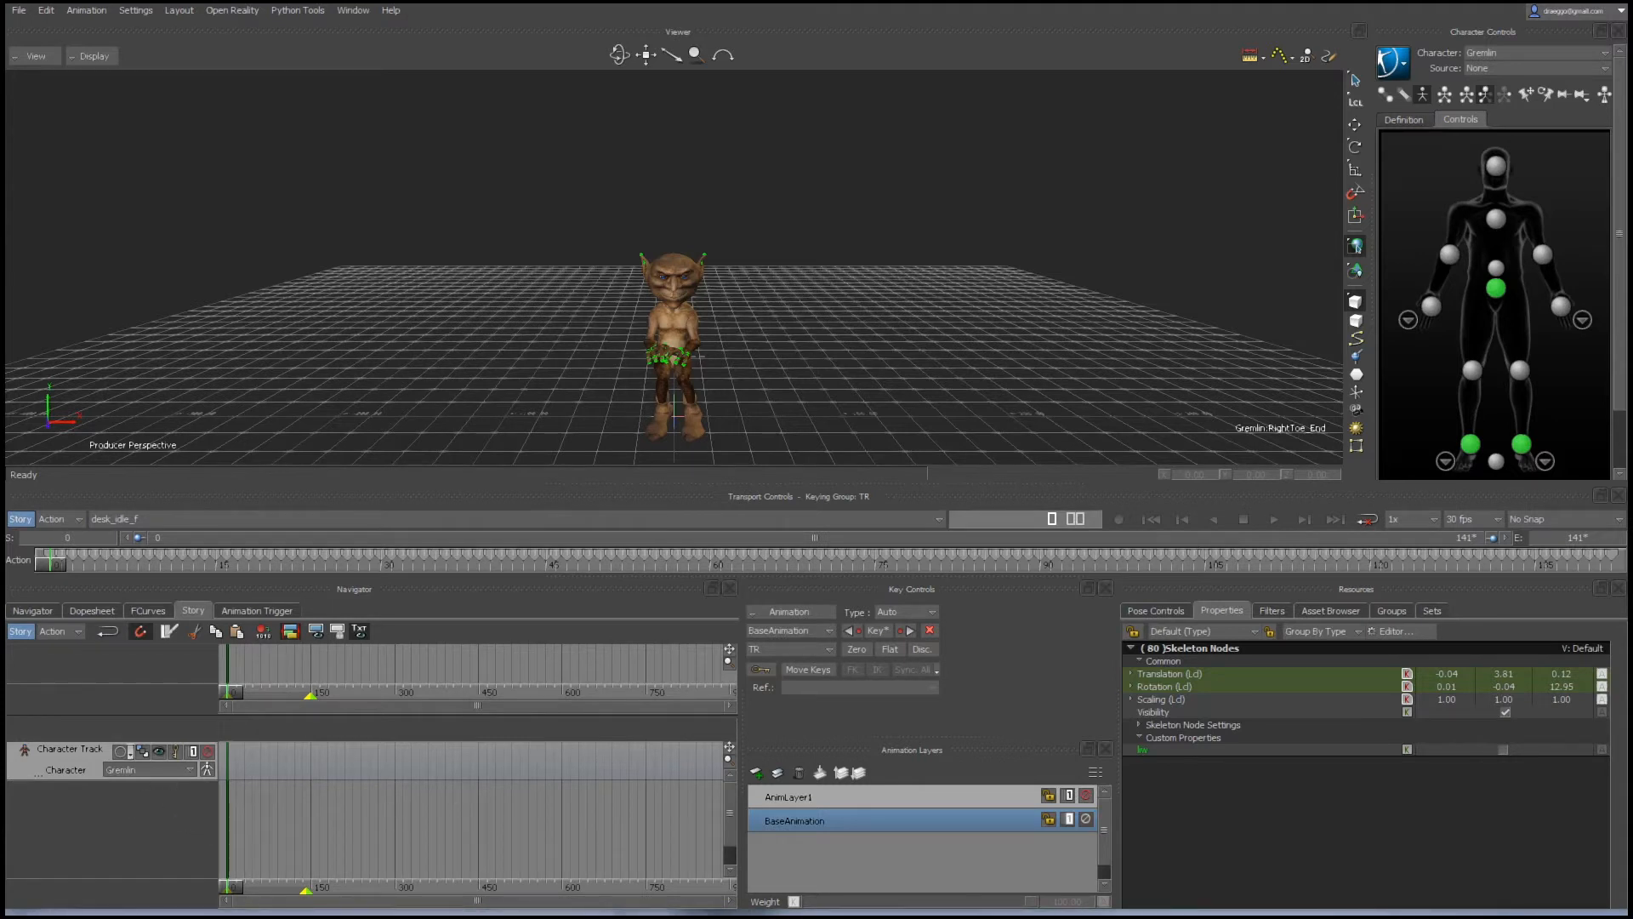
Insert the current desk_idle_f take as a clip on the Gremlin character track, accepting the merged animation layers.
{"action": "right_click", "coordinate": [74, 773]}
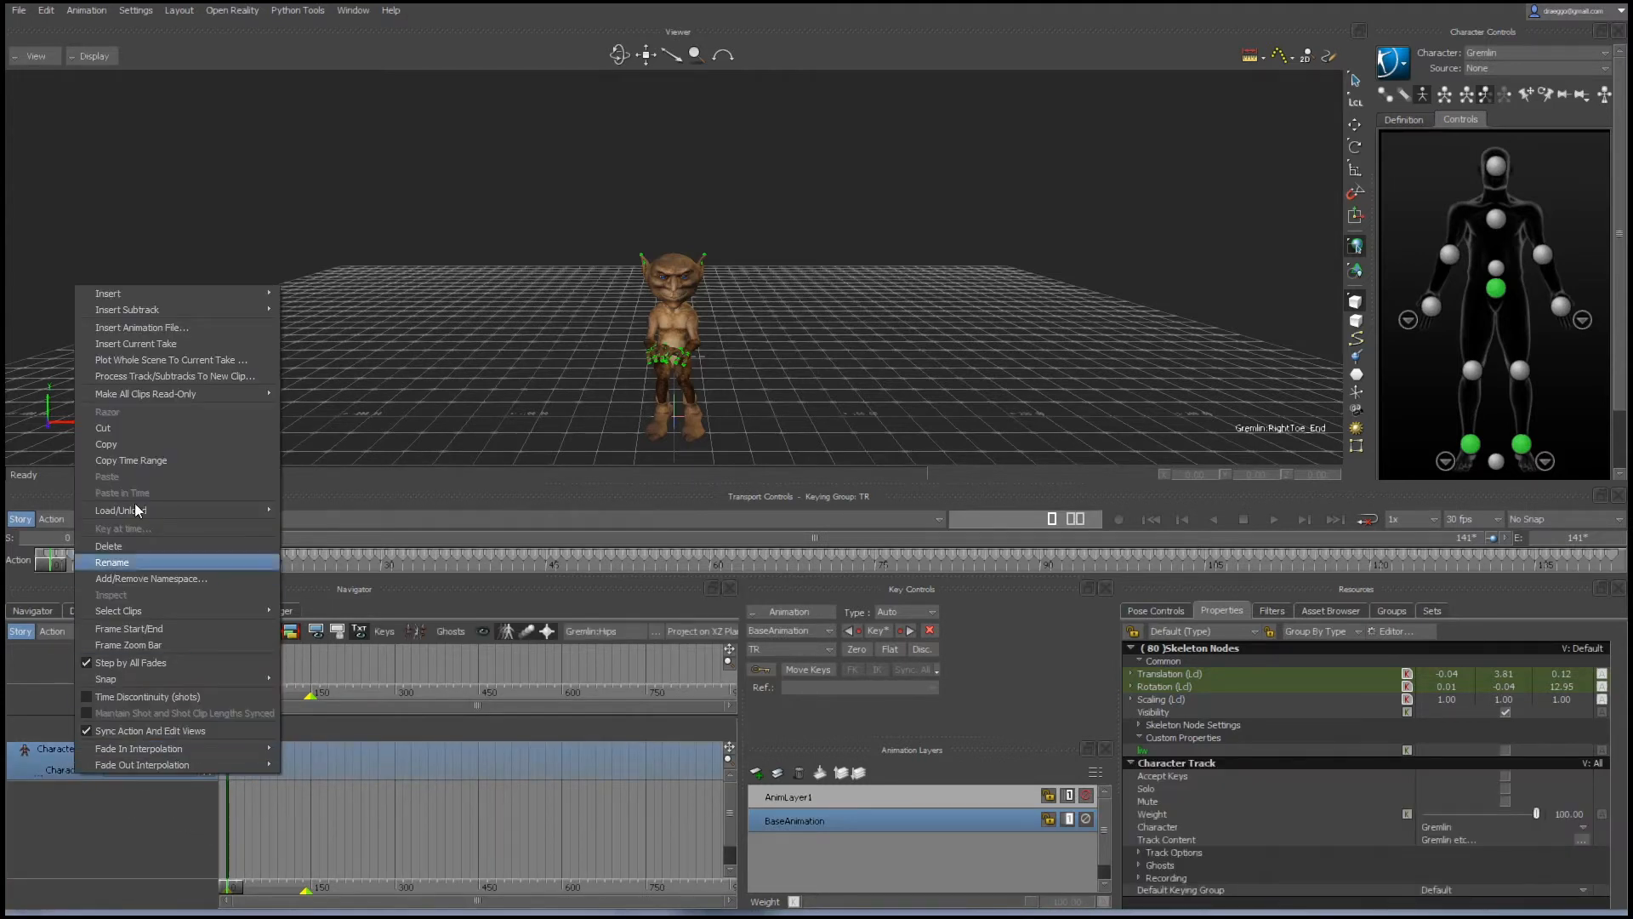
{"action": "left_click", "coordinate": [130, 344]}
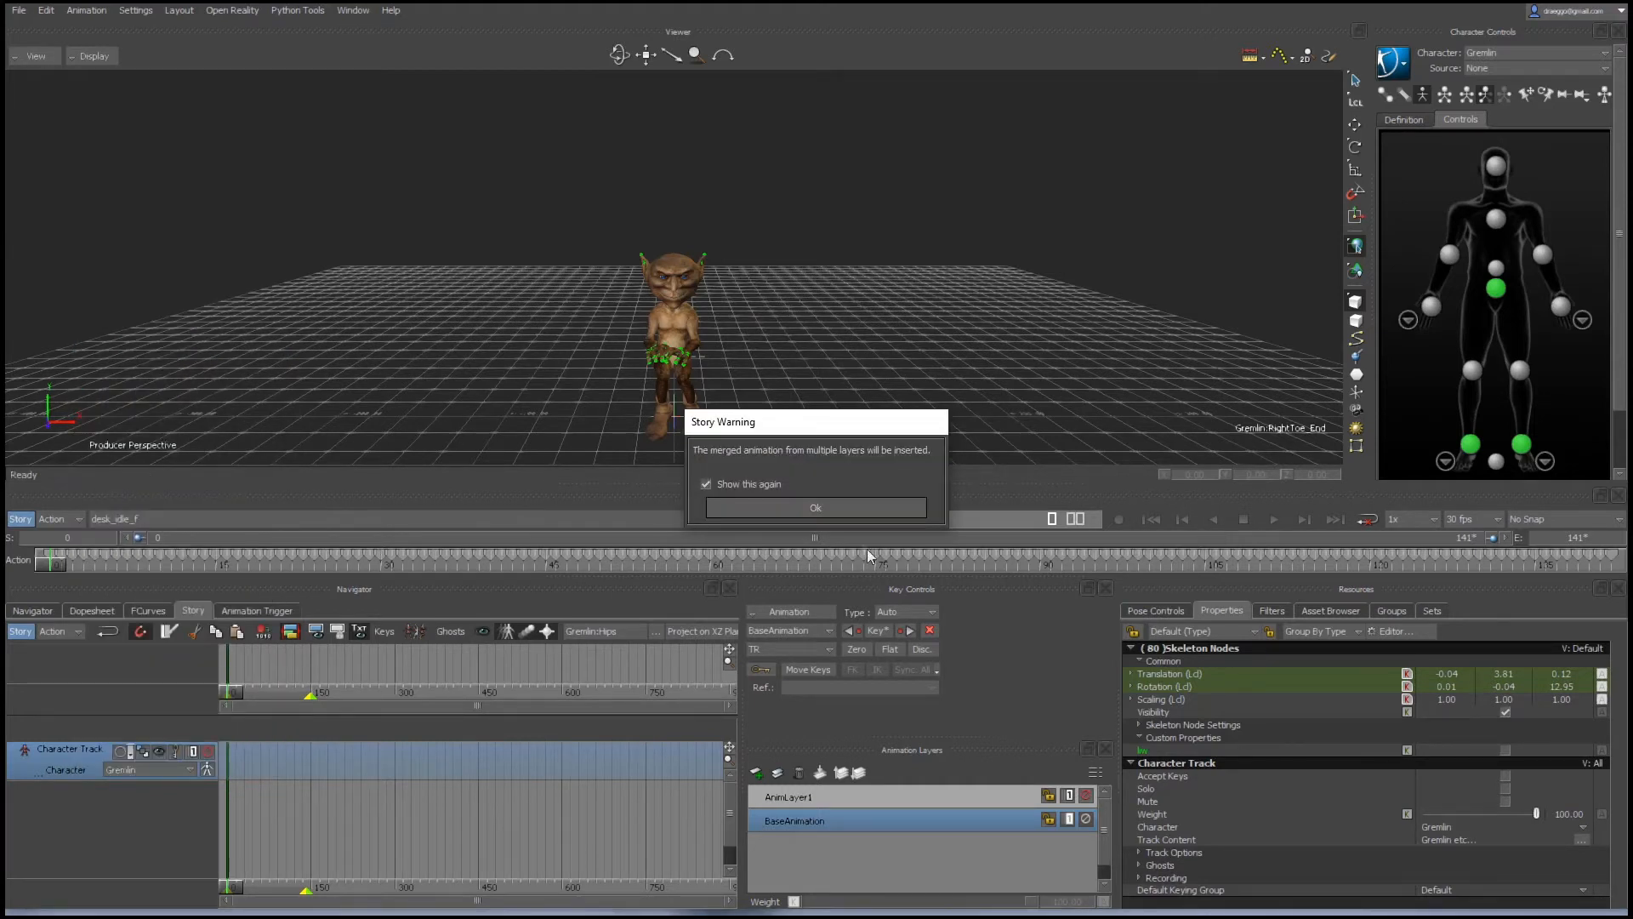
{"action": "left_click", "coordinate": [835, 508]}
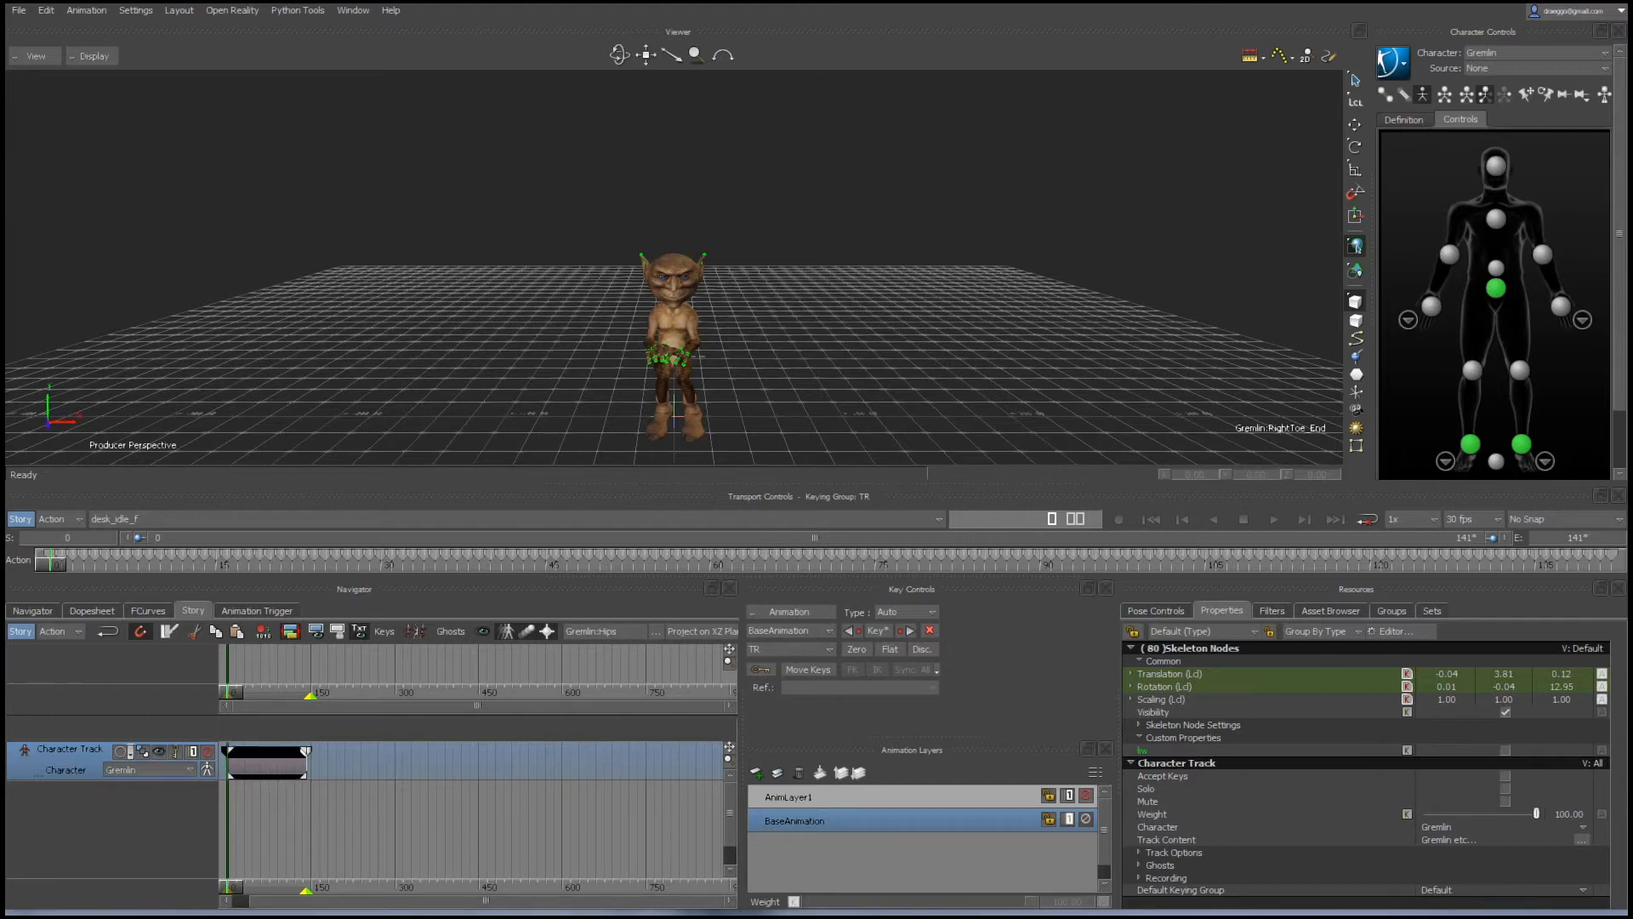
Switch to the desk_mobile_f take and insert it as a second clip on the Gremlin character track.
{"action": "left_click", "coordinate": [116, 519]}
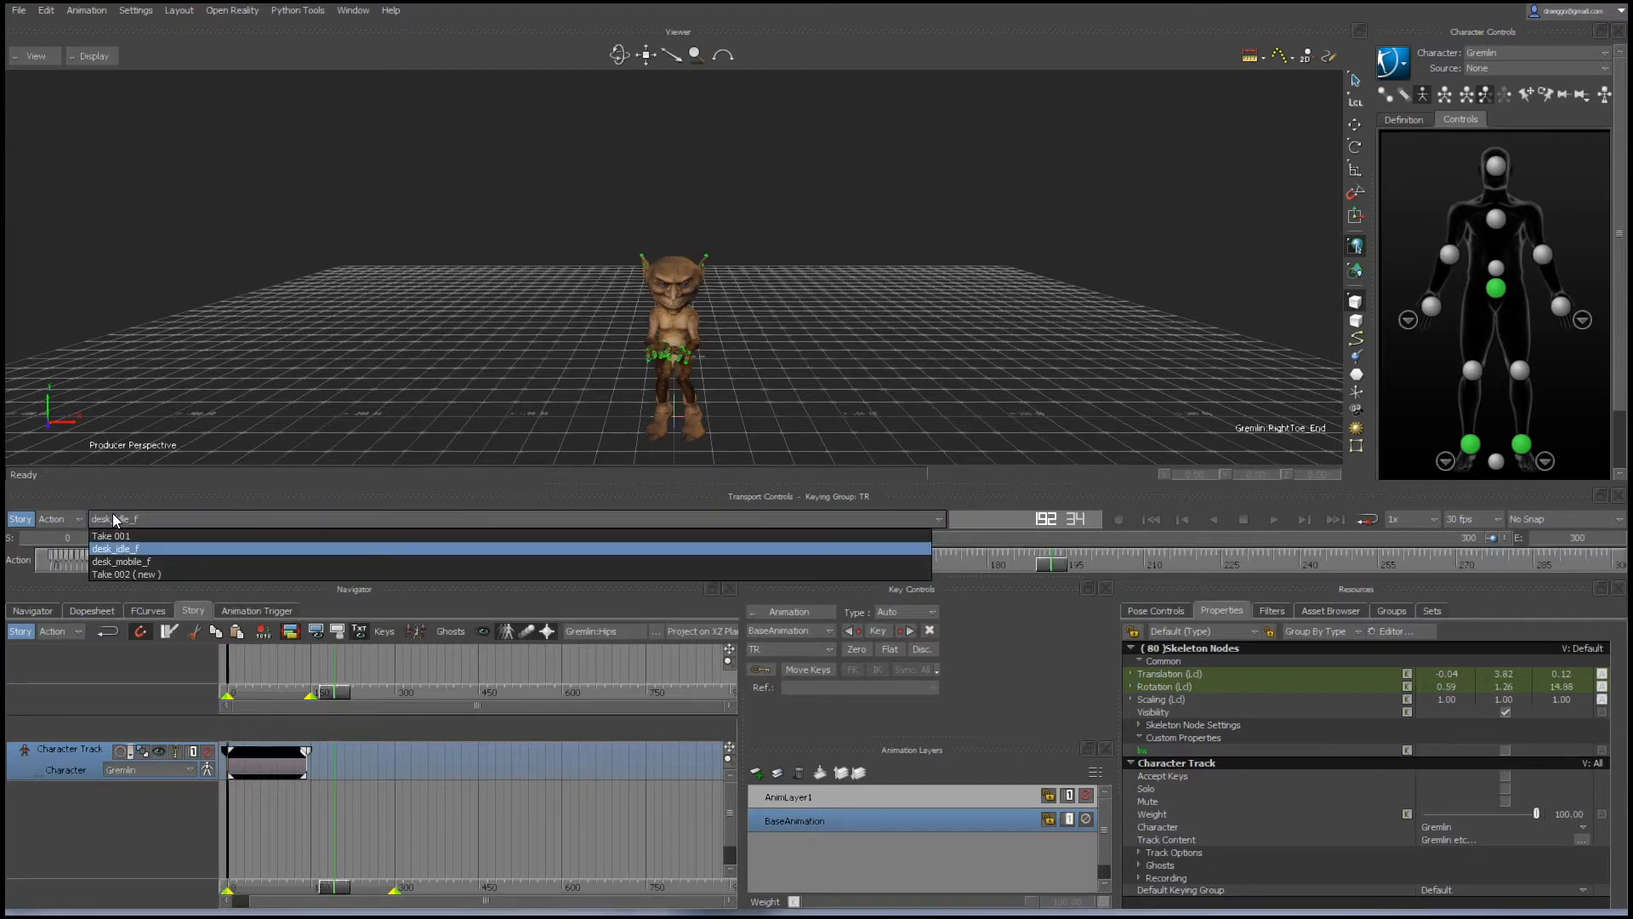
{"action": "left_click", "coordinate": [123, 561]}
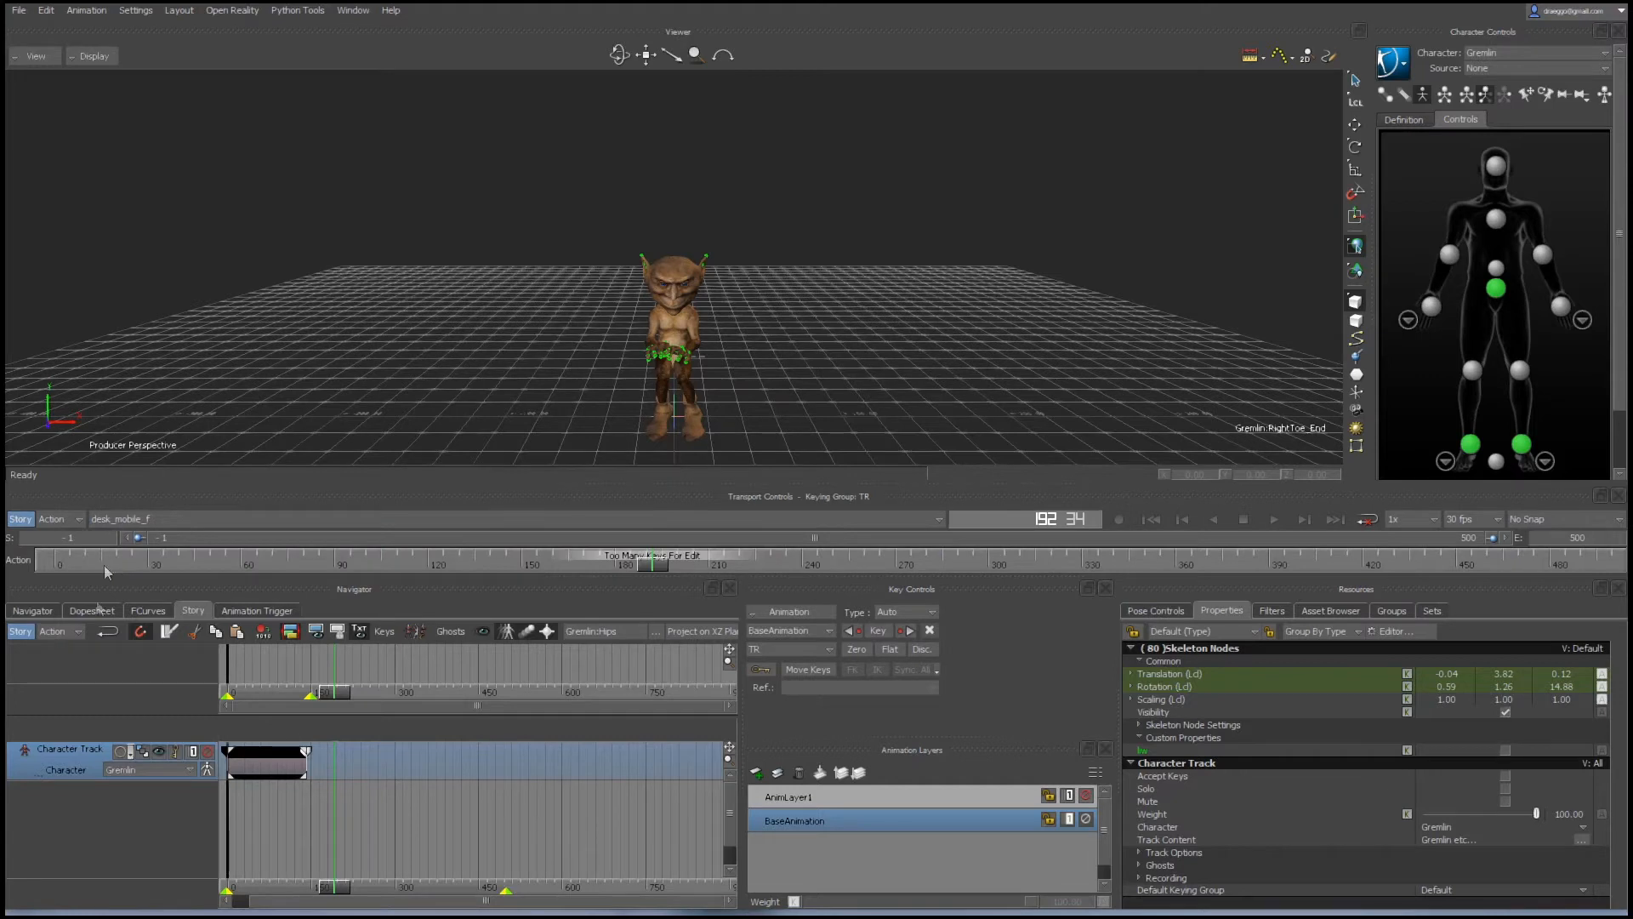
{"action": "right_click", "coordinate": [59, 772]}
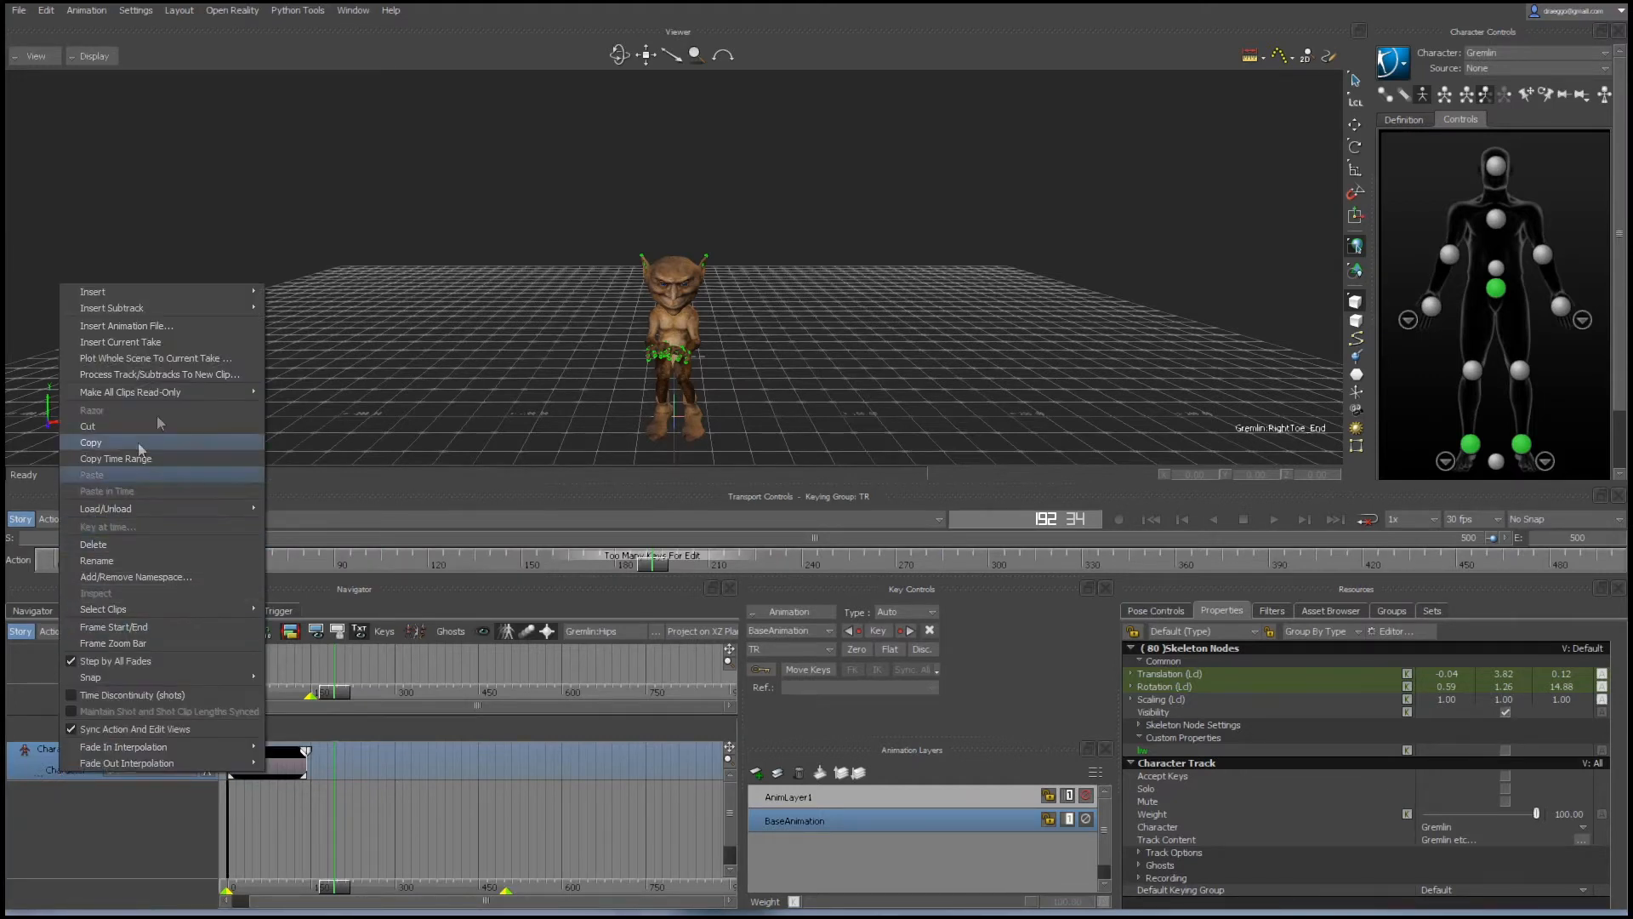
{"action": "left_click", "coordinate": [153, 342]}
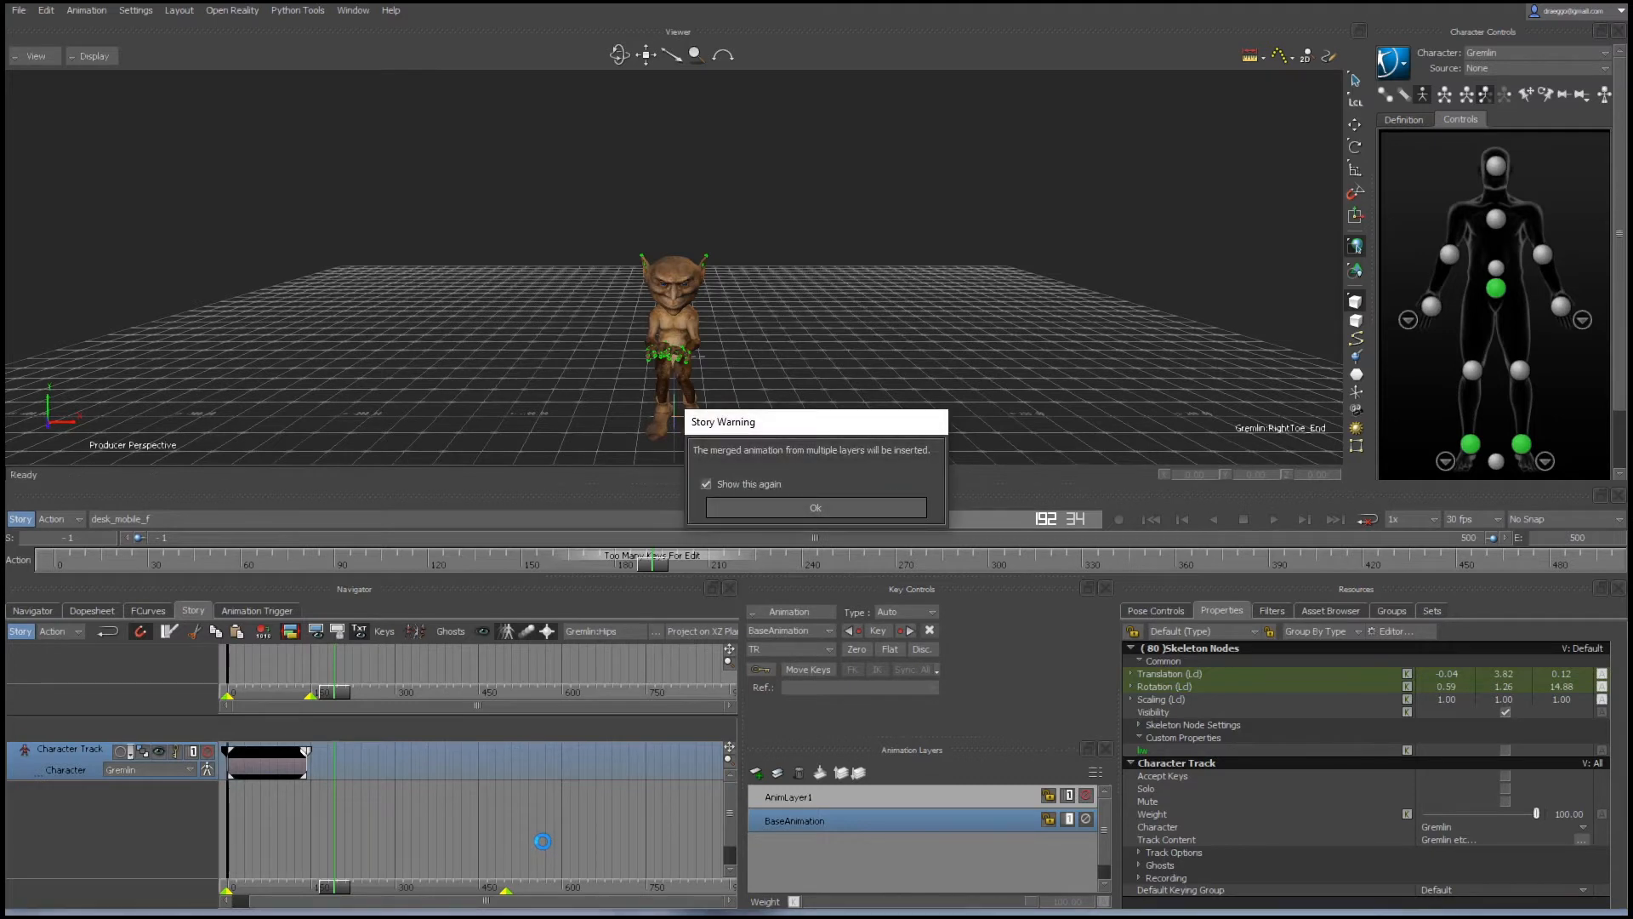
{"action": "left_click", "coordinate": [814, 507]}
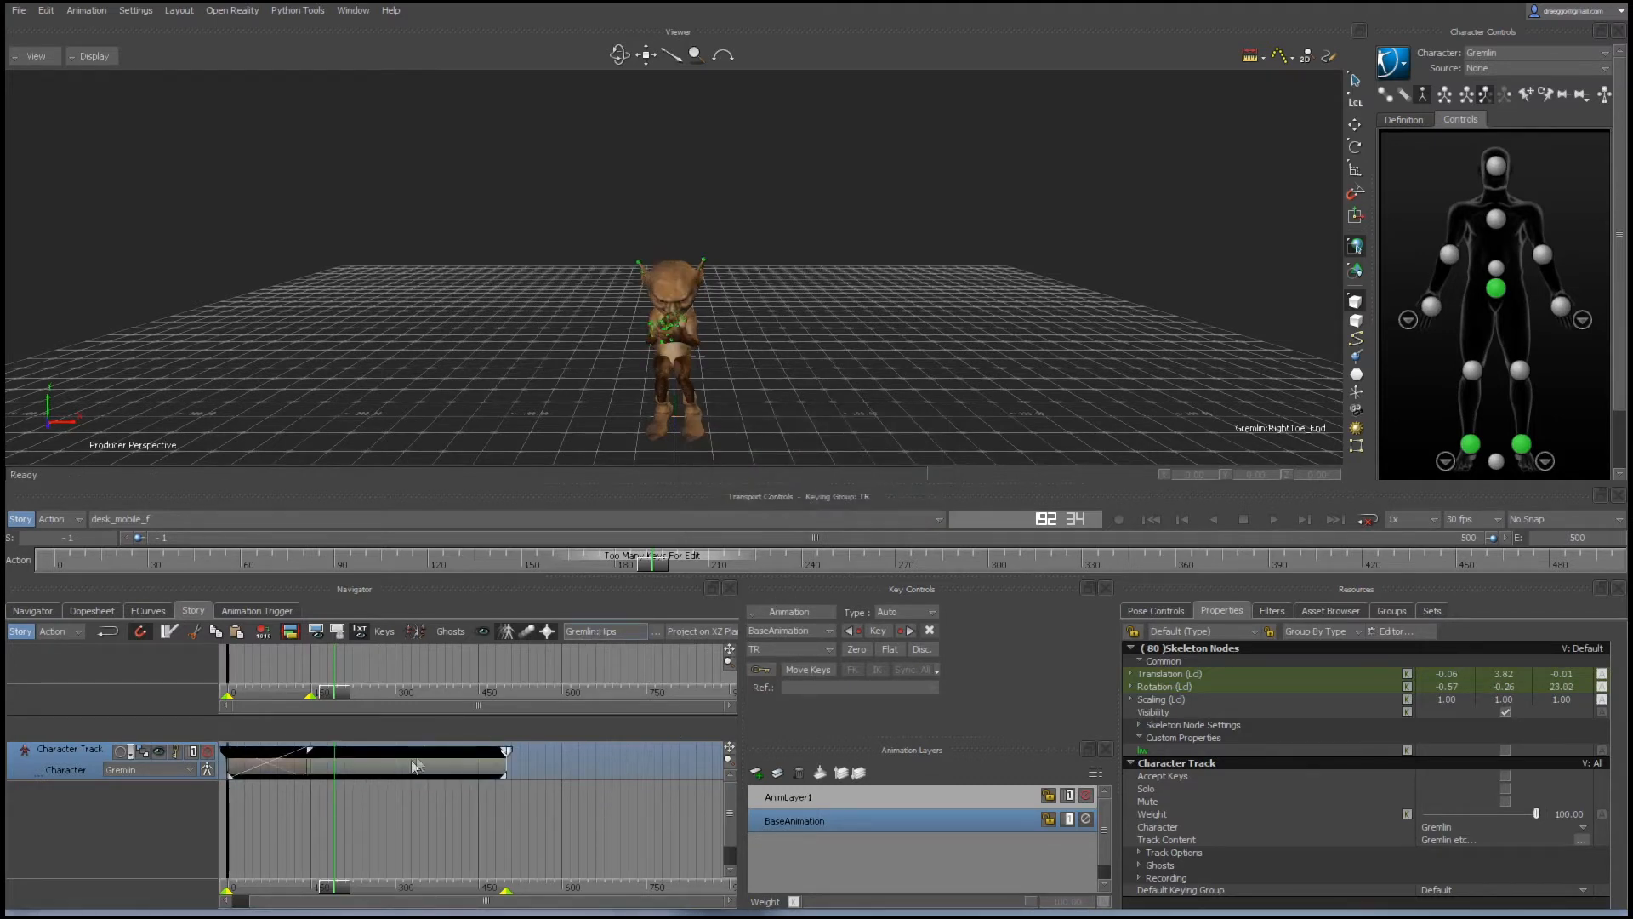
Place the desk_mobile_f clip directly after the desk_idle_f clip and remove its fade-in.
{"action": "left_click_drag", "start_coordinate": [424, 768], "coordinate": [538, 757]}
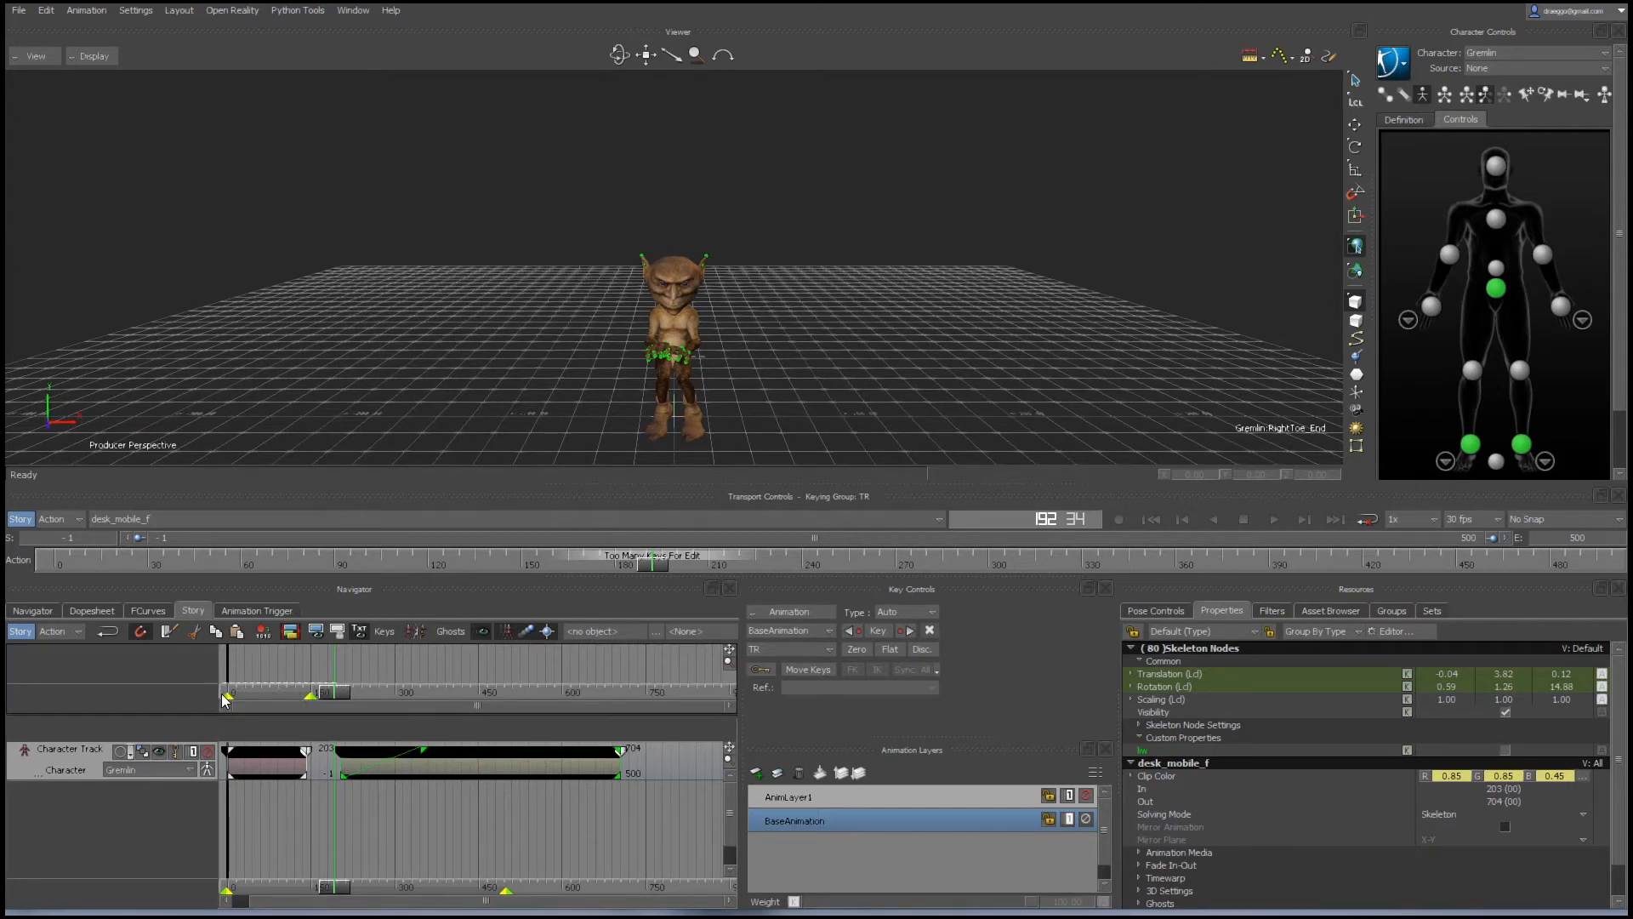
{"action": "left_click", "coordinate": [329, 685]}
{"action": "left_click_drag", "start_coordinate": [331, 690], "coordinate": [361, 708]}
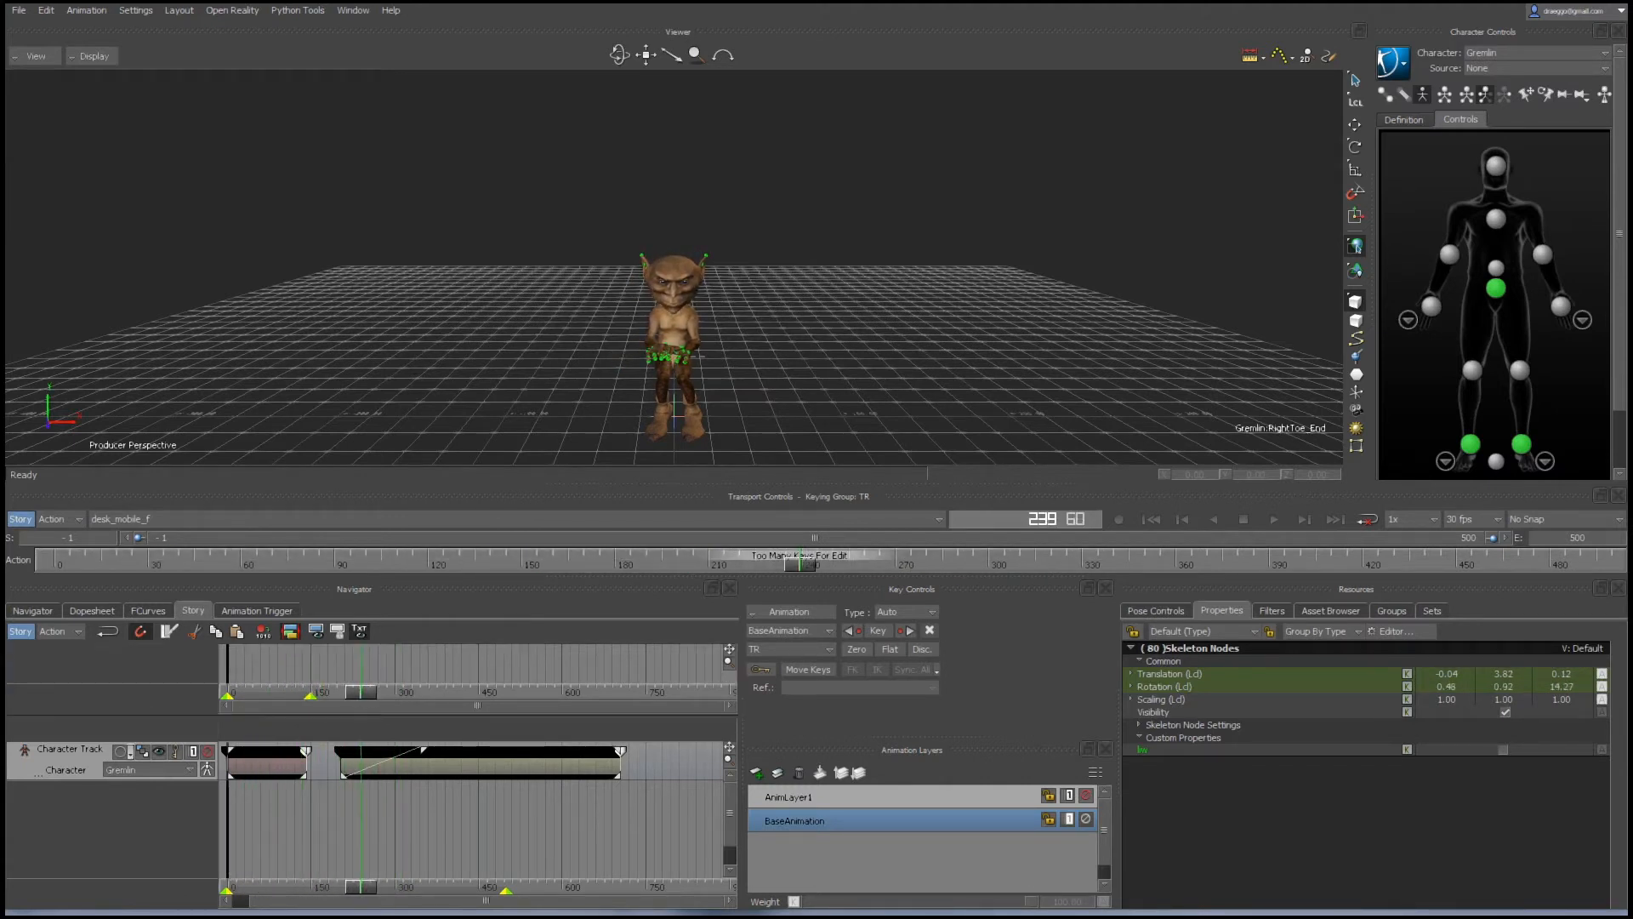
{"action": "left_click_drag", "start_coordinate": [422, 751], "coordinate": [341, 746]}
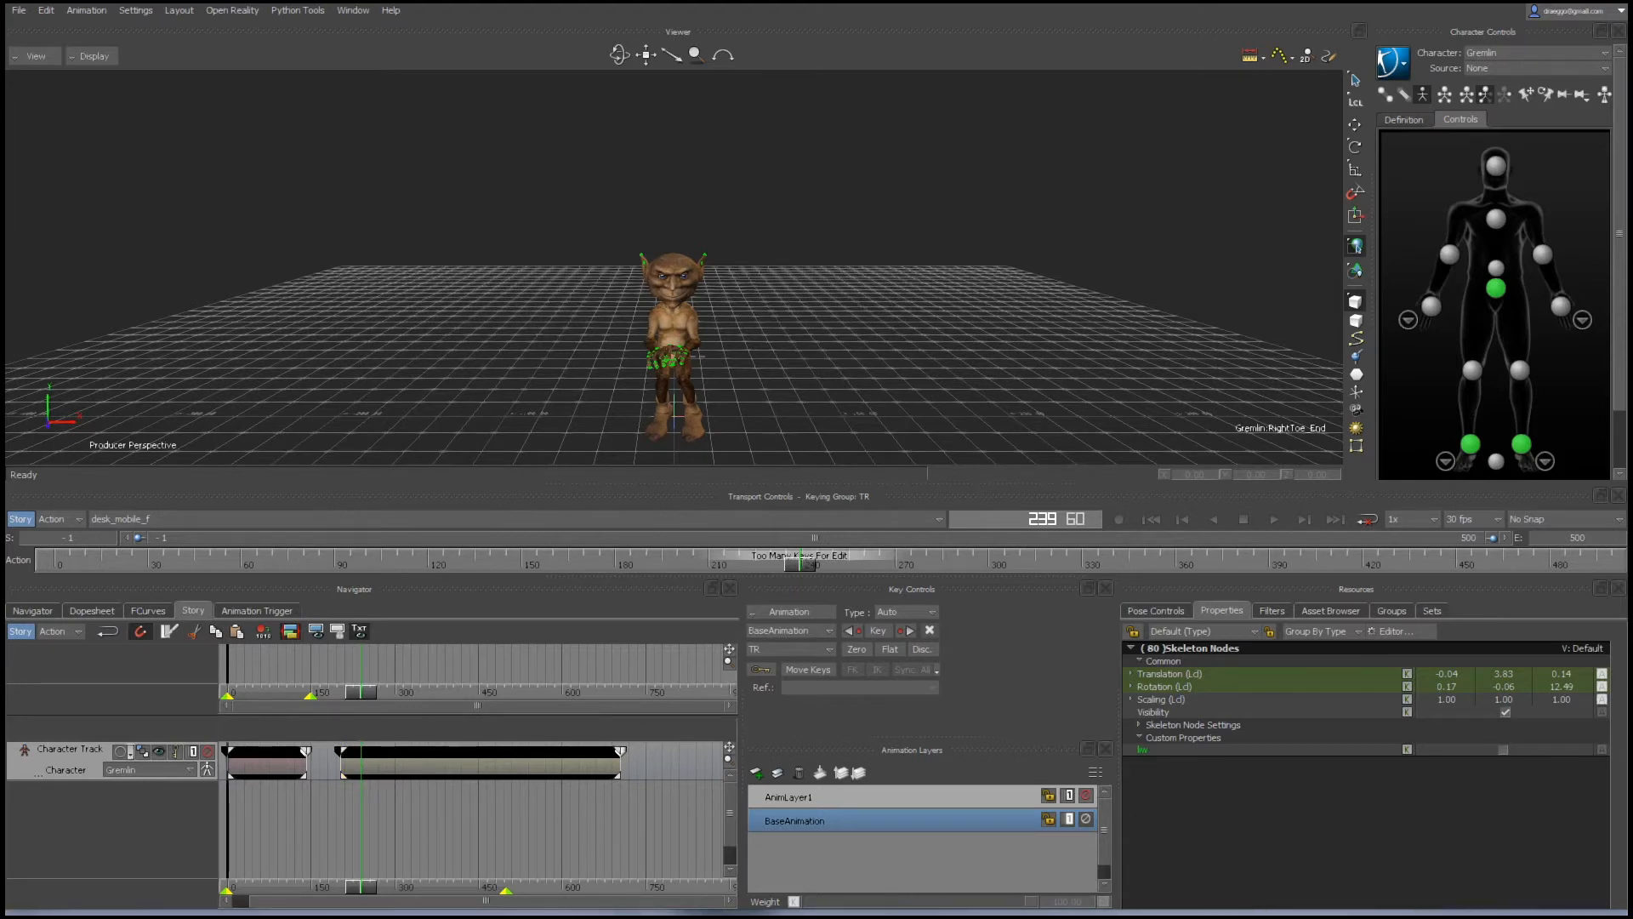
{"action": "left_click_drag", "start_coordinate": [466, 763], "coordinate": [431, 755]}
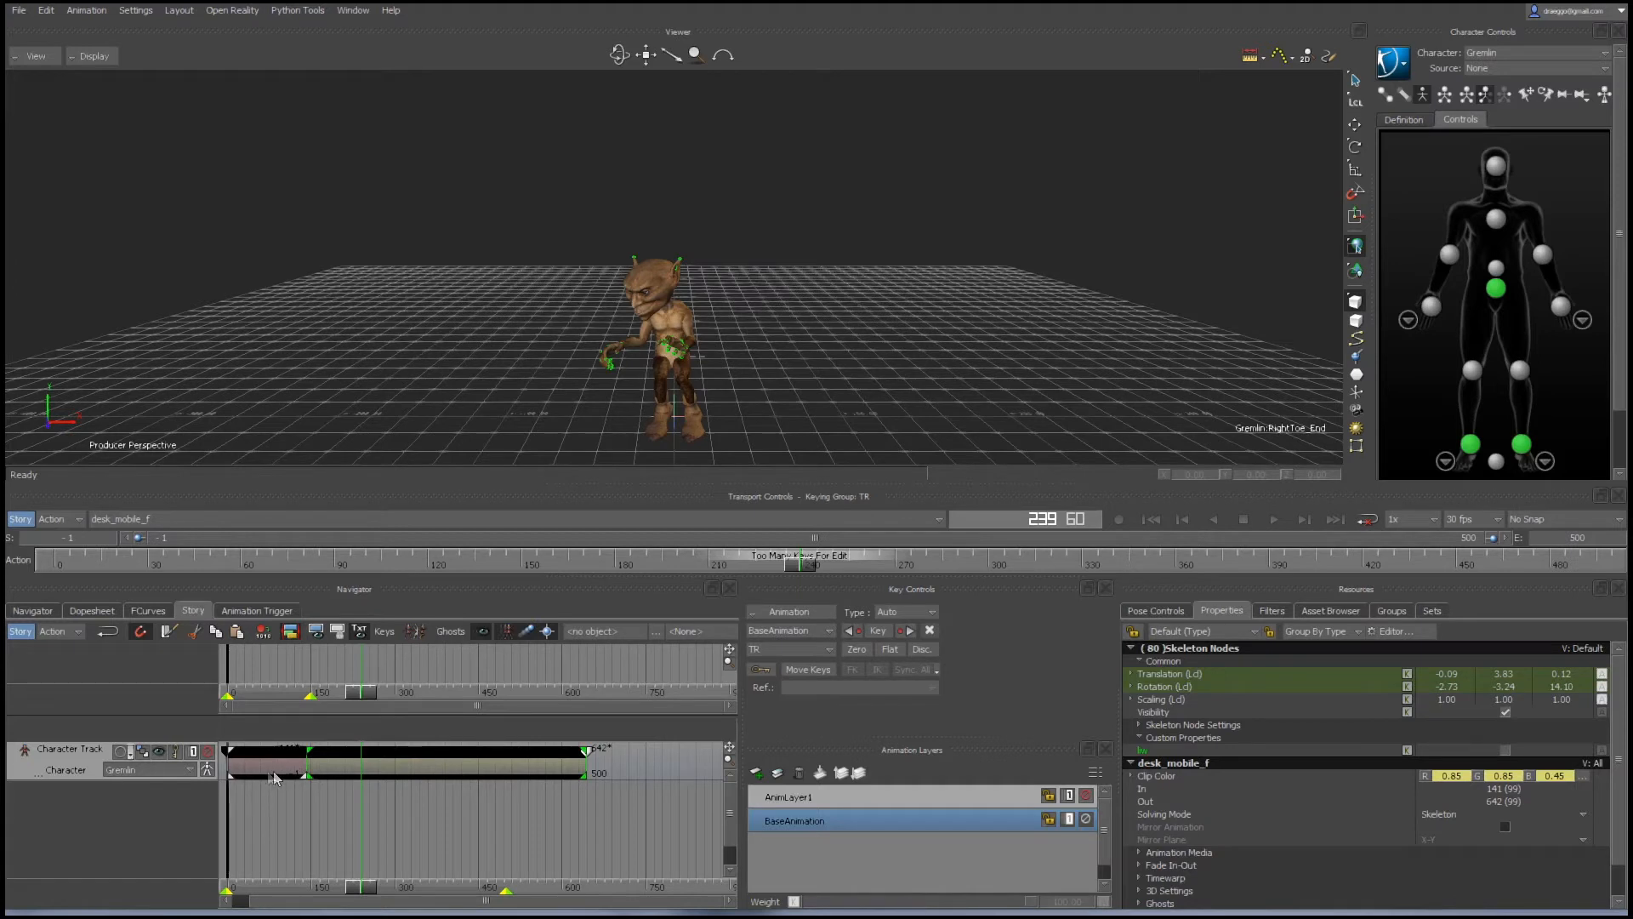
Match the desk_mobile_f clip to the previous clip on Gremlin:RightFoot at the start of the selected clip, with Gravity XZ translation and rotation.
{"action": "left_click", "coordinate": [321, 811]}
{"action": "left_click", "coordinate": [406, 770]}
{"action": "left_click_drag", "start_coordinate": [742, 640], "coordinate": [888, 640]}
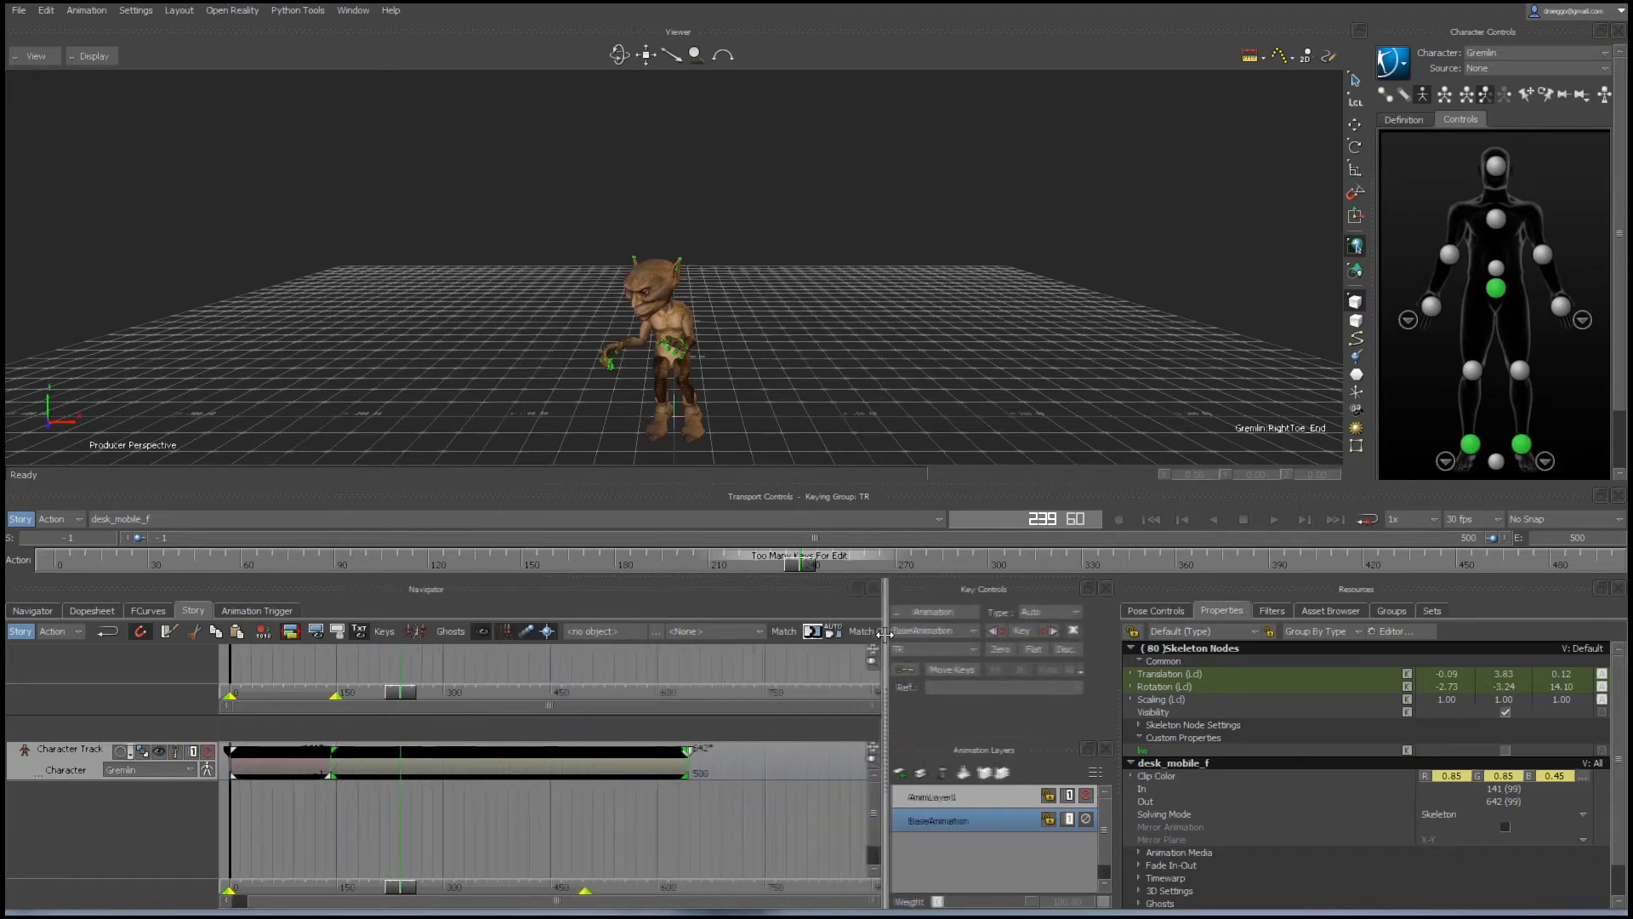
{"action": "left_click", "coordinate": [818, 634]}
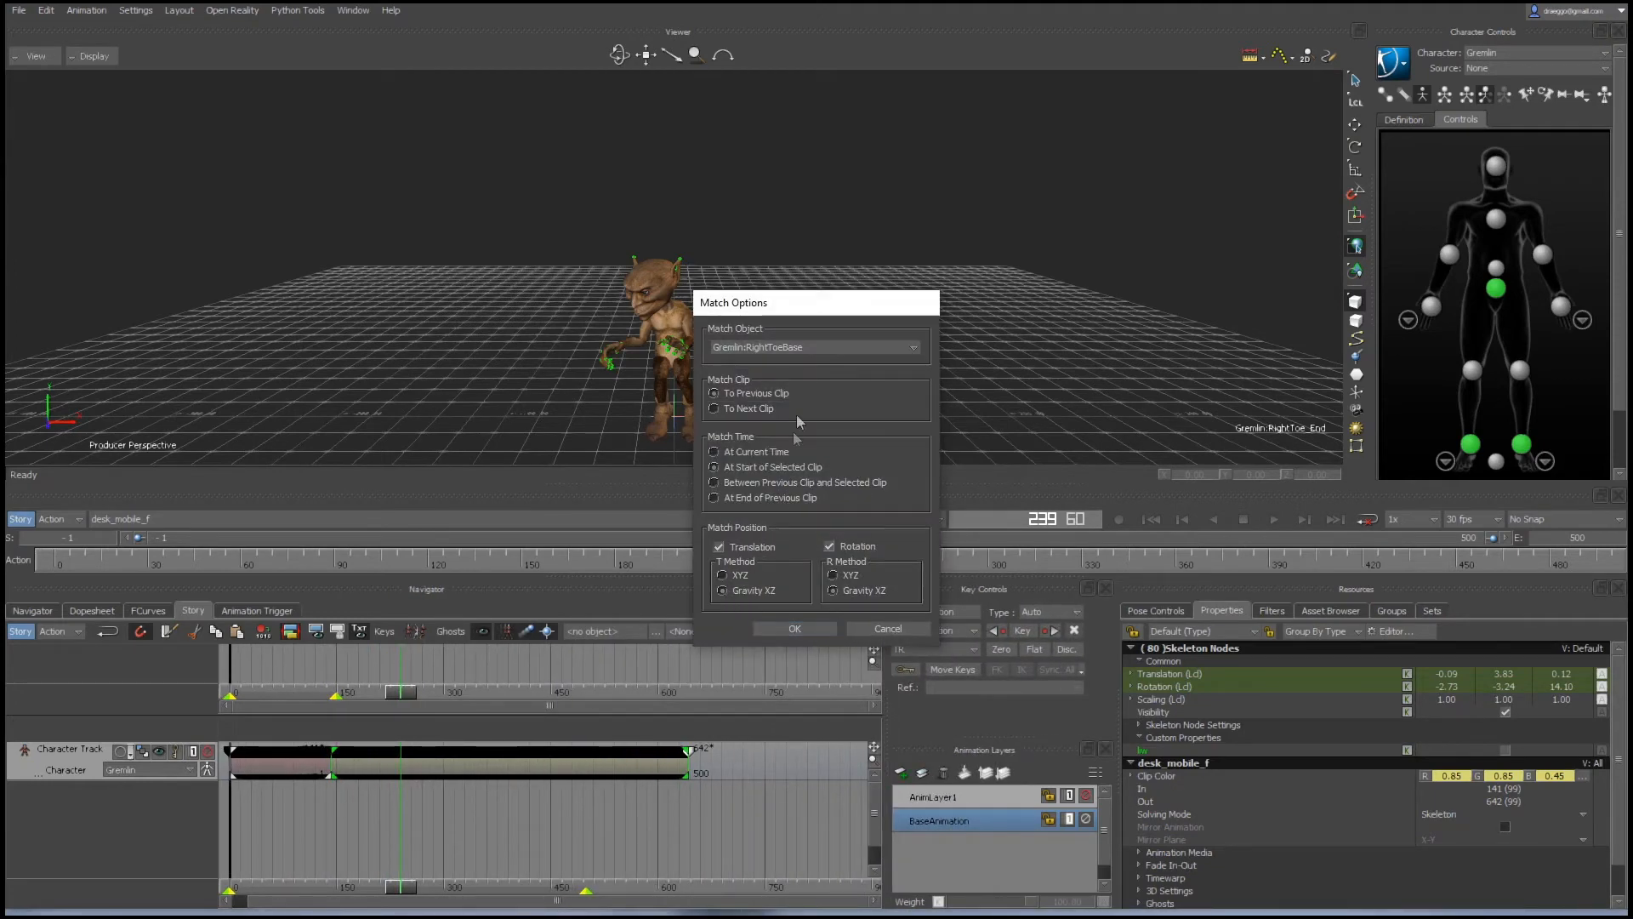
{"action": "left_click", "coordinate": [800, 349]}
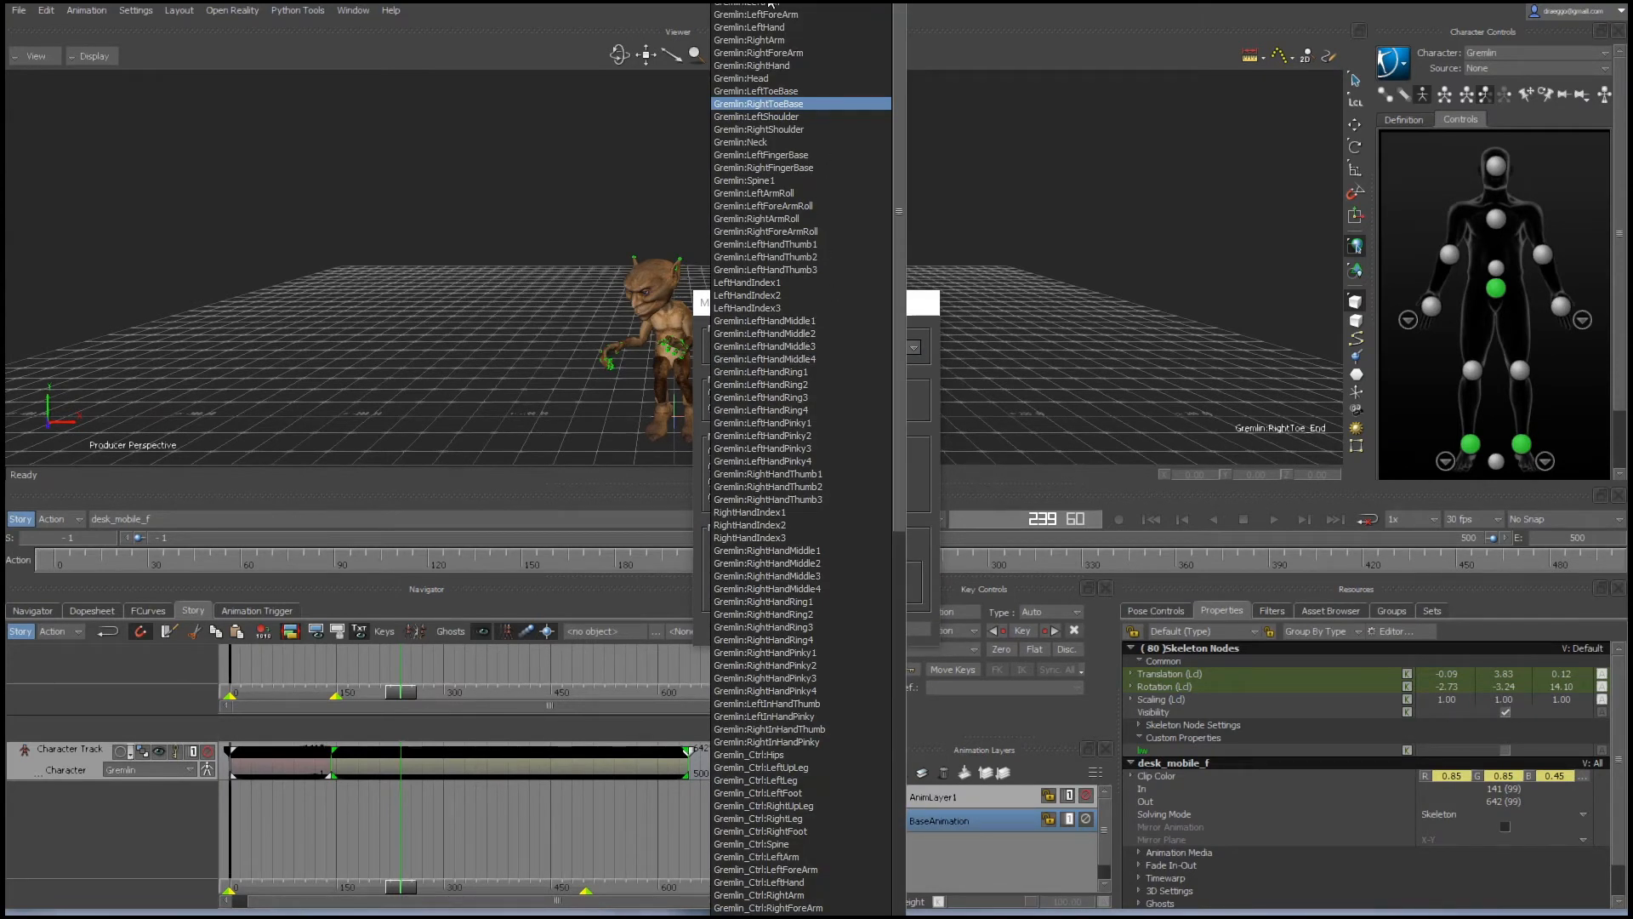
{"action": "left_click", "coordinate": [799, 2]}
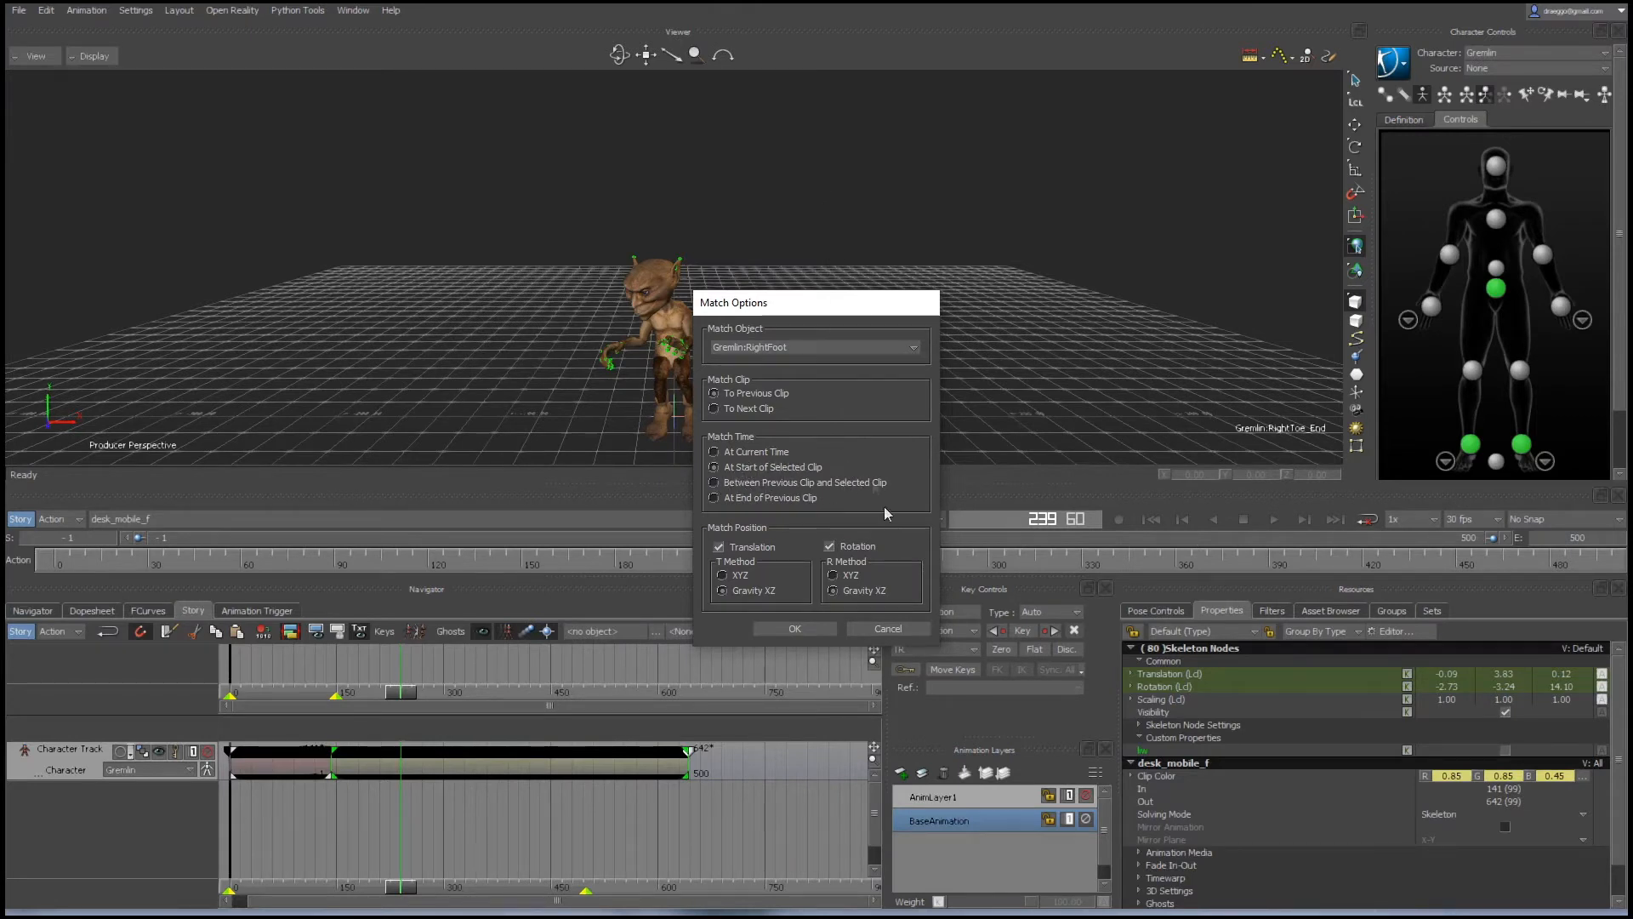
{"action": "left_click", "coordinate": [814, 626]}
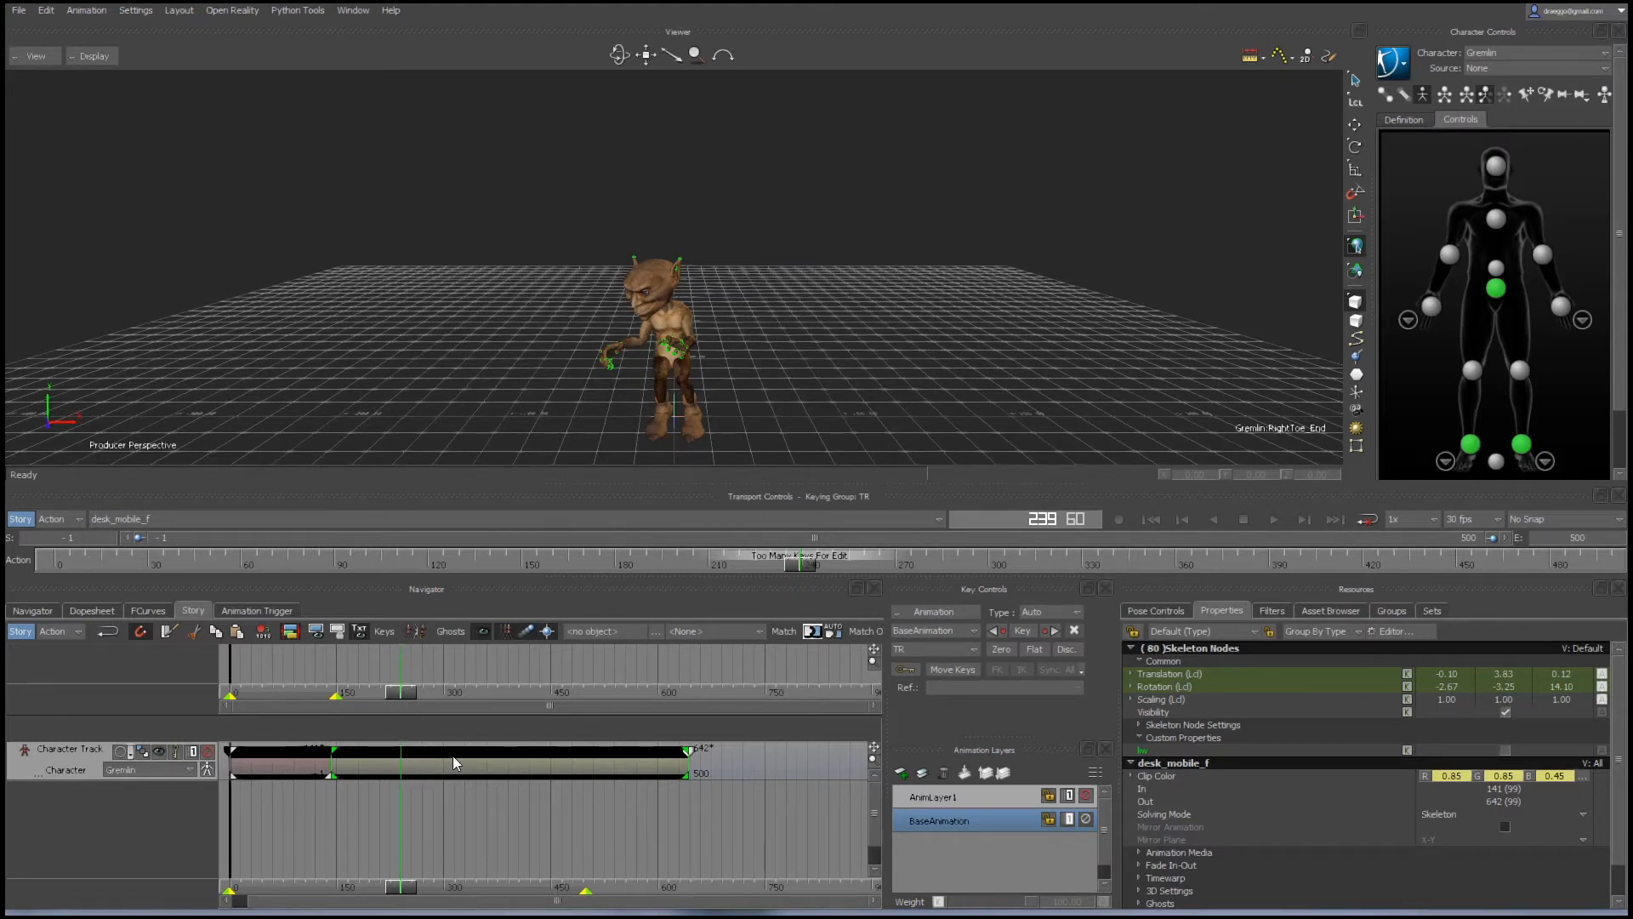
Move the desk_mobile_f clip to start at frame 119 so it overlaps desk_idle_f, and play back the blended motion.
{"action": "mouse_move", "coordinate": [452, 755]}
{"action": "left_mouse_down"}
{"action": "mouse_move", "coordinate": [422, 760]}
{"action": "mouse_move", "coordinate": [456, 762]}
{"action": "left_mouse_up"}
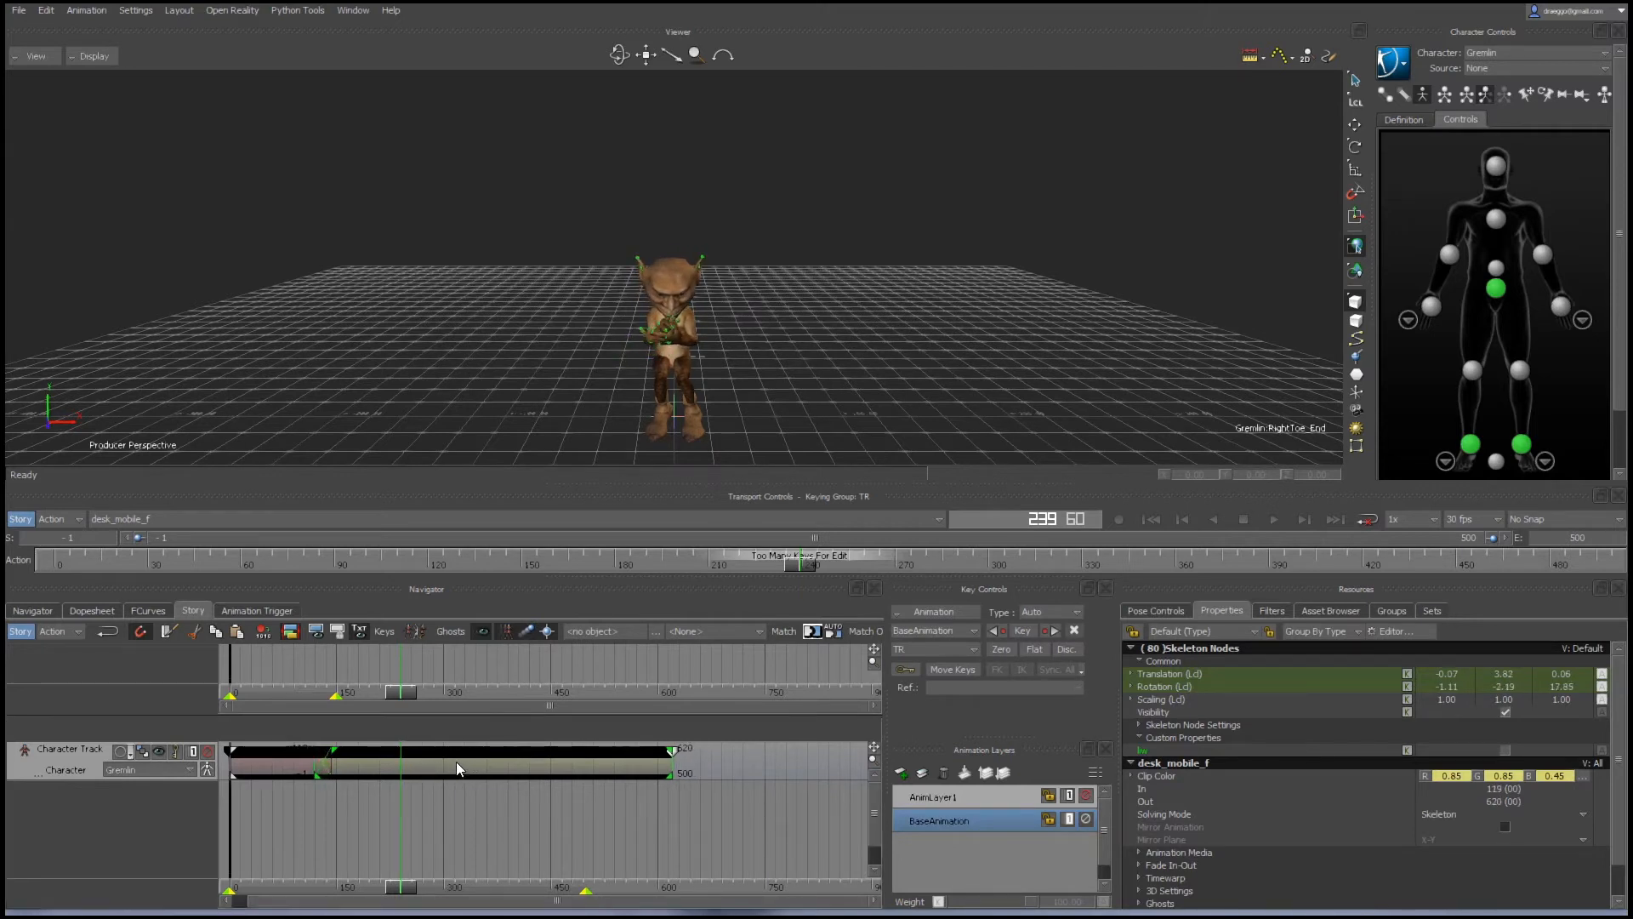
{"action": "left_click", "coordinate": [1151, 519]}
{"action": "left_click", "coordinate": [1273, 519]}
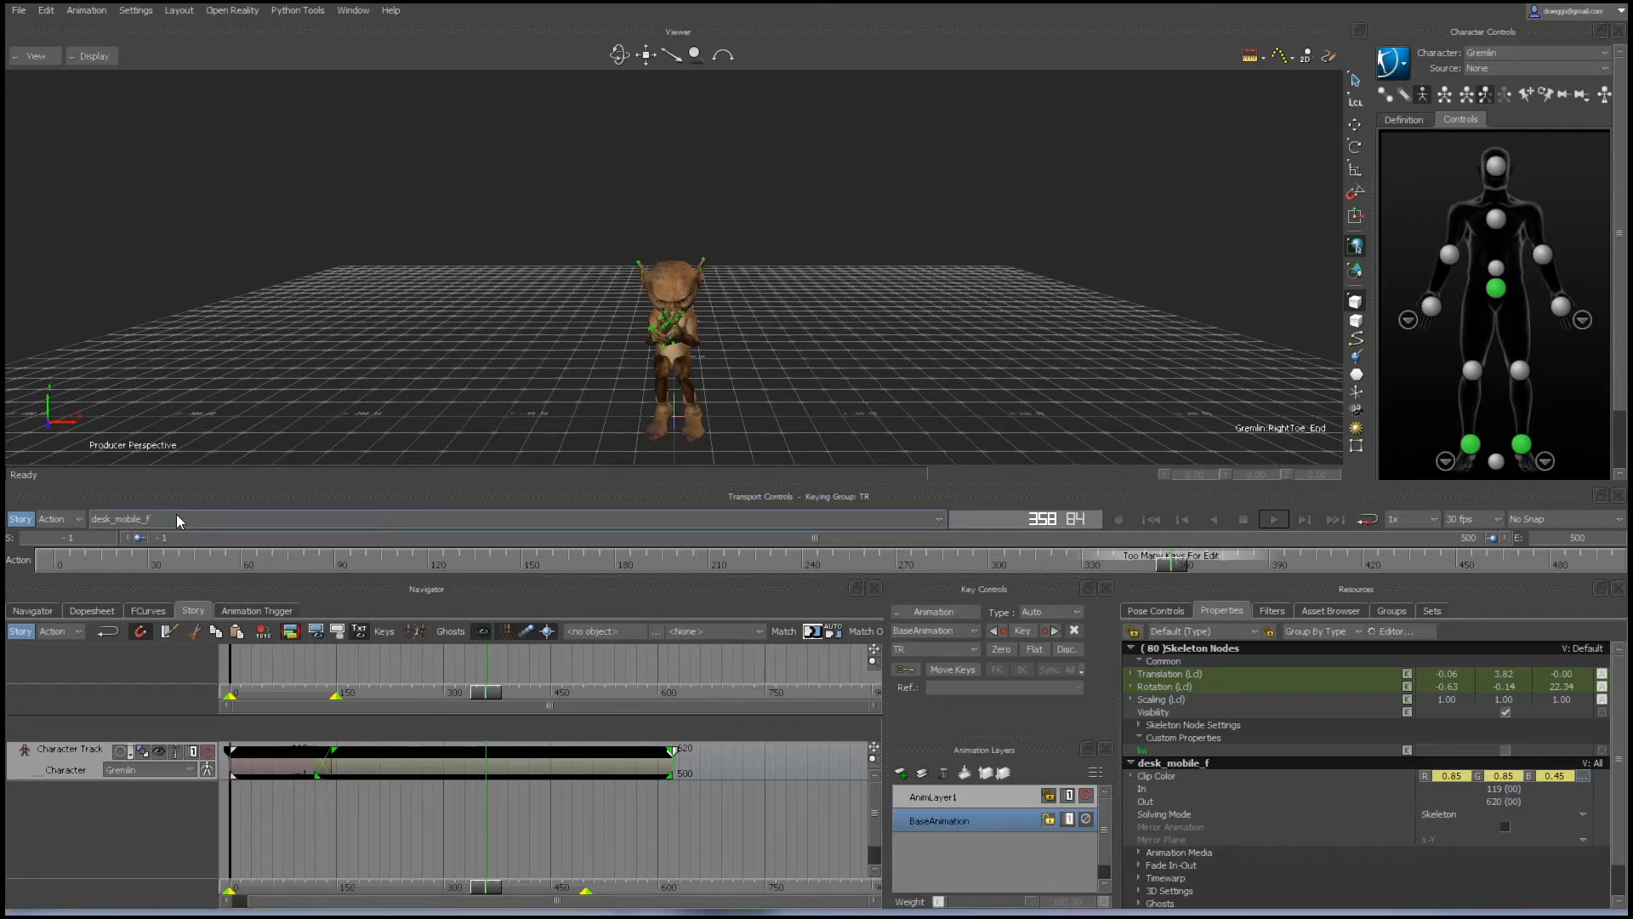
Create a new take, Take 002, copying the data from the current take.
{"action": "left_click", "coordinate": [133, 517]}
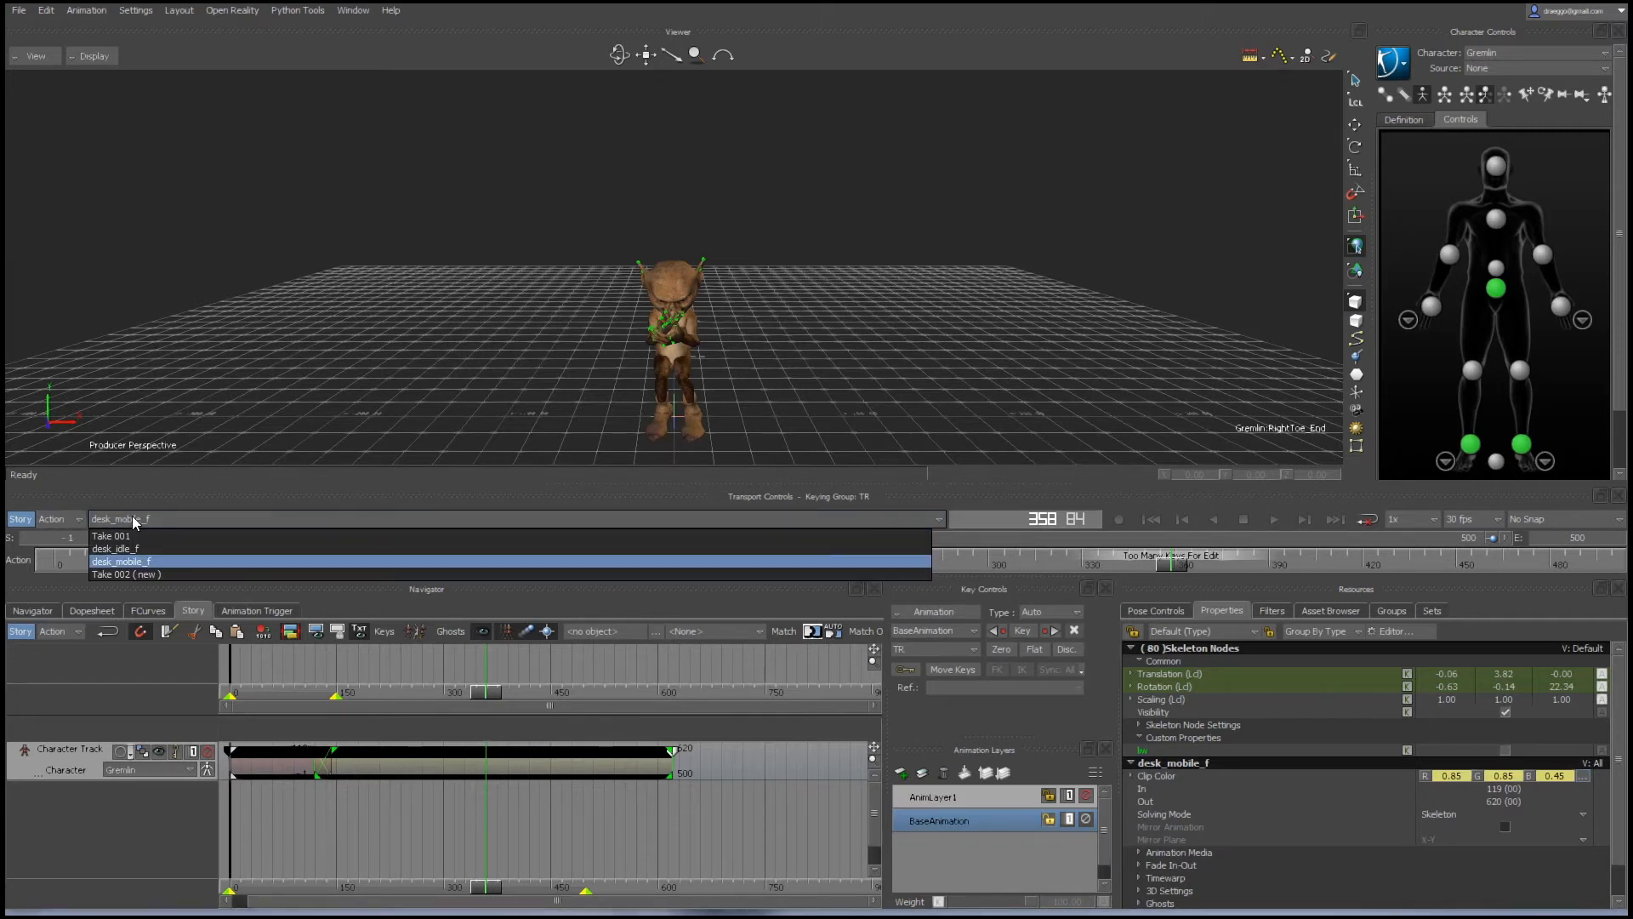
{"action": "left_click", "coordinate": [126, 574]}
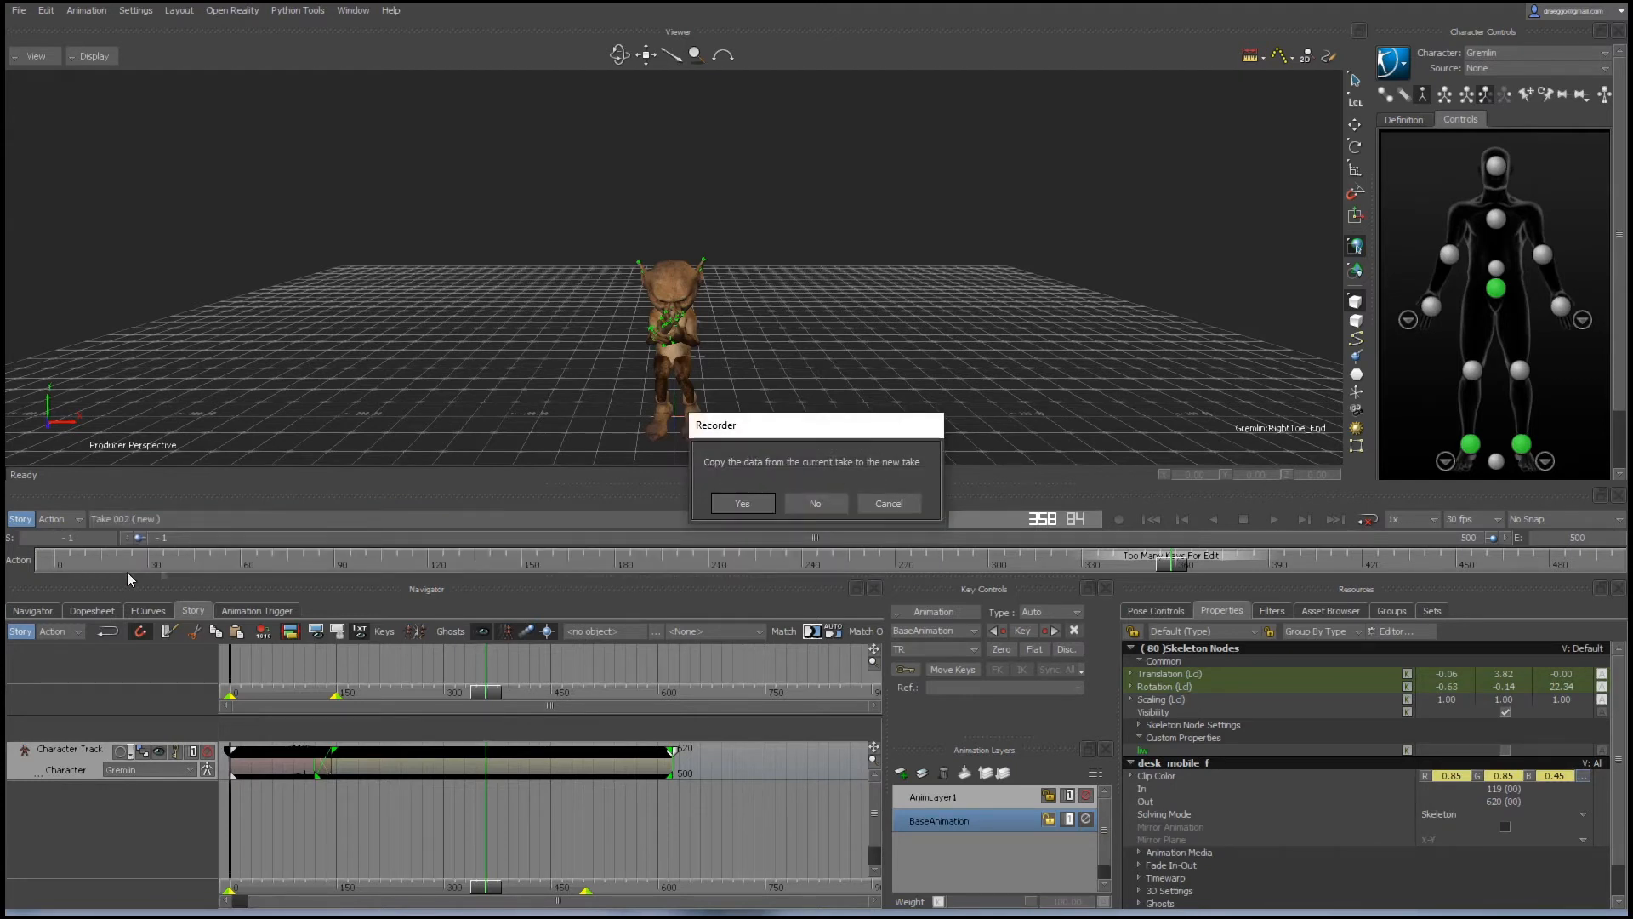
{"action": "left_click", "coordinate": [733, 503]}
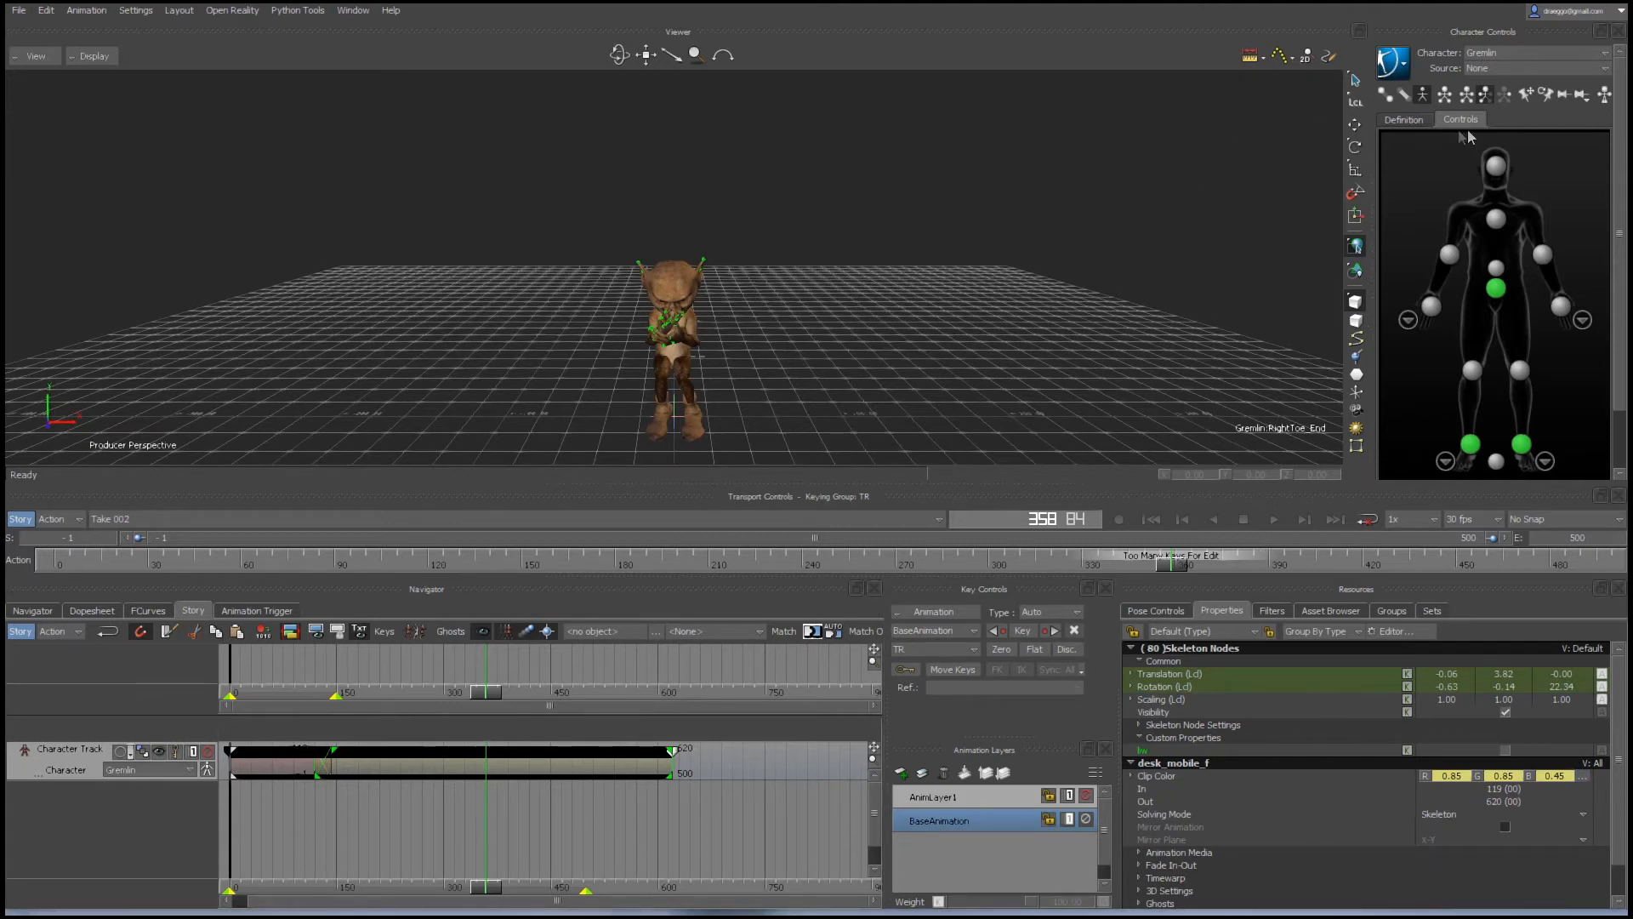
Bake the combined Story motion to the Gremlin's skeleton and scrub through the timeline to check it.
{"action": "left_click", "coordinate": [1404, 70]}
{"action": "mouse_move", "coordinate": [1422, 154]}
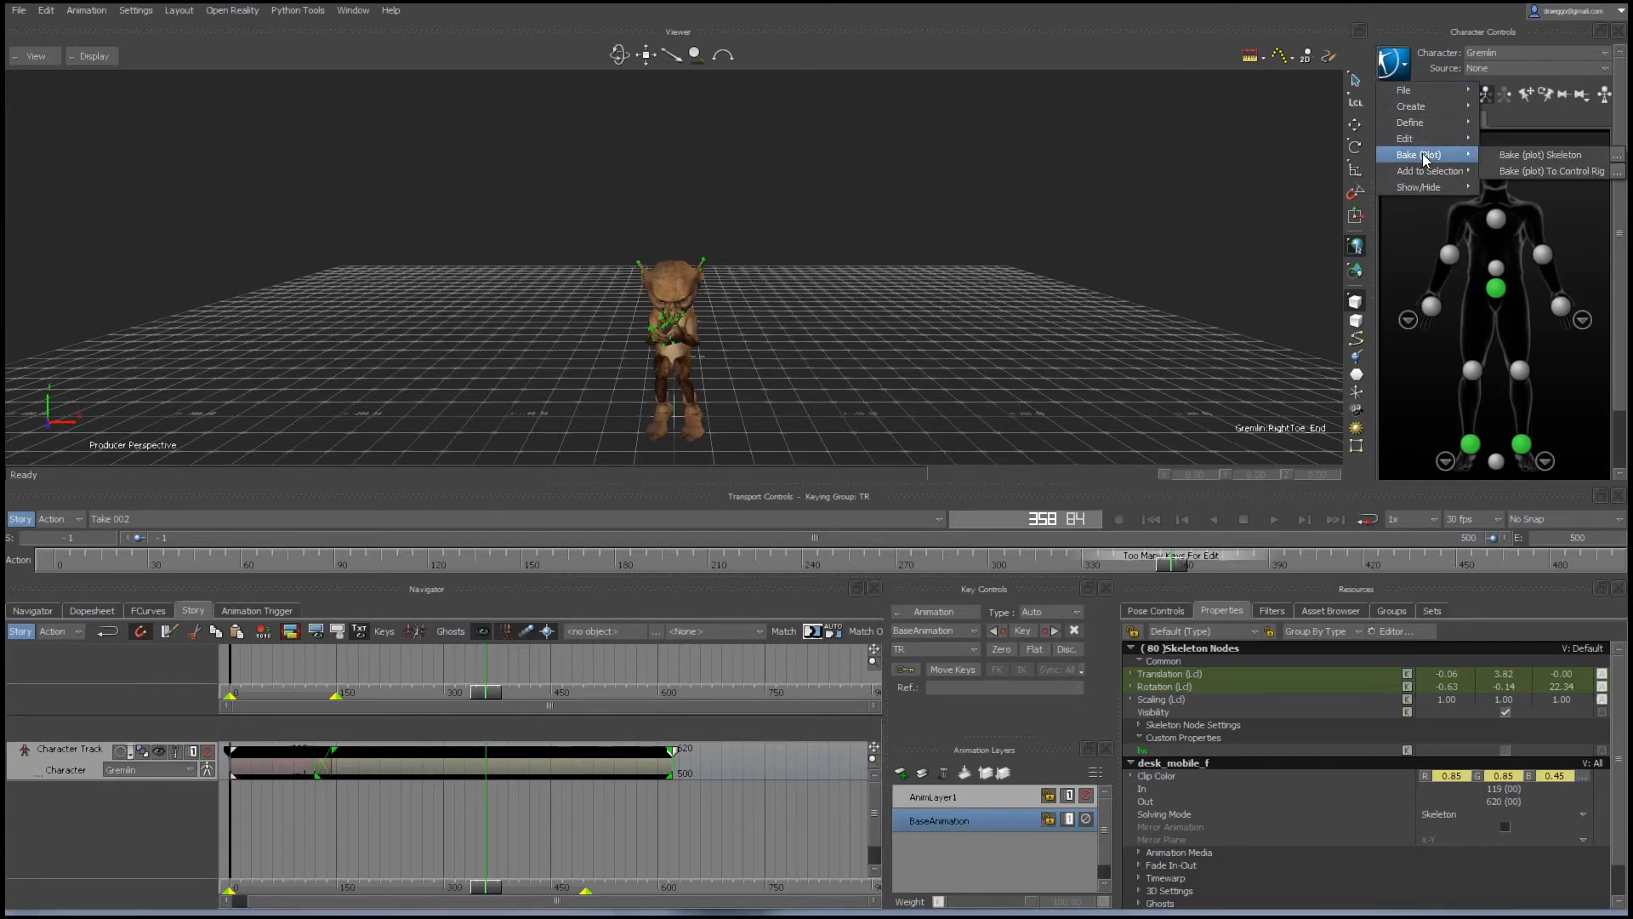
{"action": "left_click", "coordinate": [1502, 153]}
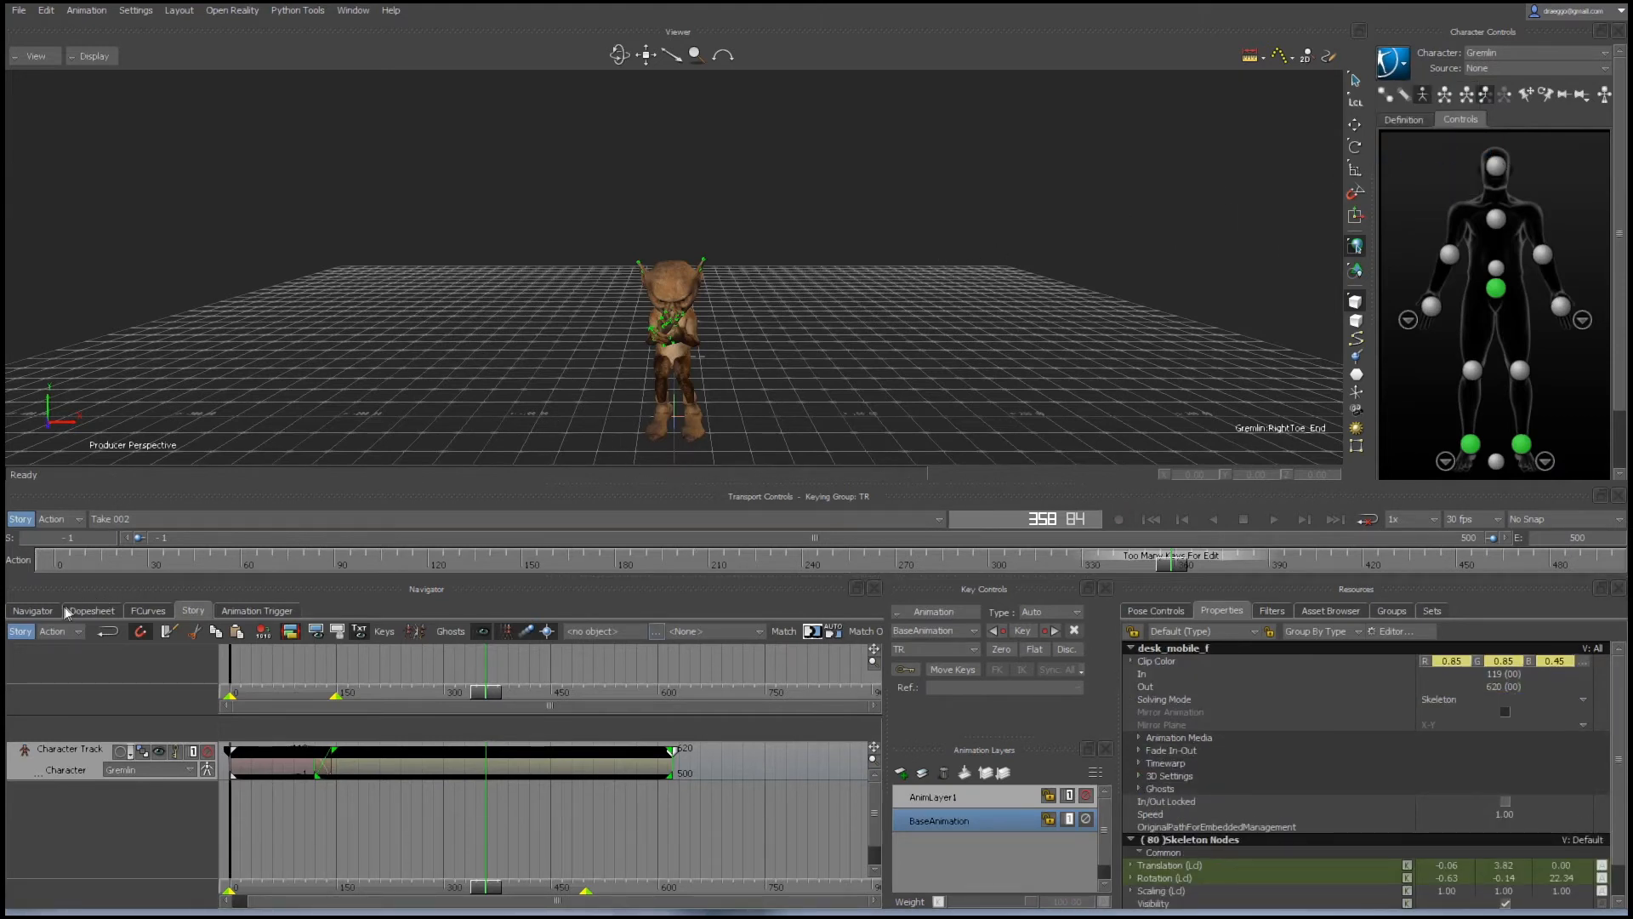
{"action": "left_click", "coordinate": [34, 611]}
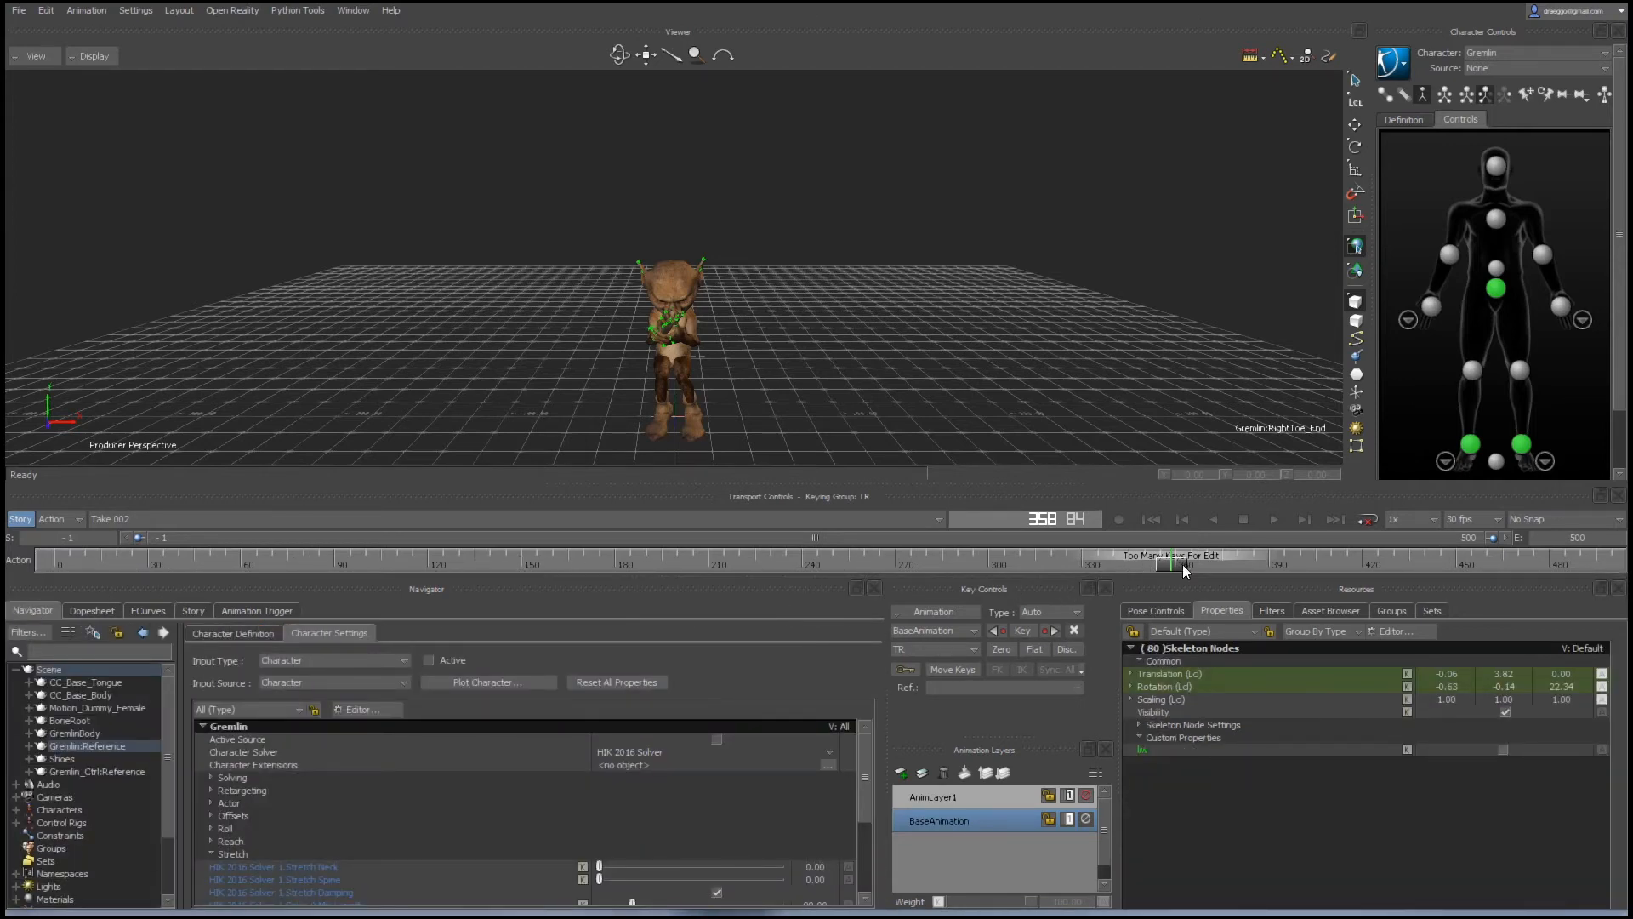
{"action": "left_click_drag", "start_coordinate": [1187, 570], "coordinate": [508, 557]}
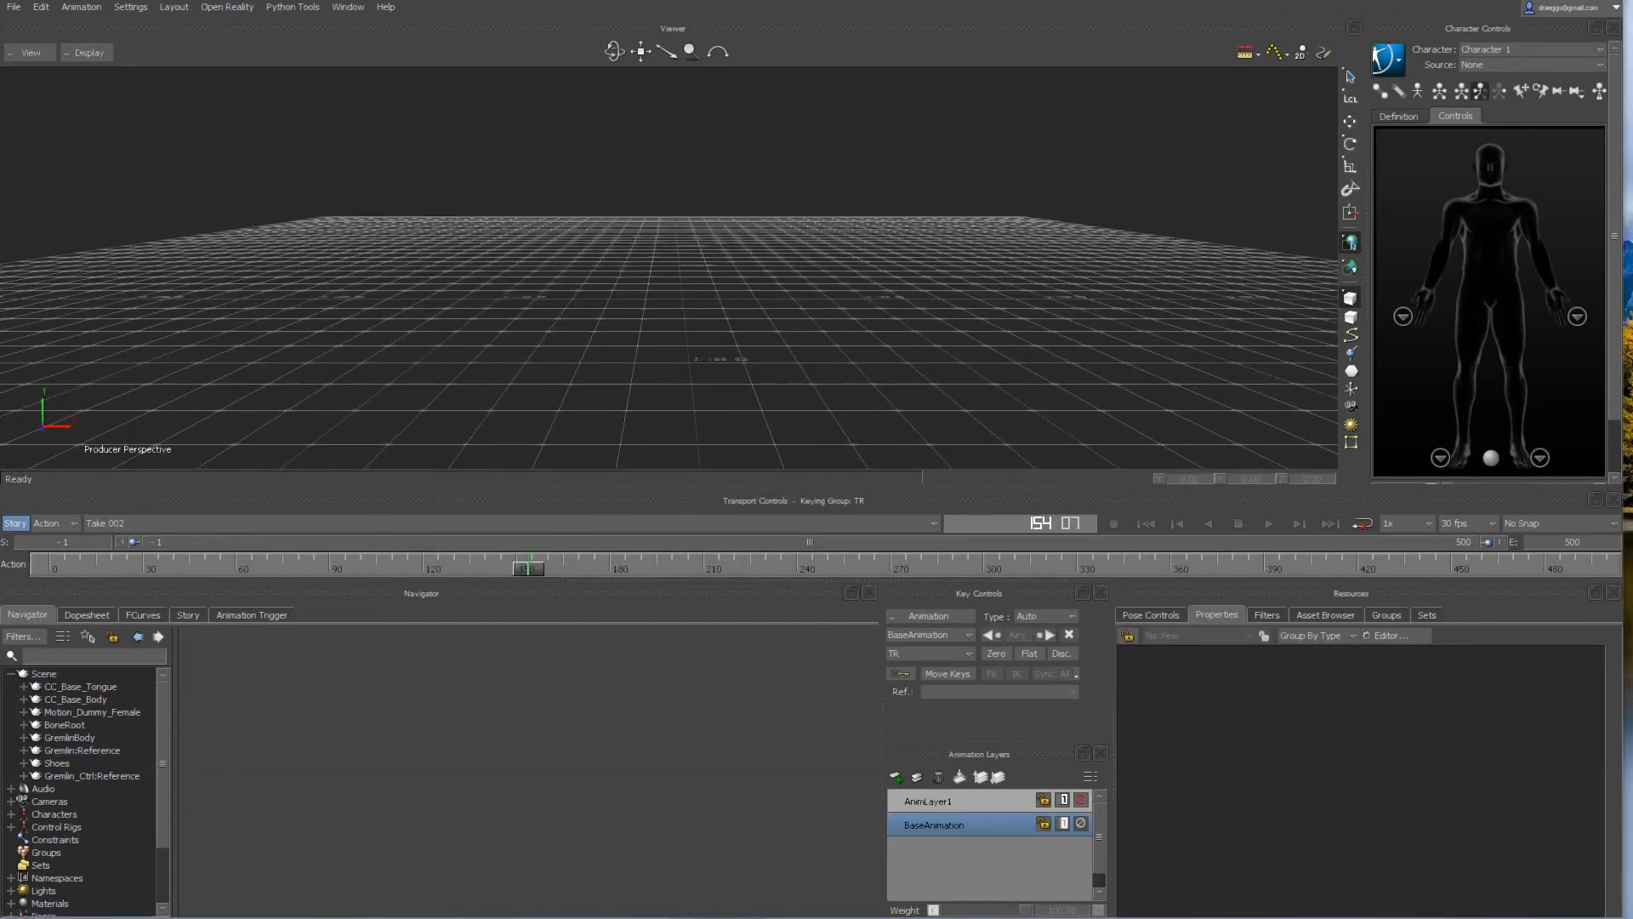
Merge the Mixamo character's FBX file into the scene with the <No Animation> option.
{"action": "left_click_drag", "start_coordinate": [4, 382], "coordinate": [691, 351]}
{"action": "mouse_move", "coordinate": [728, 345]}
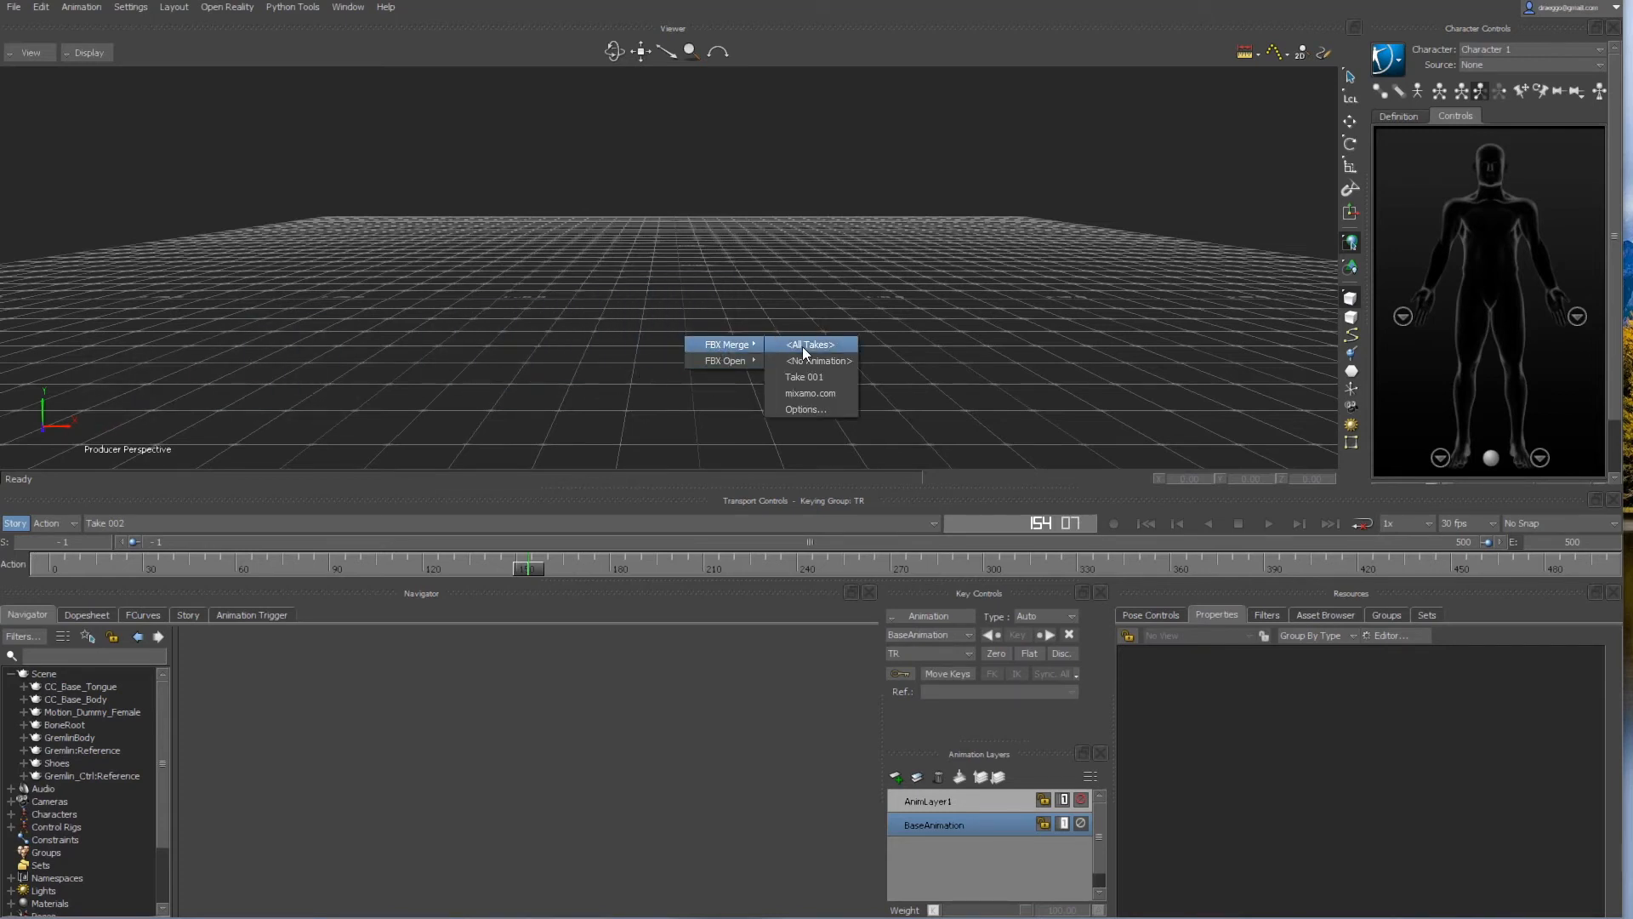
{"action": "left_click", "coordinate": [830, 360]}
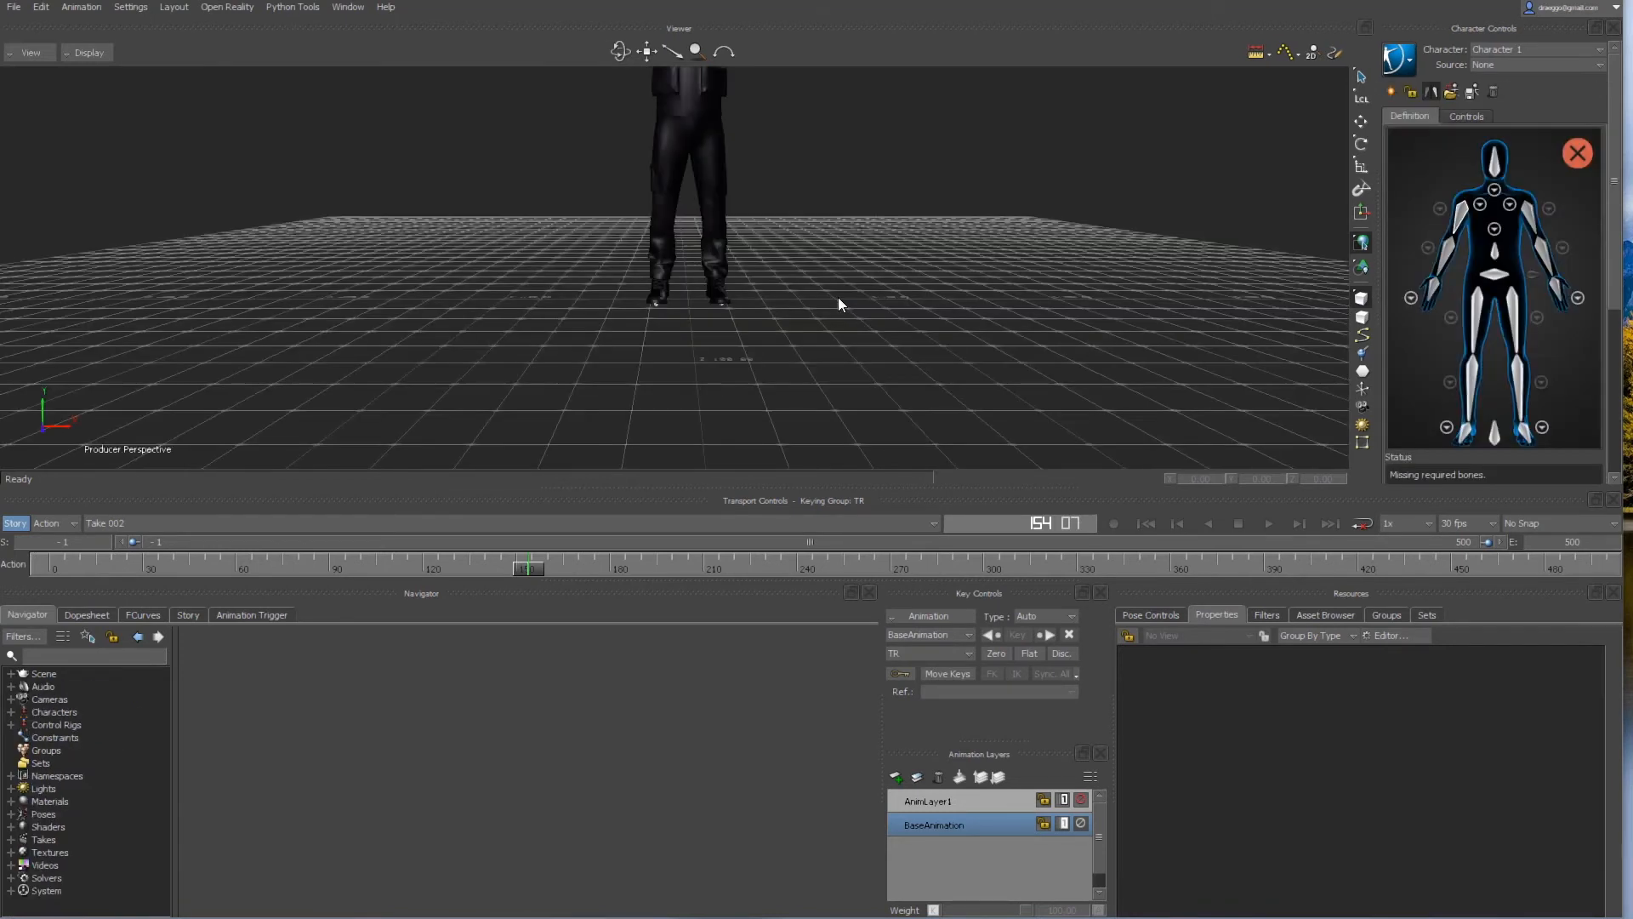
{"action": "left_click_drag", "start_coordinate": [837, 298], "coordinate": [837, 381], "text": "shift"}
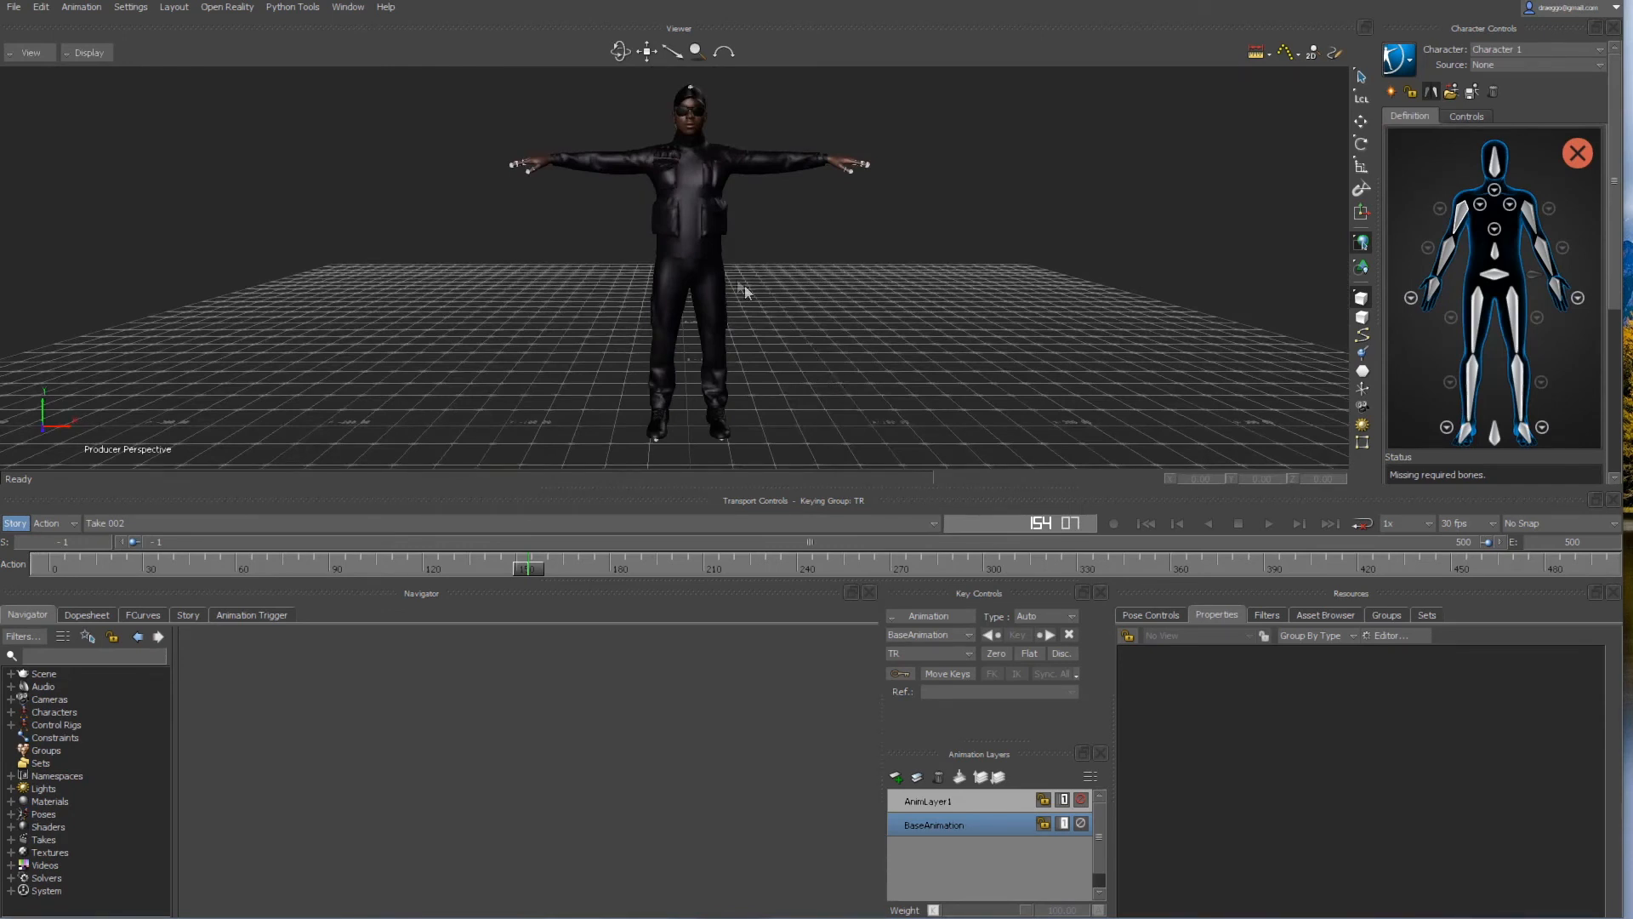
Hide the Ch18 mesh of the imported character by turning off its Visibility property.
{"action": "left_click", "coordinate": [677, 239]}
{"action": "left_click", "coordinate": [12, 674]}
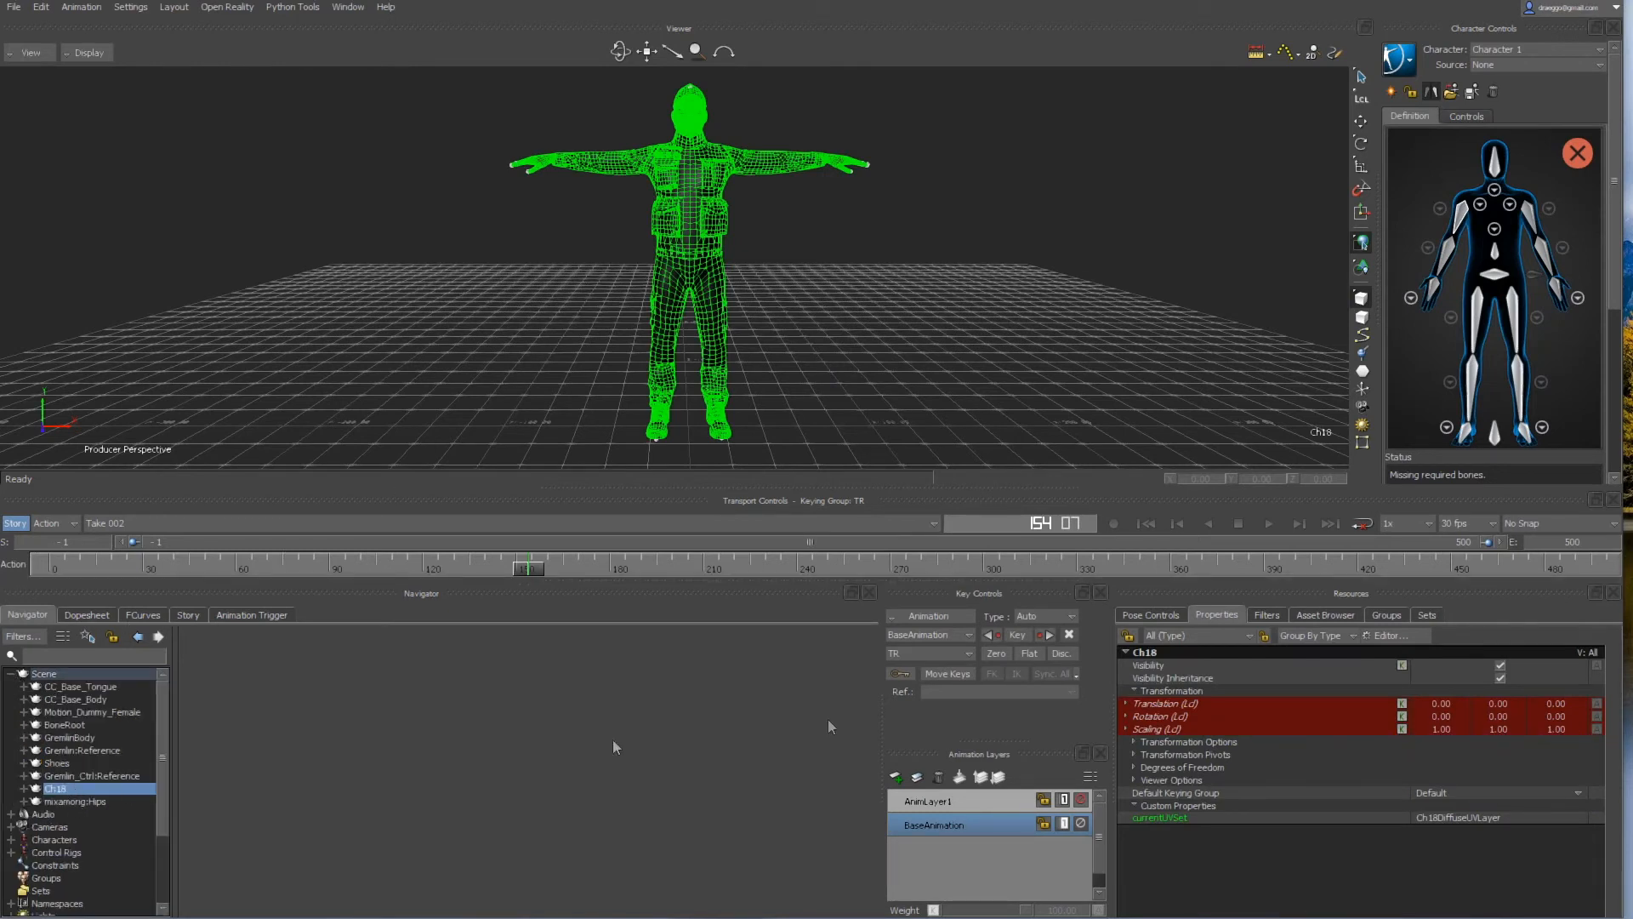
{"action": "left_click", "coordinate": [1500, 666]}
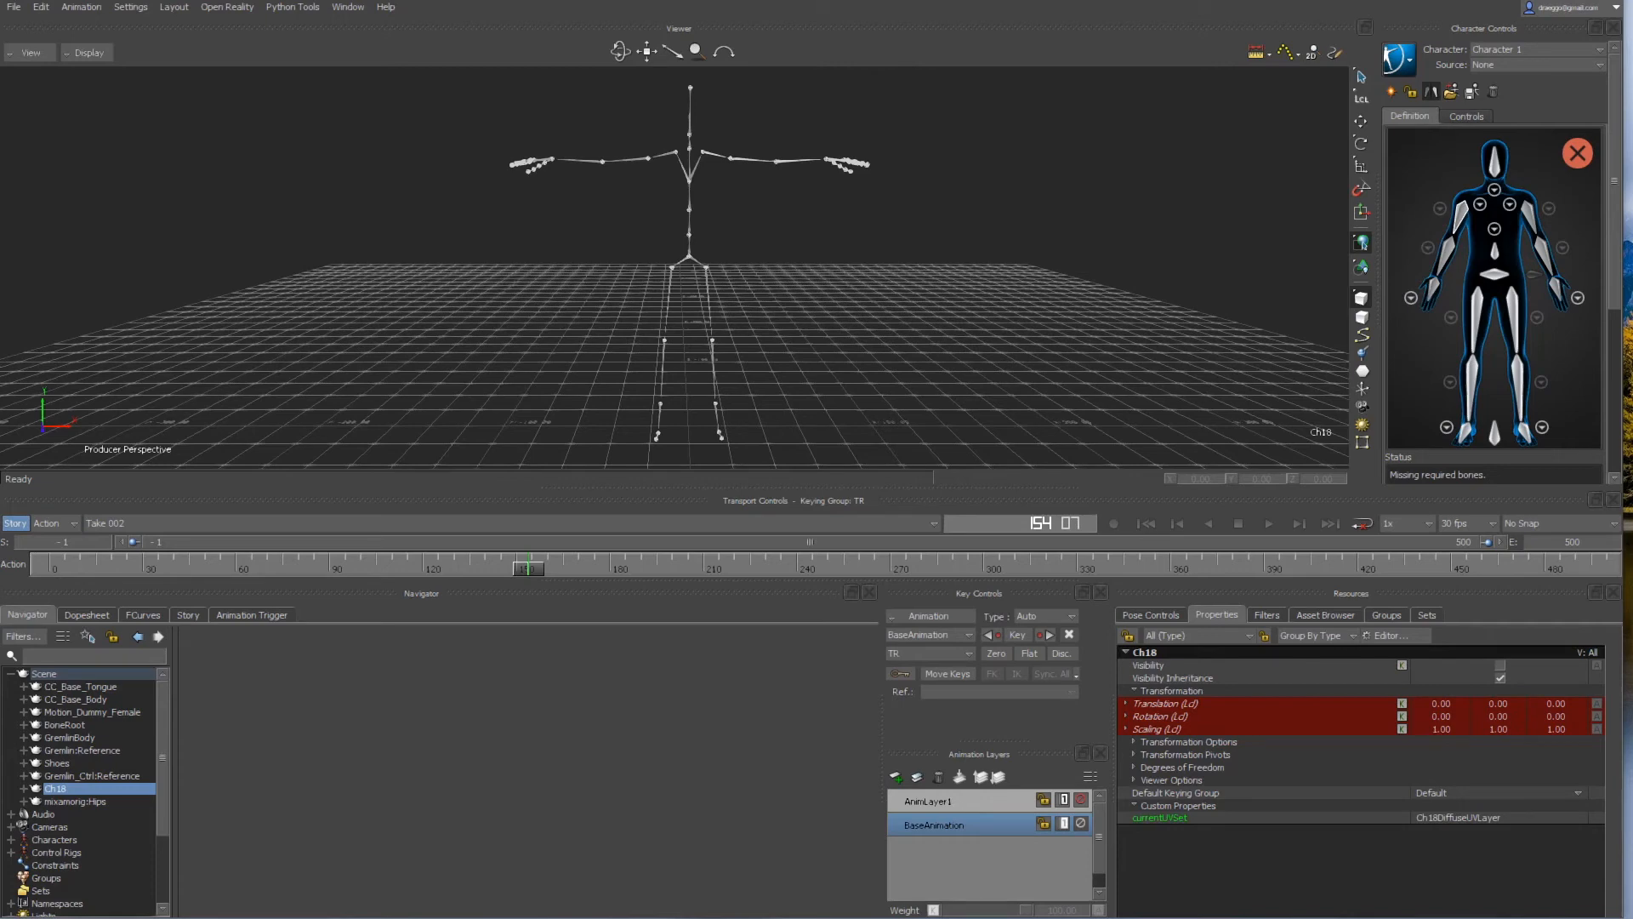
Assign the mixamorig:Hips bone to the Hips slot of the Character 1 definition.
{"action": "double_click", "coordinate": [1497, 276]}
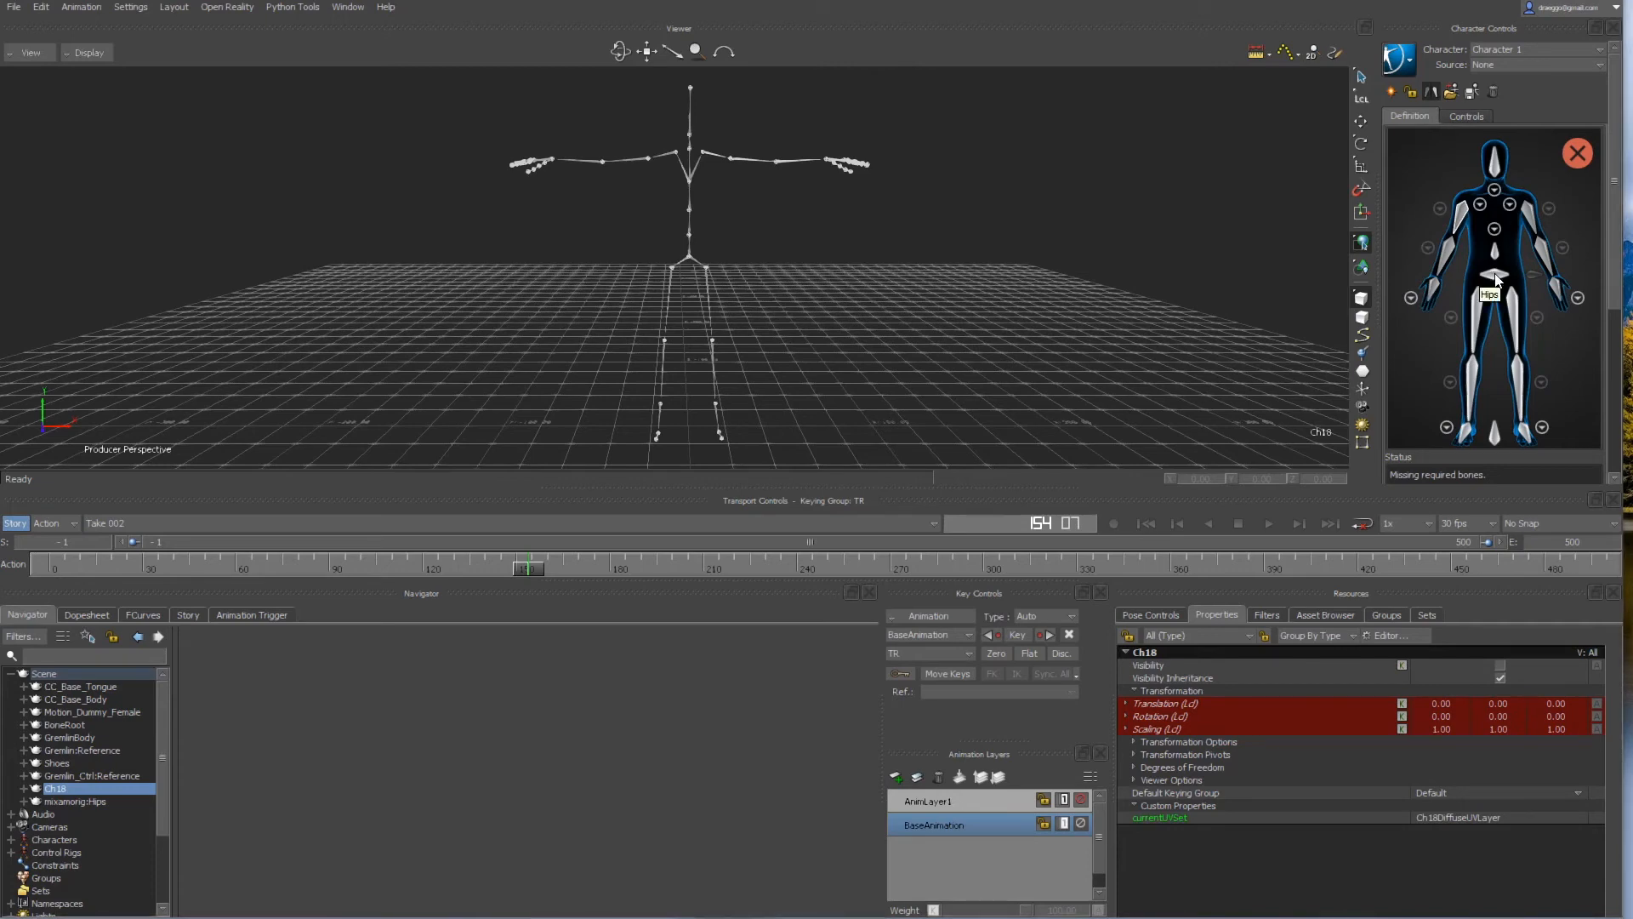
{"action": "scroll", "coordinate": [925, 285], "scroll_direction": "down", "scroll_amount": 4}
{"action": "scroll", "coordinate": [921, 278], "scroll_direction": "up", "scroll_amount": 8}
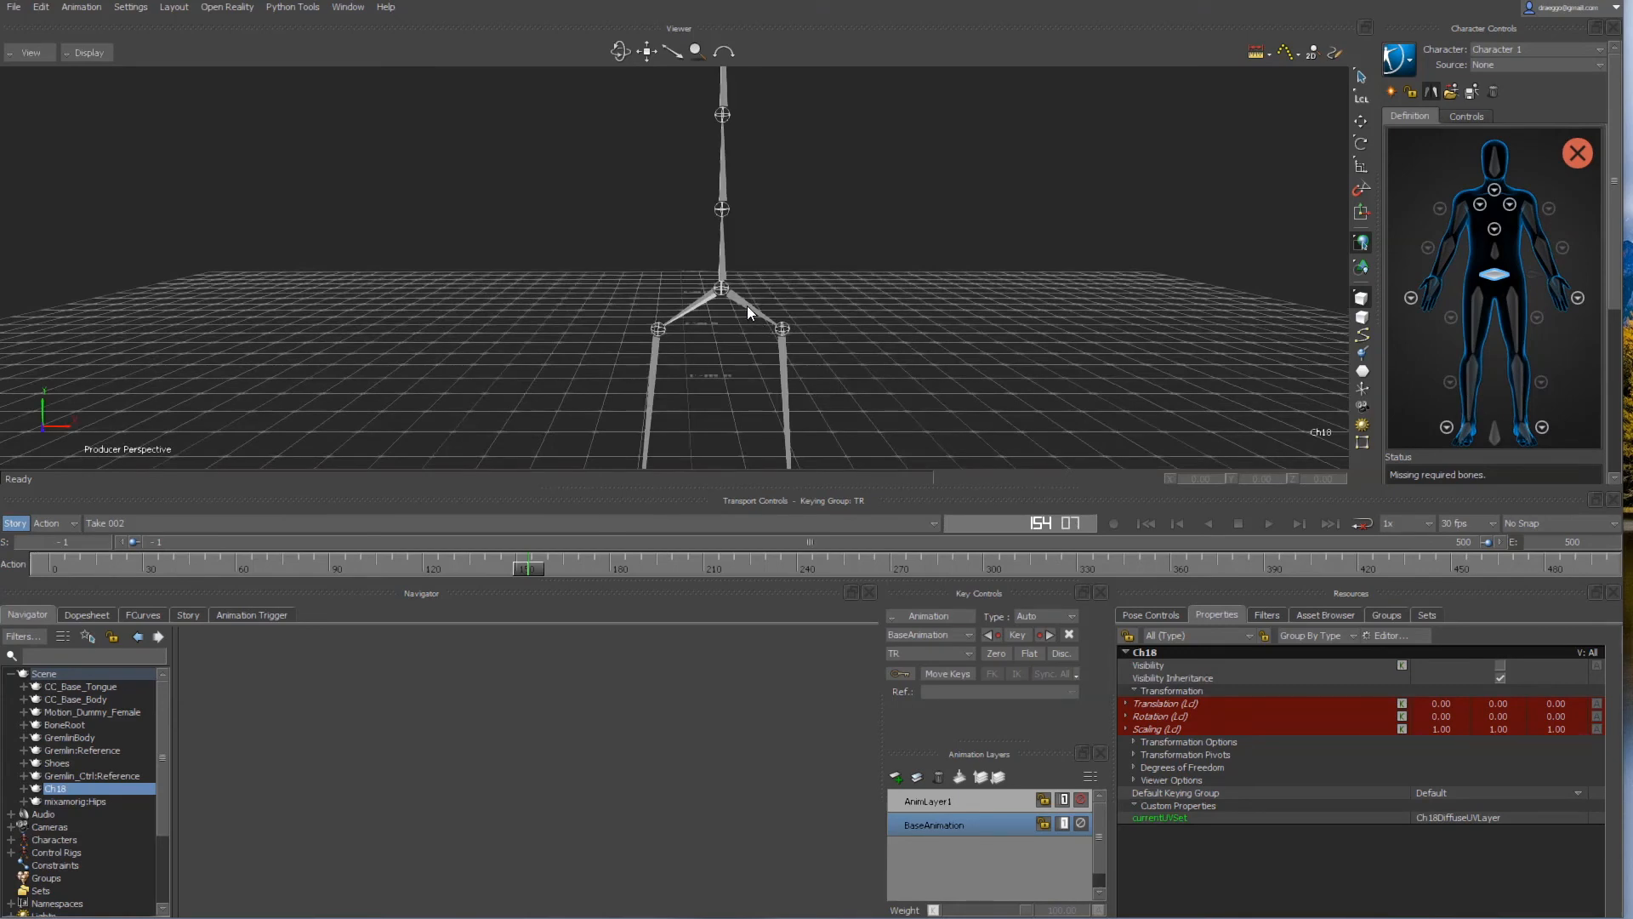
{"action": "left_click", "coordinate": [749, 308]}
Assign mixamorig:RightUpLeg, RightLeg and RightFoot to the matching right-leg slots of the Character 1 definition.
{"action": "scroll", "coordinate": [873, 313], "scroll_direction": "up", "scroll_amount": 5}
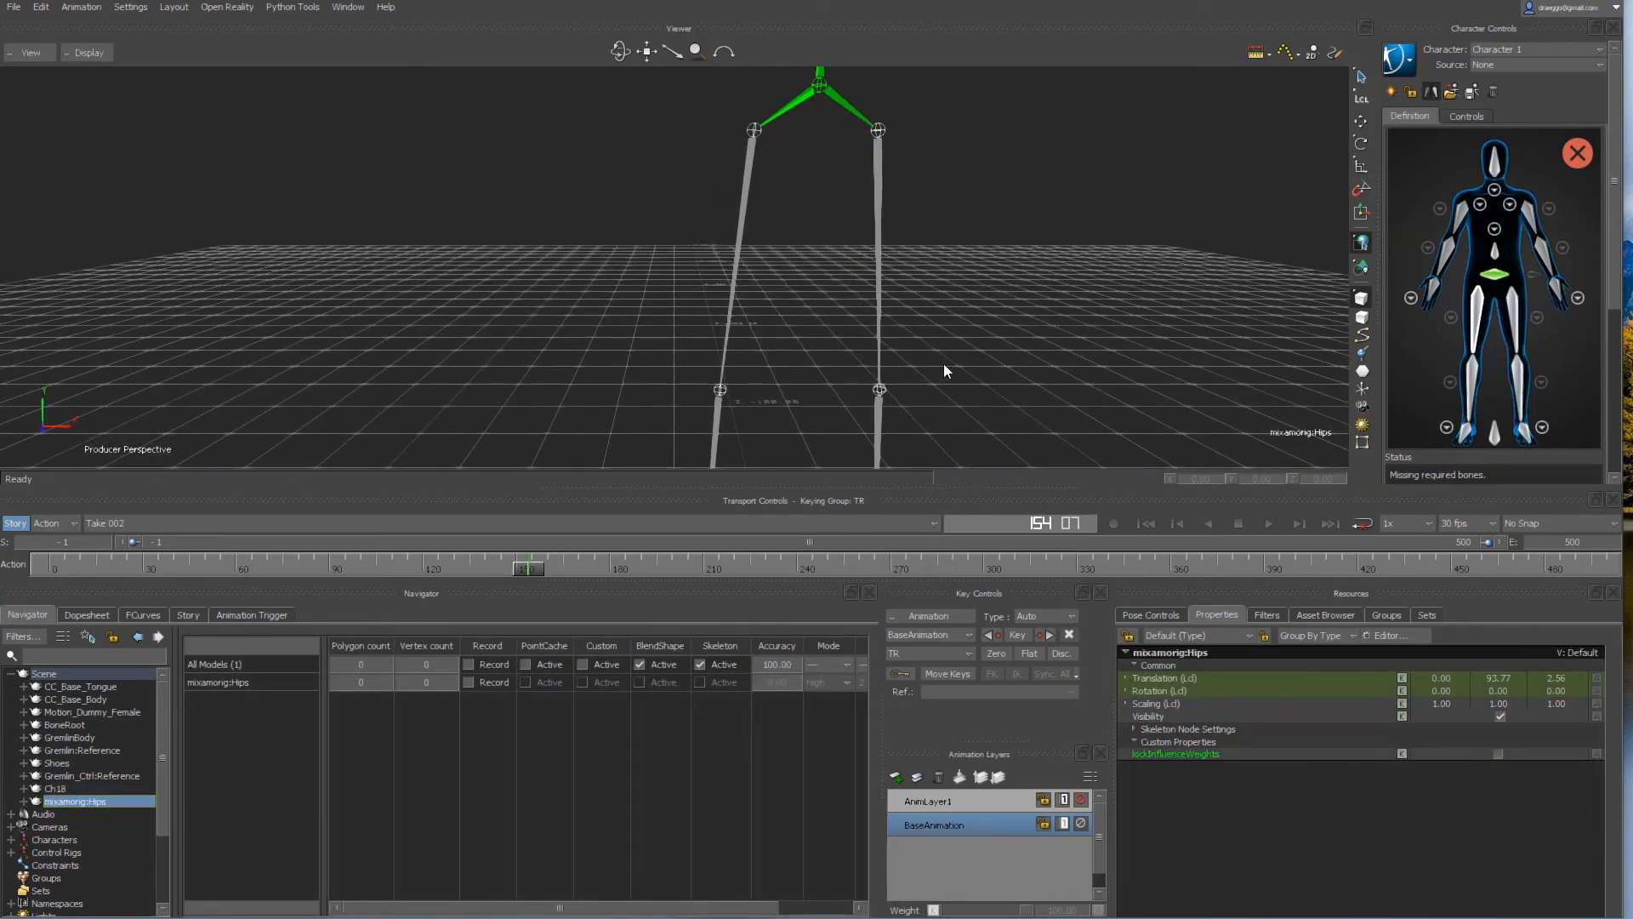
{"action": "double_click", "coordinate": [1477, 315]}
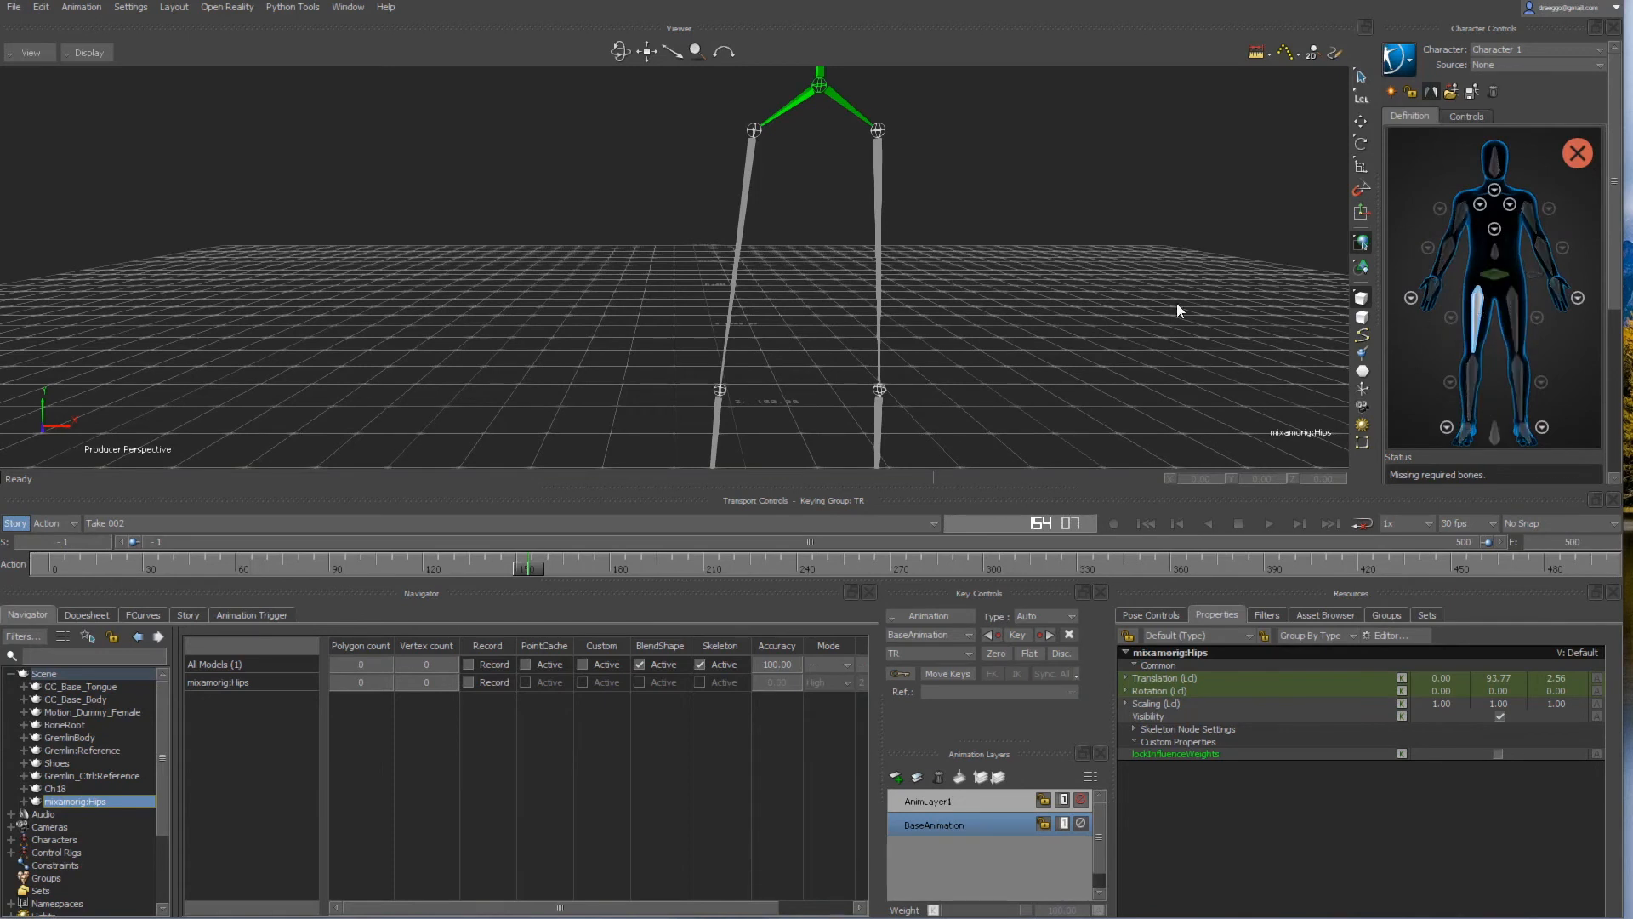
{"action": "left_click", "coordinate": [748, 180]}
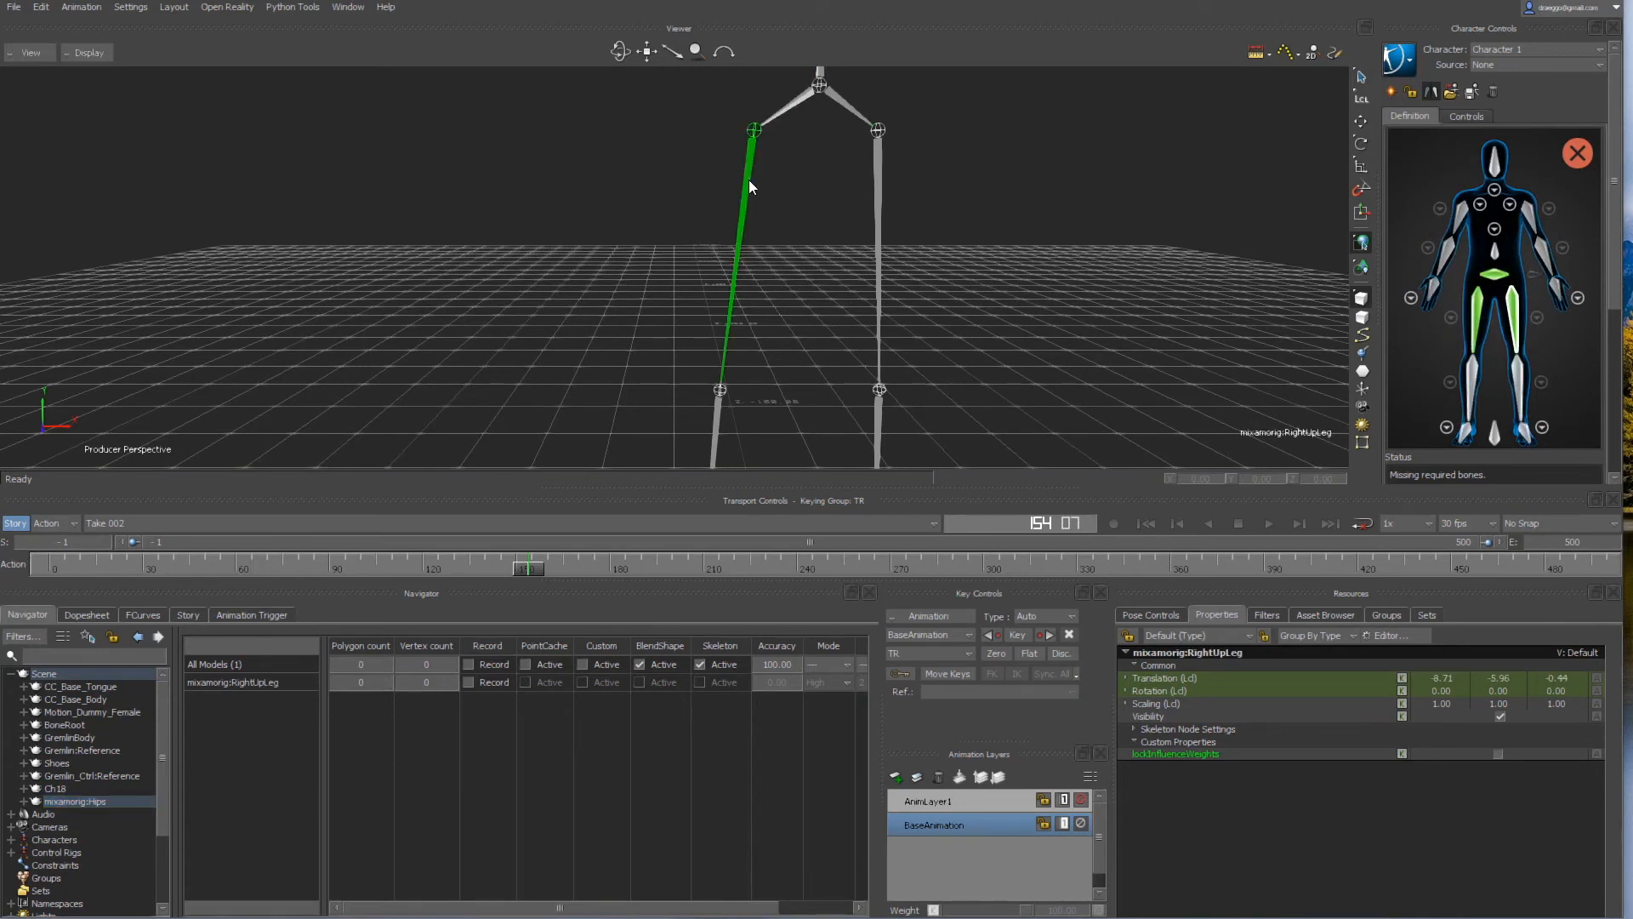
{"action": "double_click", "coordinate": [1469, 380]}
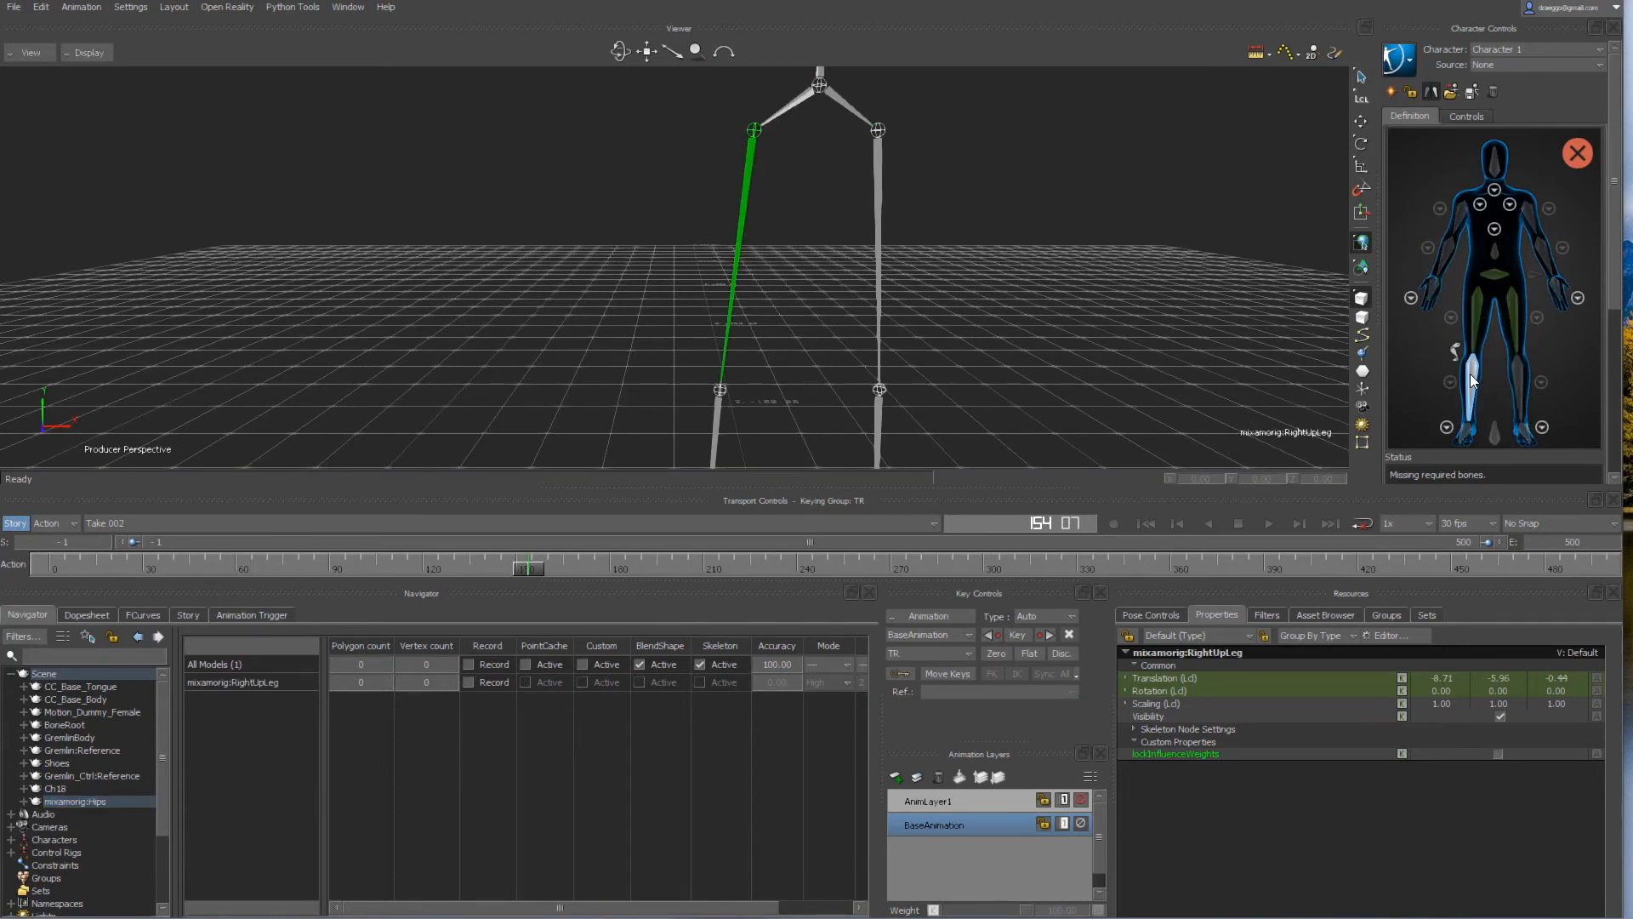
{"action": "left_click", "coordinate": [714, 423]}
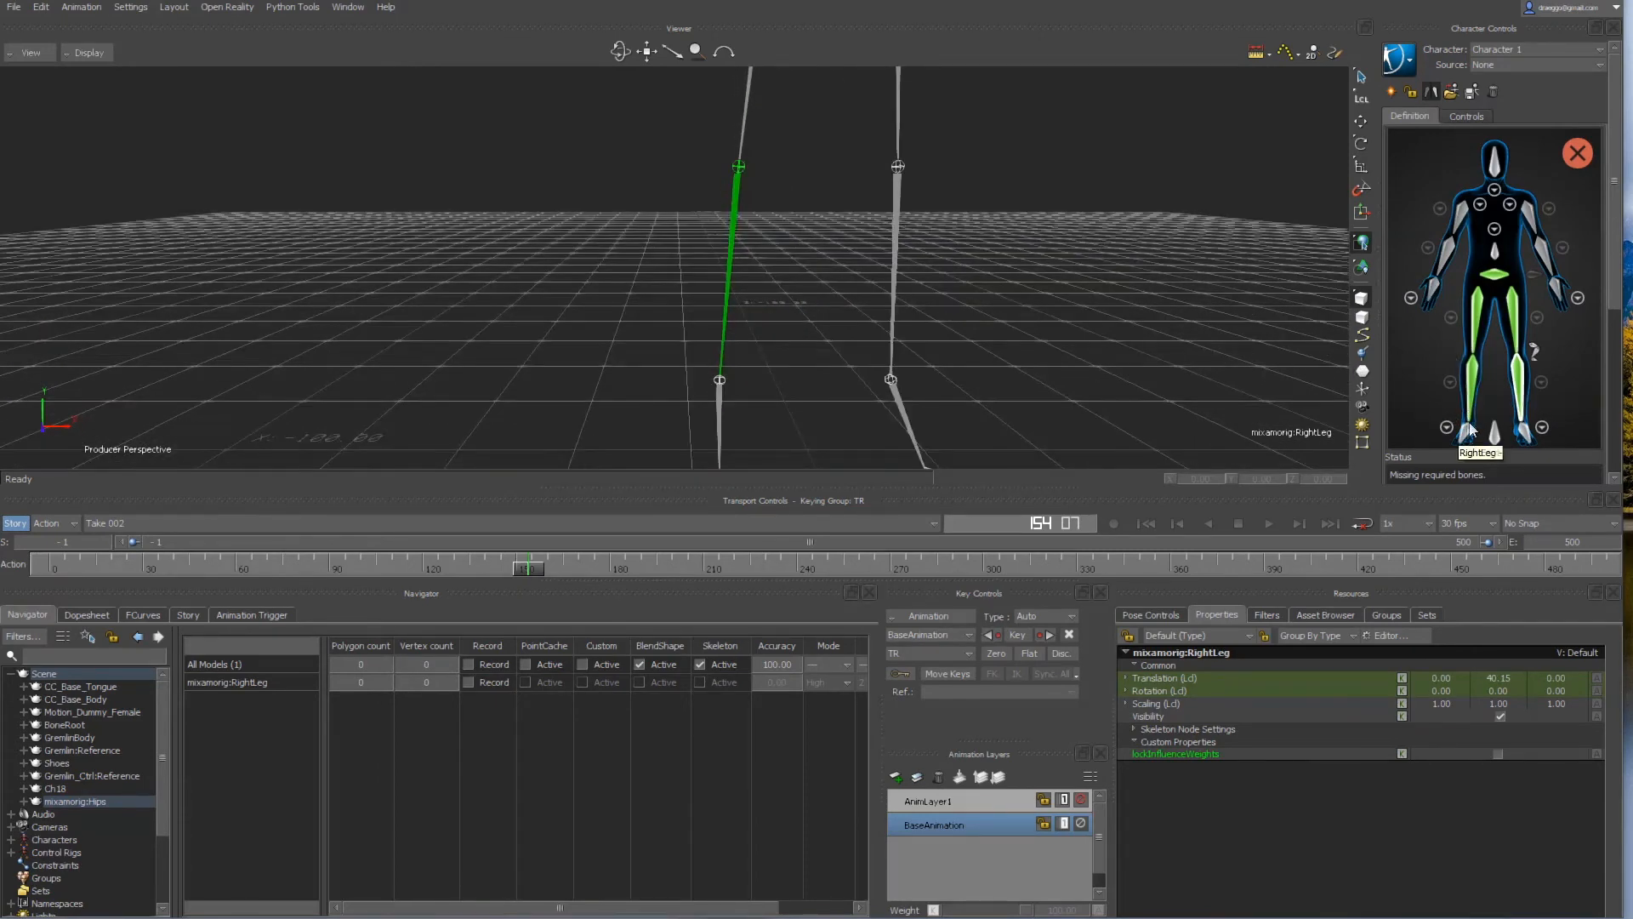
{"action": "left_click", "coordinate": [1469, 430]}
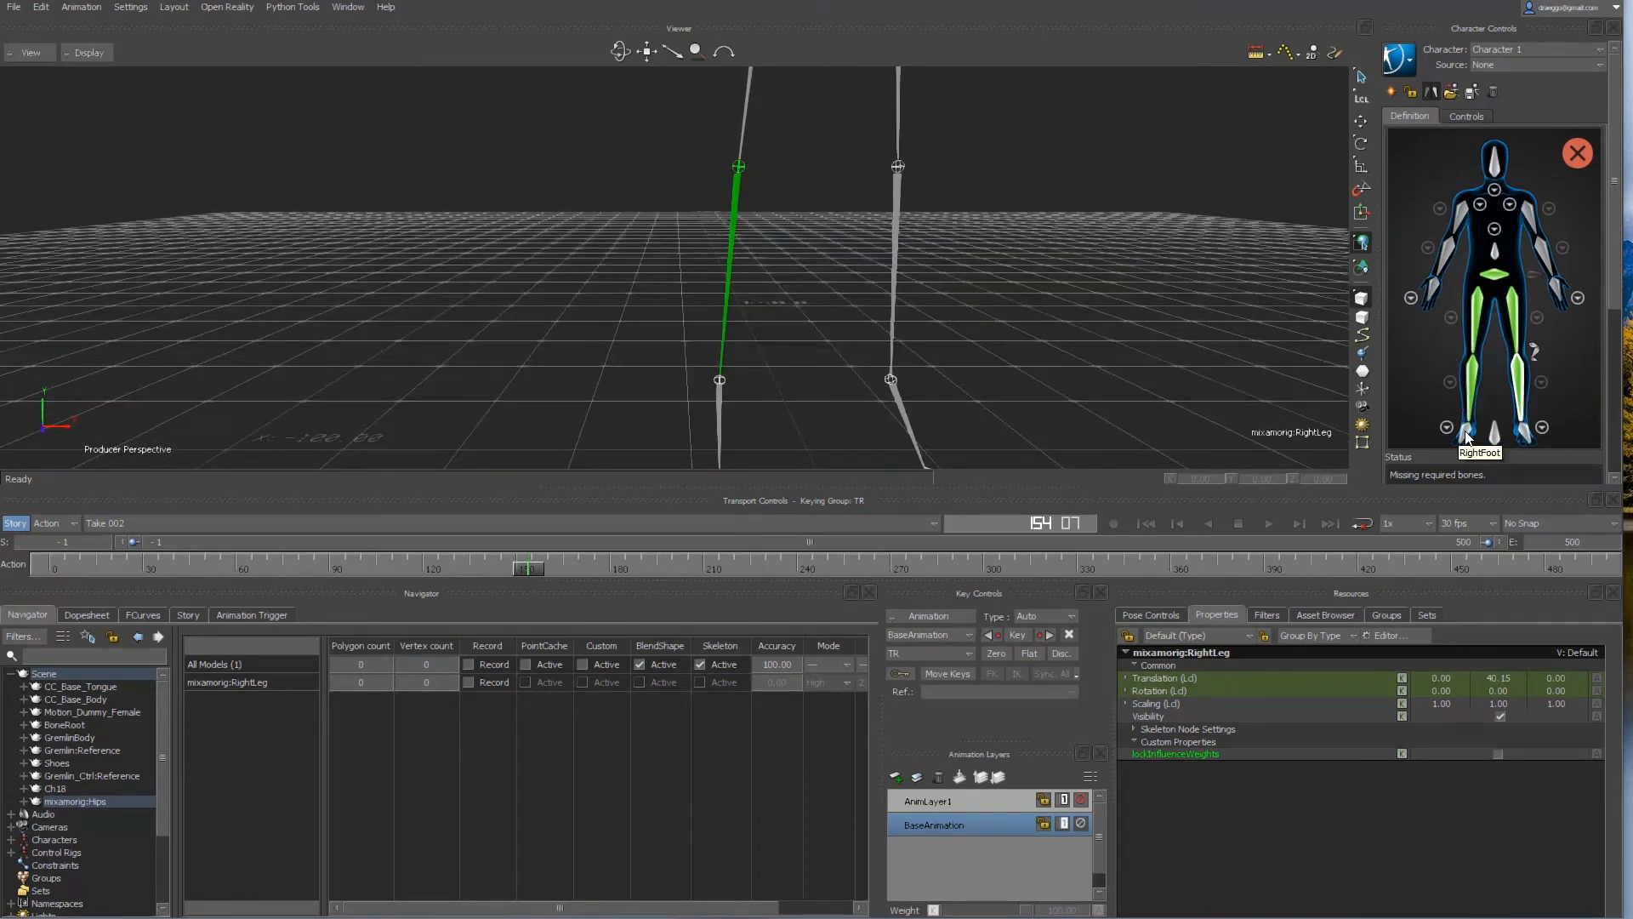
{"action": "left_click", "coordinate": [716, 400]}
{"action": "left_click", "coordinate": [720, 410]}
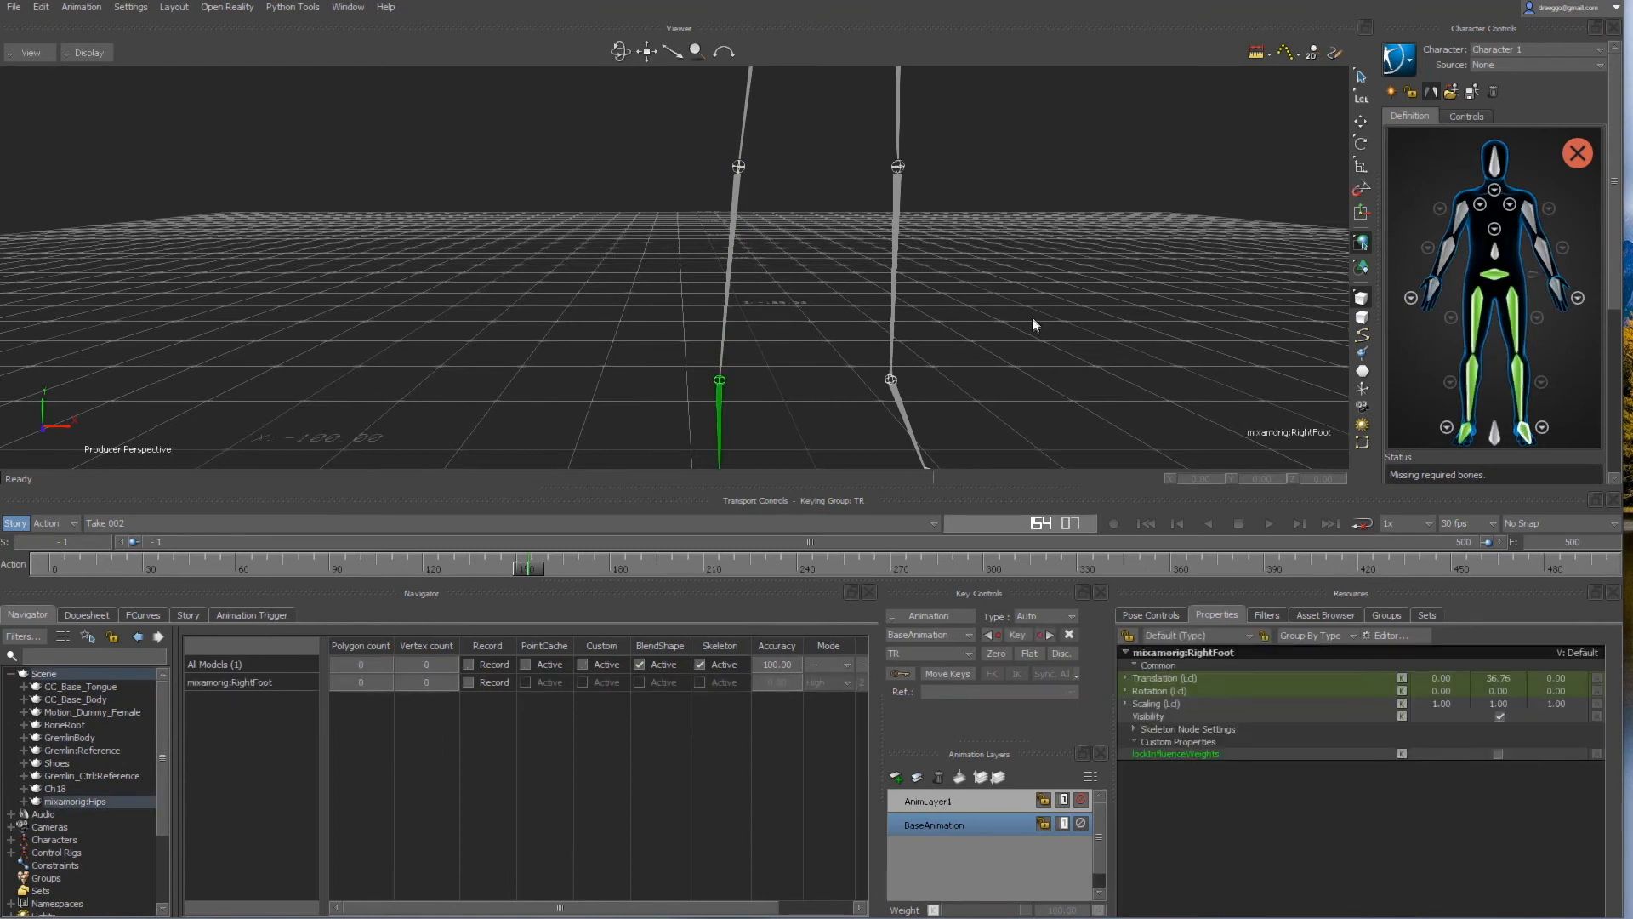
Assign the mixamorig:Spine bone to the Spine slot of the Character 1 definition.
{"action": "left_click_drag", "start_coordinate": [1032, 318], "coordinate": [1048, 353], "text": "shift"}
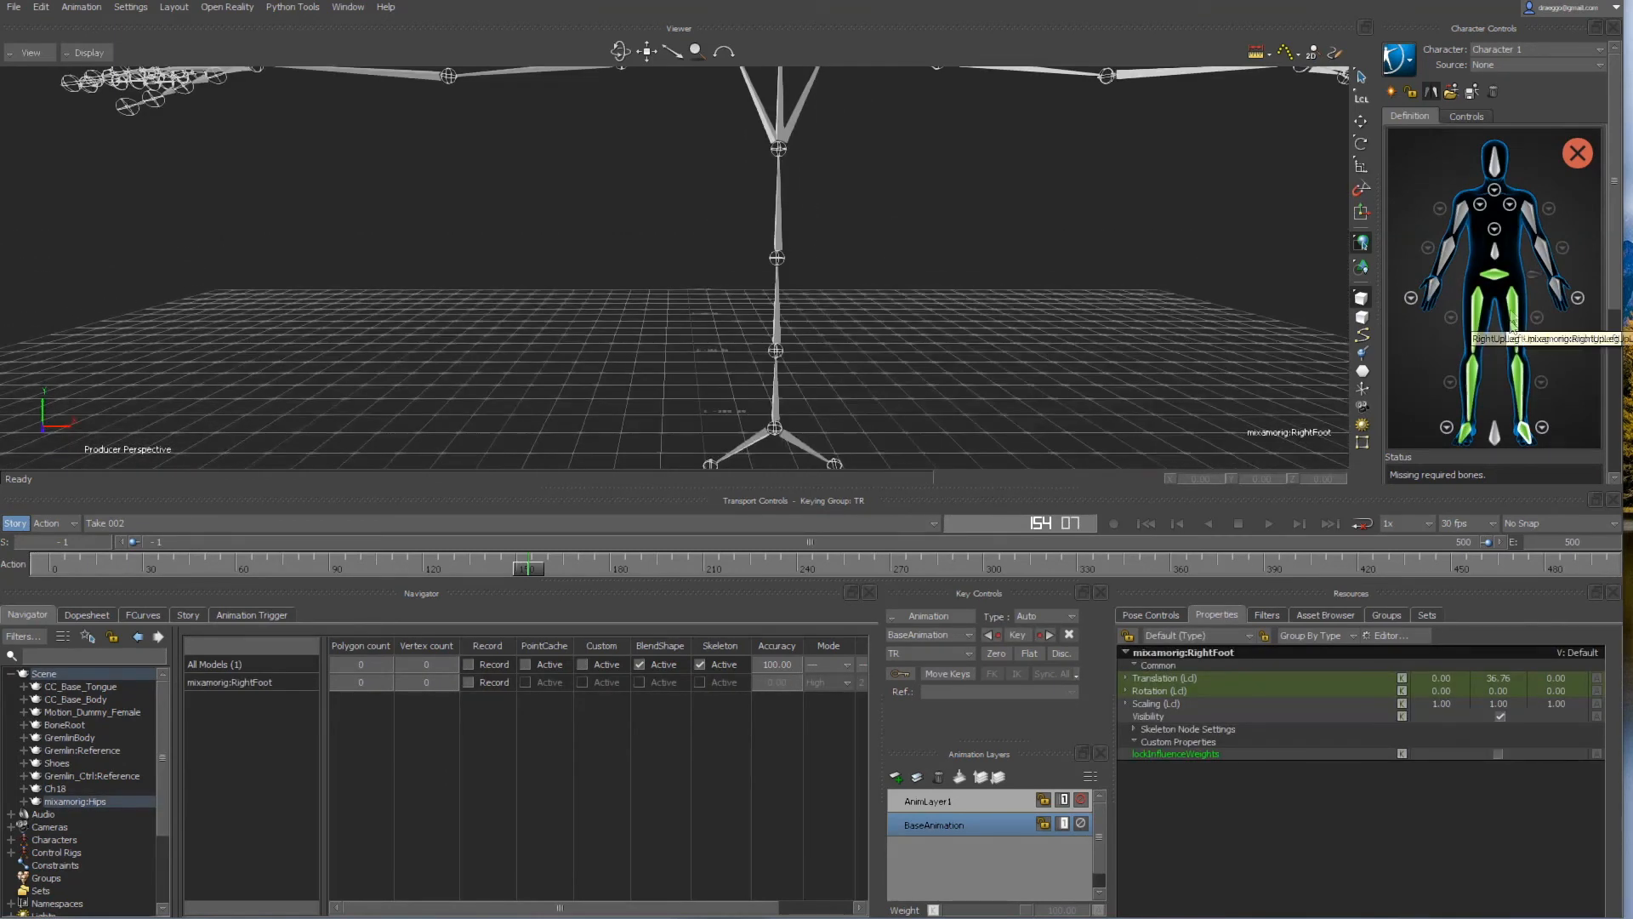
{"action": "left_click", "coordinate": [1494, 255]}
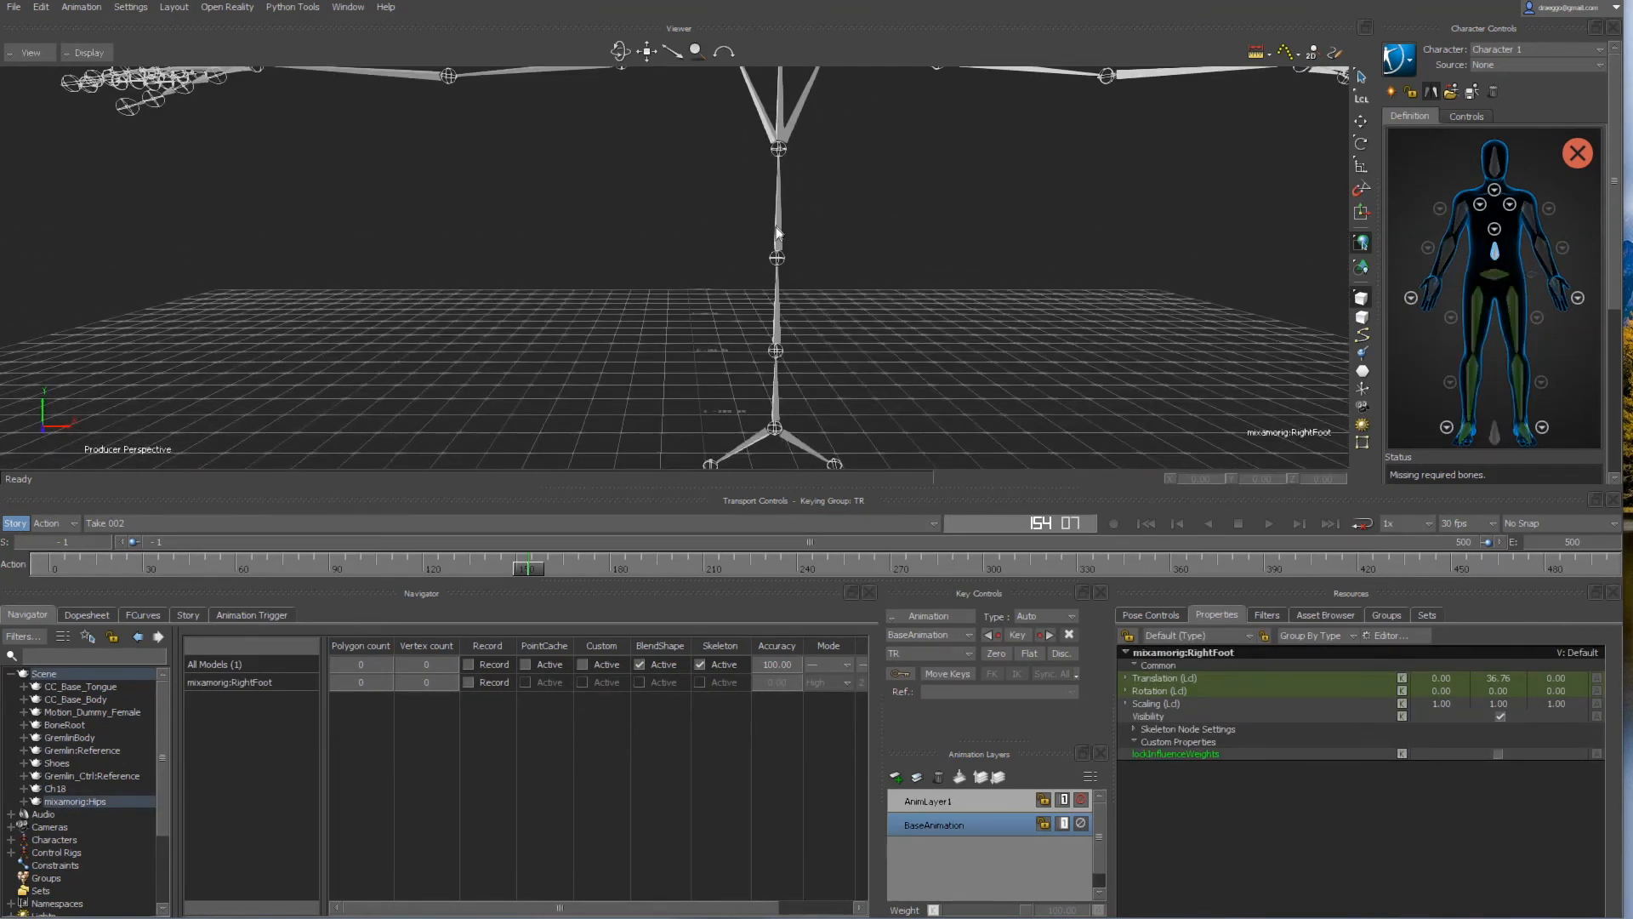
{"action": "left_click", "coordinate": [778, 323]}
{"action": "left_click_drag", "start_coordinate": [1033, 324], "coordinate": [1013, 402], "text": "shift"}
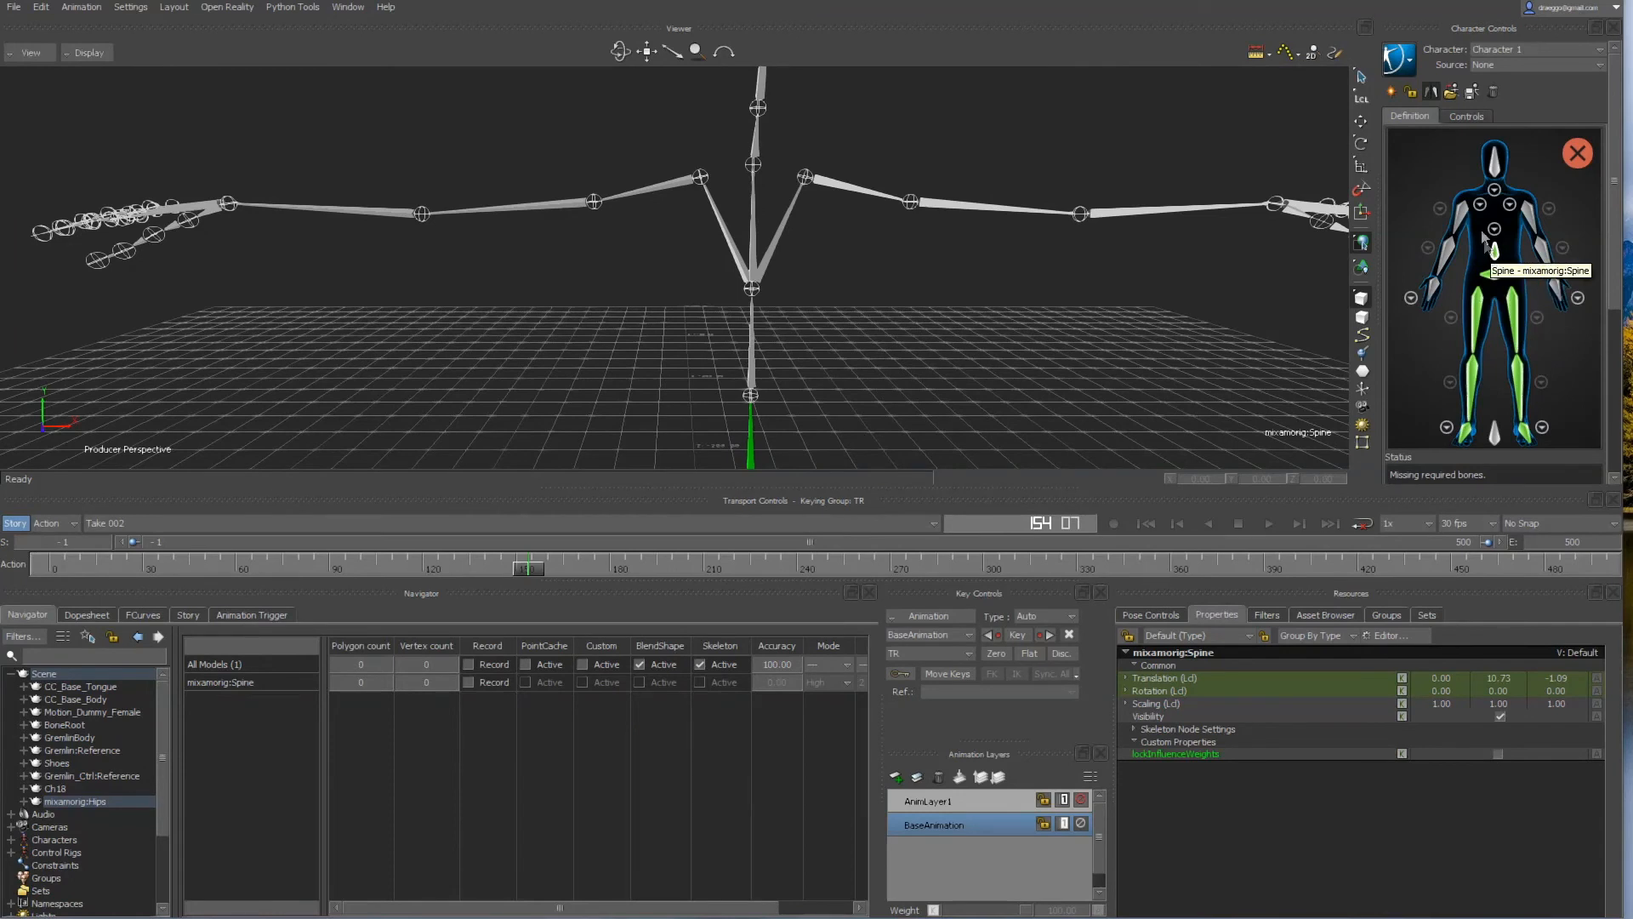
Assign mixamorig:RightArm, RightForeArm and RightHand to the matching right-arm slots of the Character 1 definition.
{"action": "left_click", "coordinate": [1465, 208]}
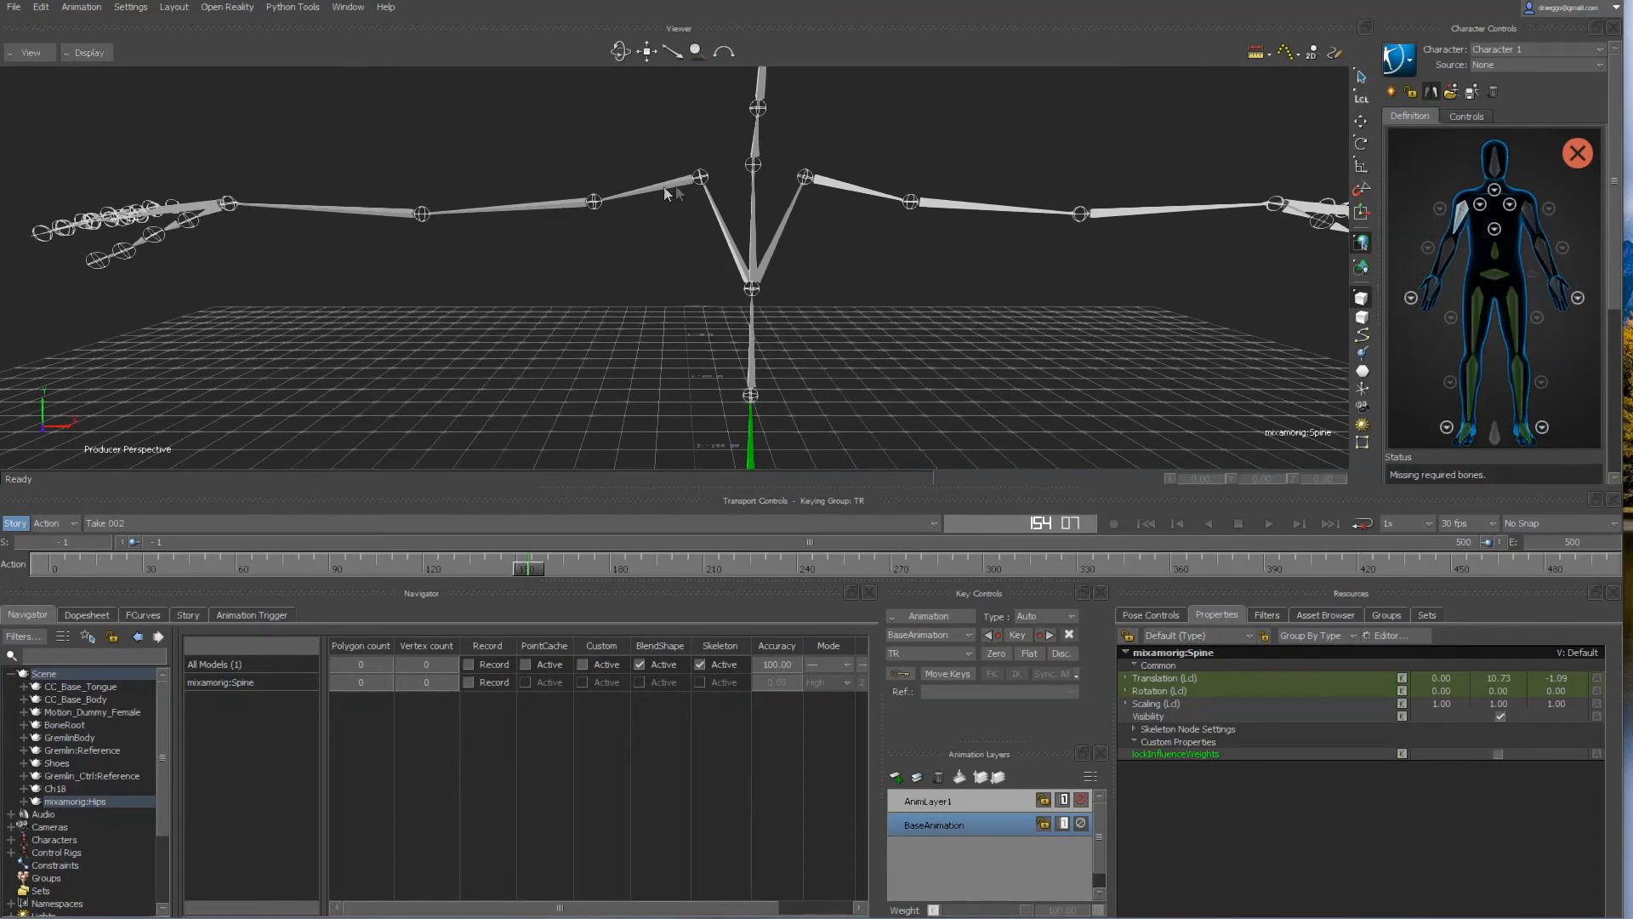
{"action": "left_click", "coordinate": [551, 203]}
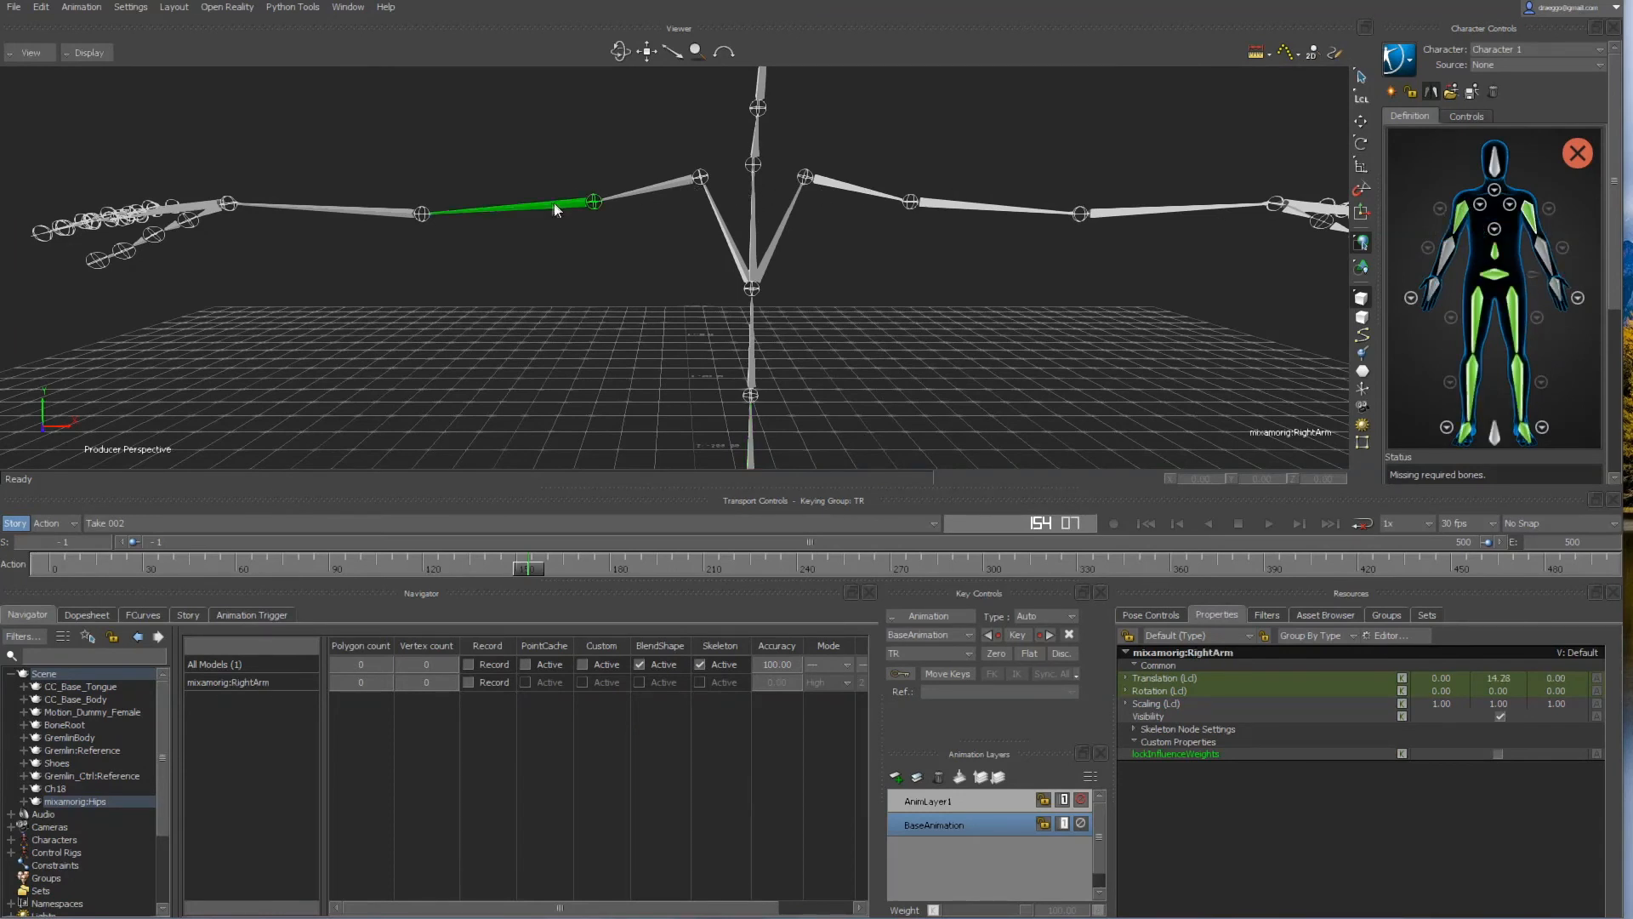
{"action": "left_click", "coordinate": [1446, 255]}
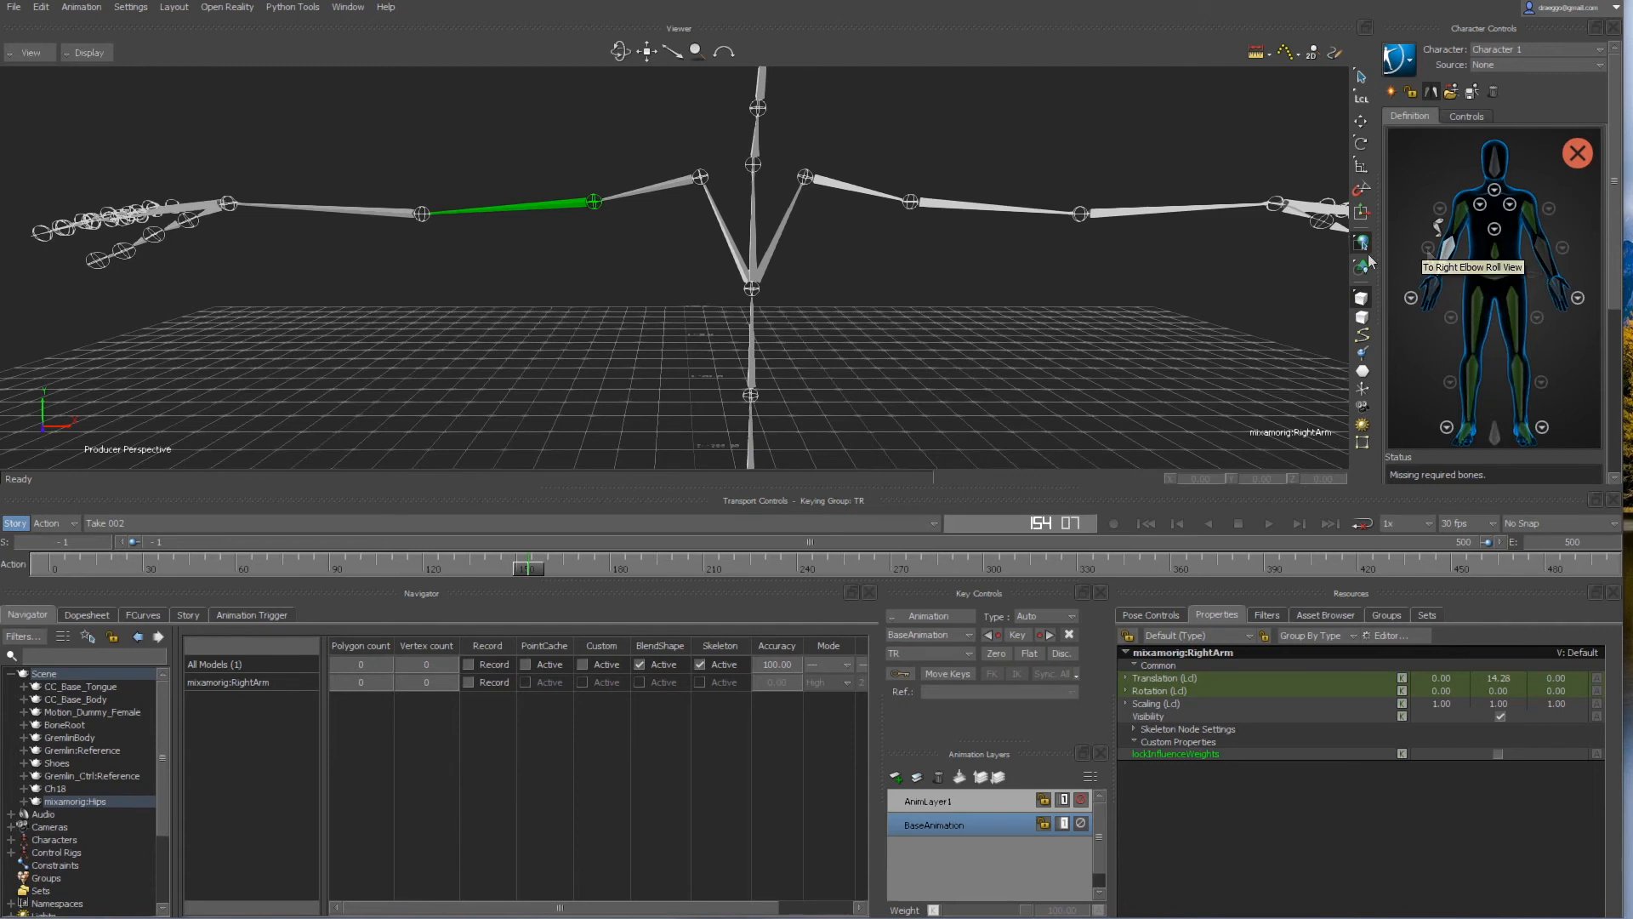
{"action": "left_click", "coordinate": [400, 211]}
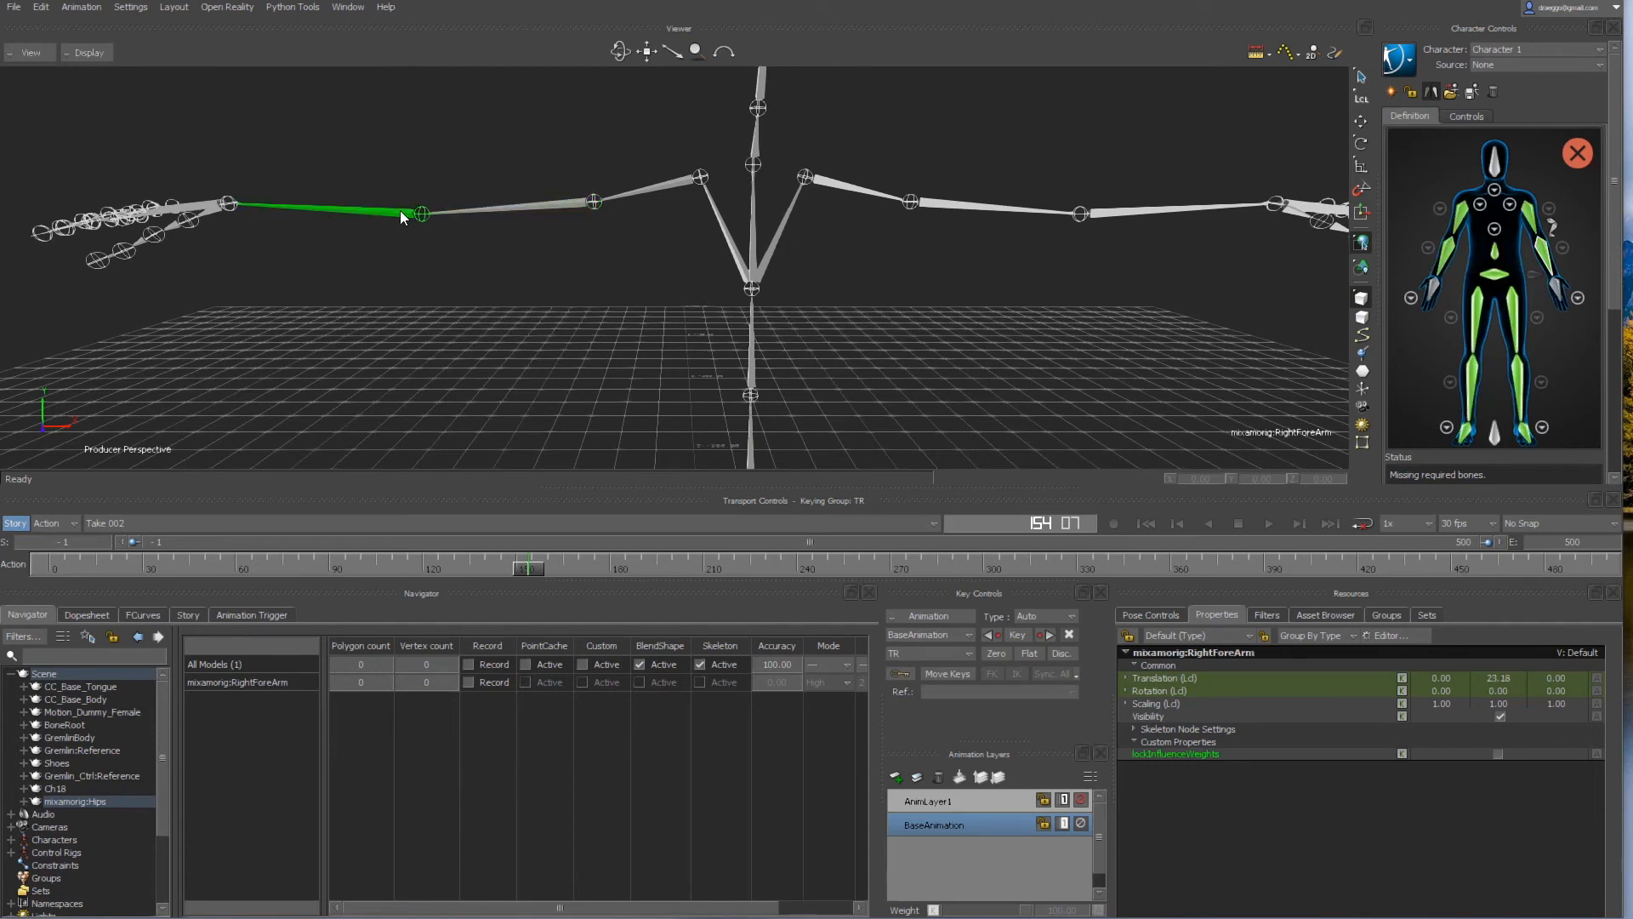
{"action": "left_click", "coordinate": [1432, 289]}
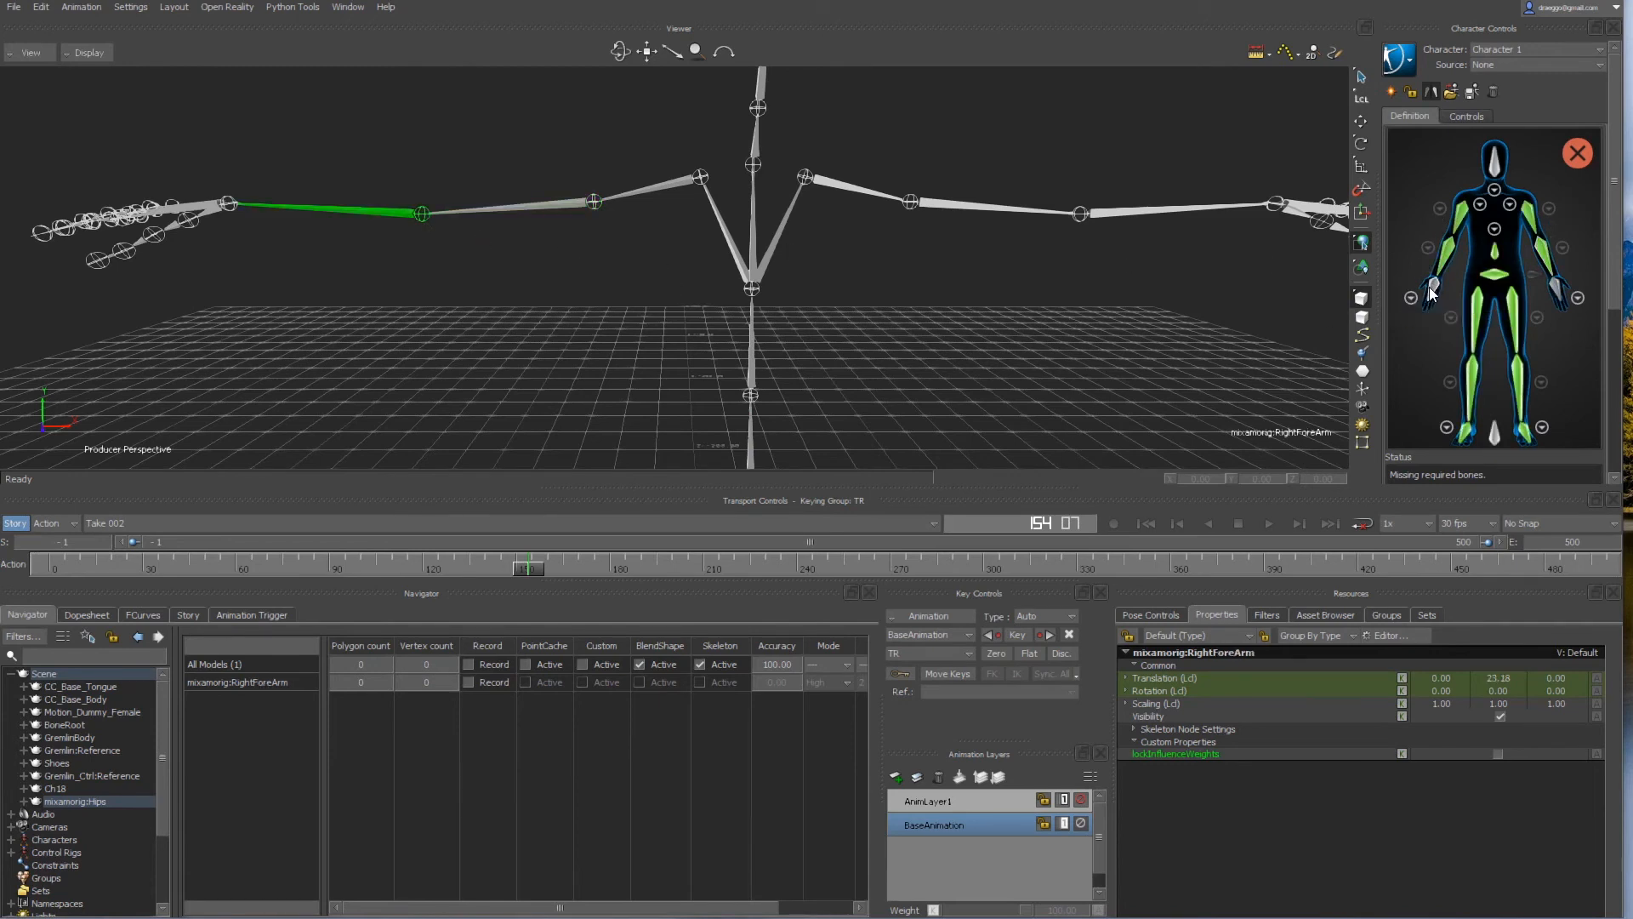
{"action": "left_click", "coordinate": [202, 209]}
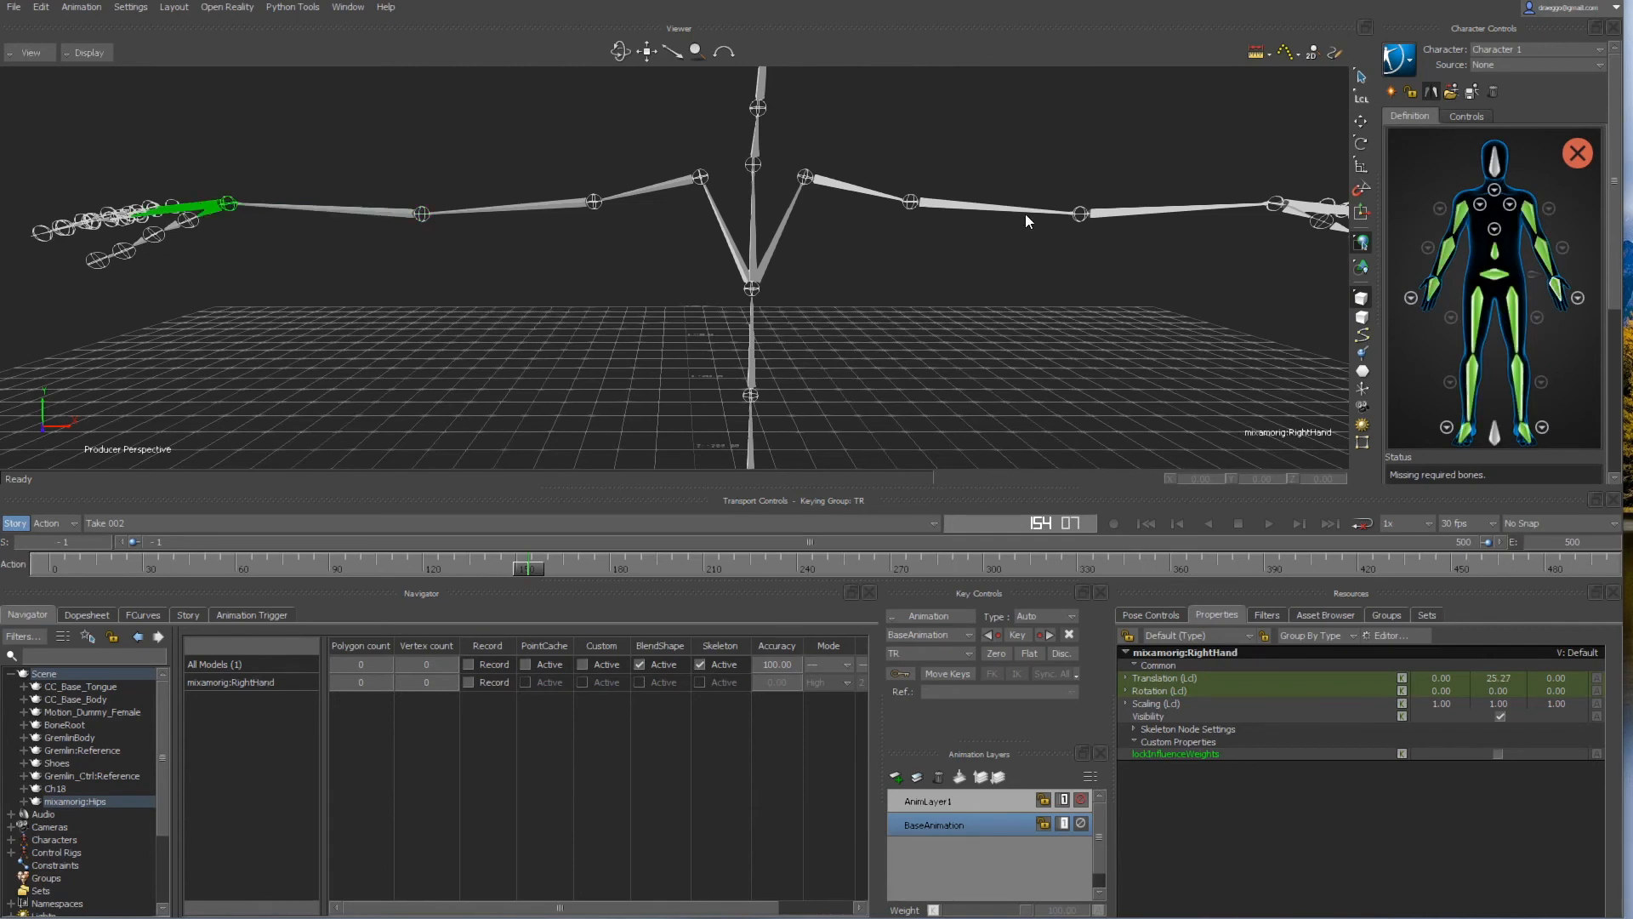
Assign the mixamorig:Head bone to the Head slot of the Character 1 definition.
{"action": "left_click_drag", "start_coordinate": [998, 227], "coordinate": [944, 403], "text": "shift"}
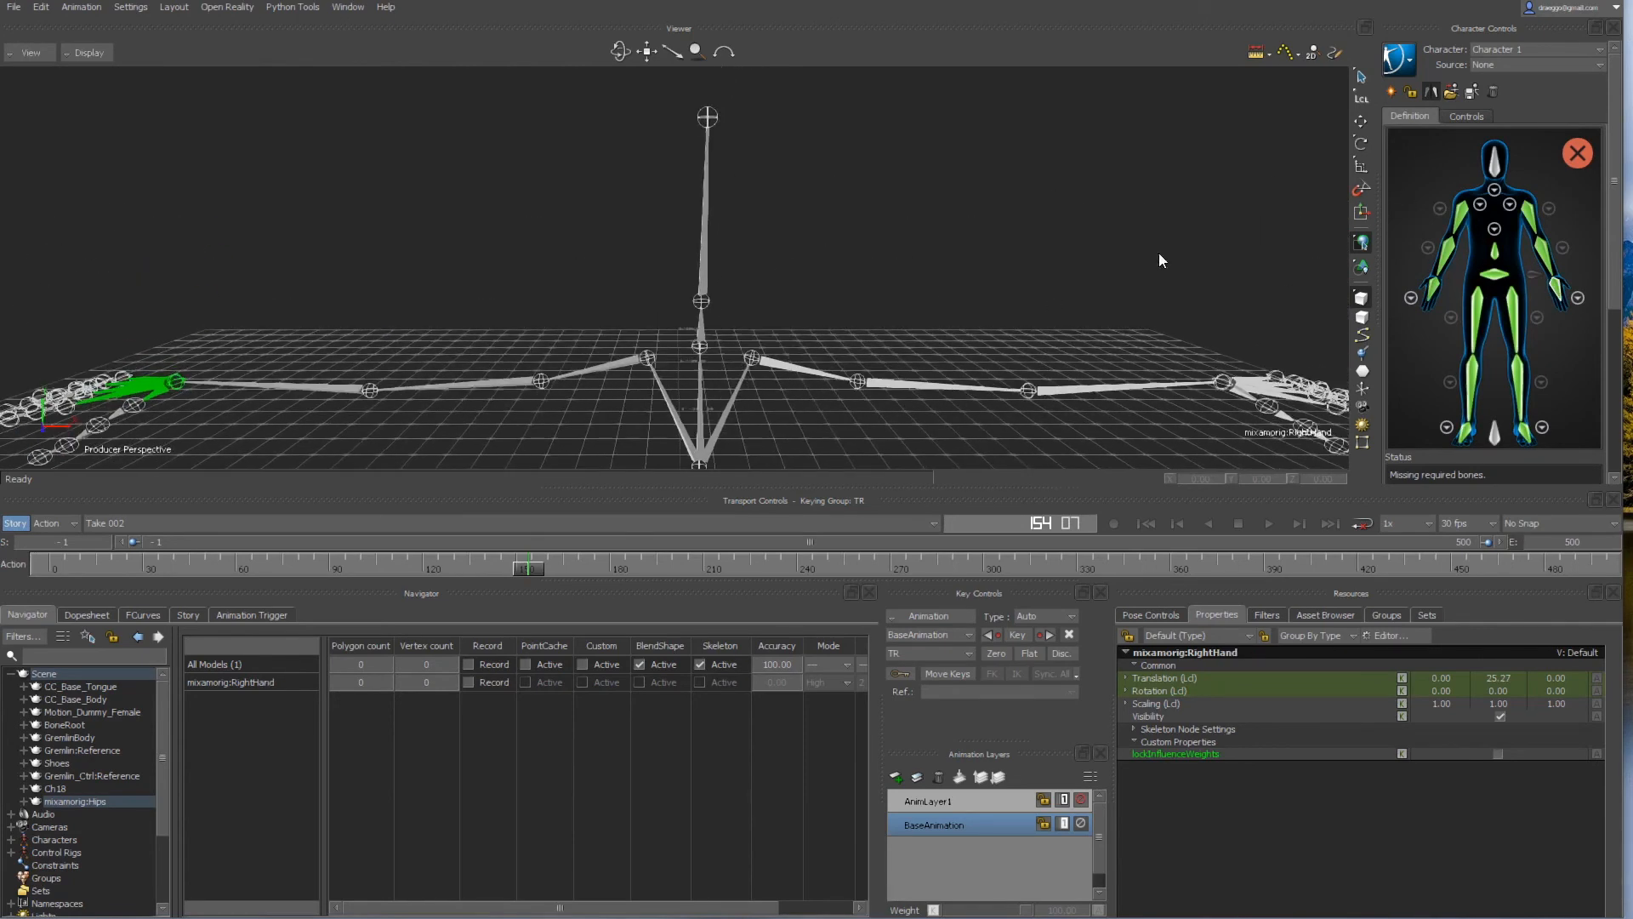
{"action": "left_click", "coordinate": [1496, 163]}
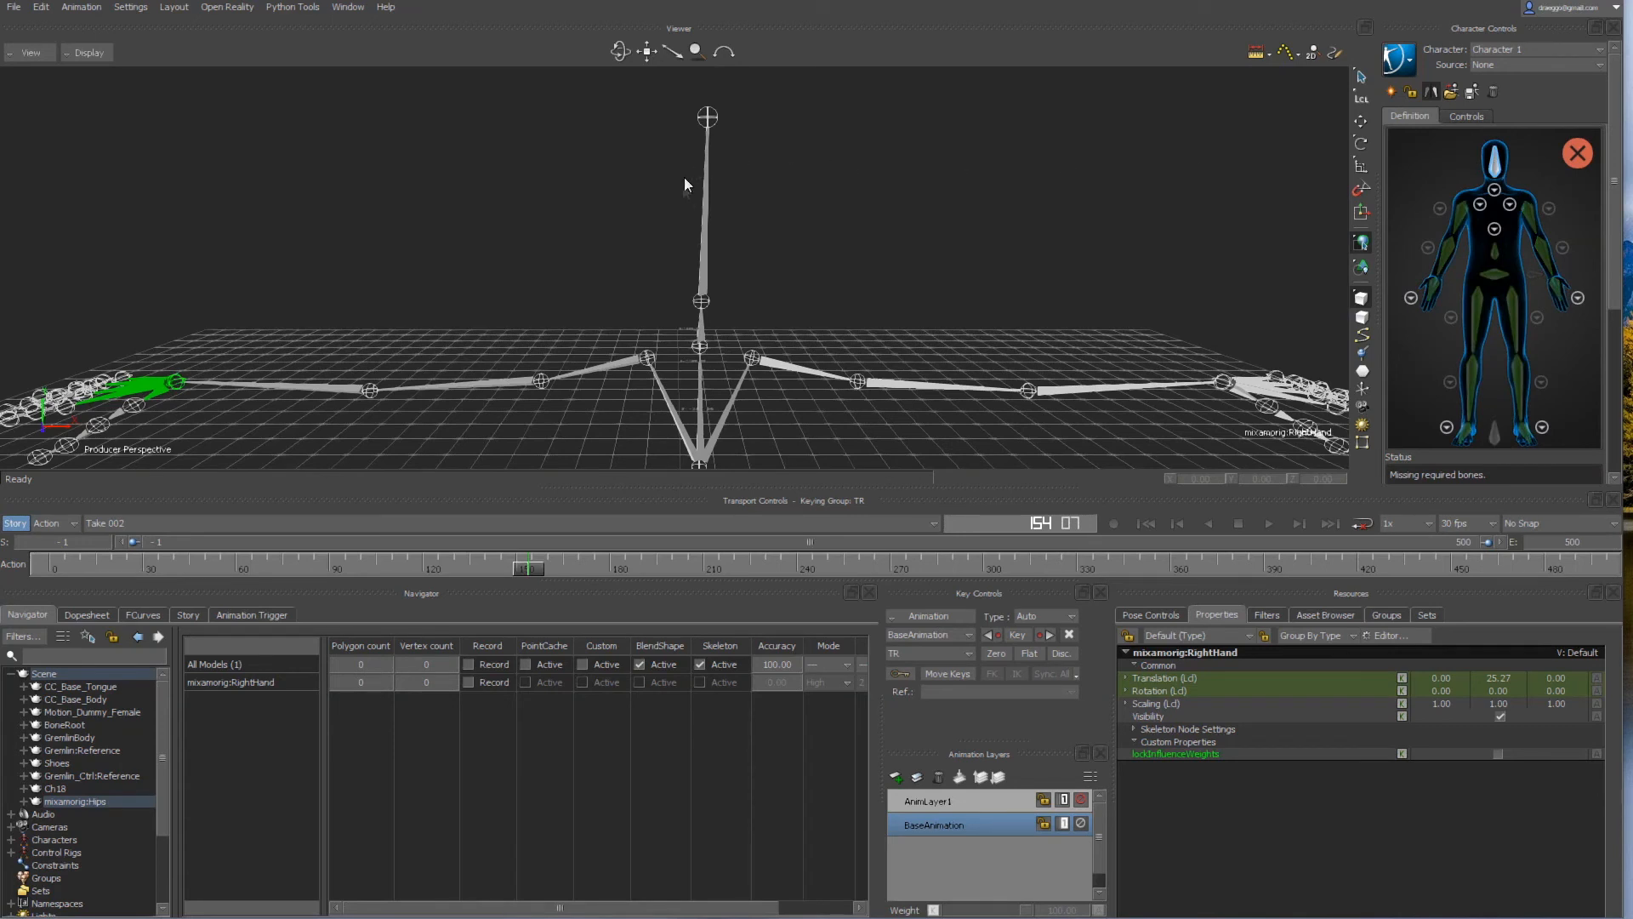
{"action": "left_click", "coordinate": [706, 227]}
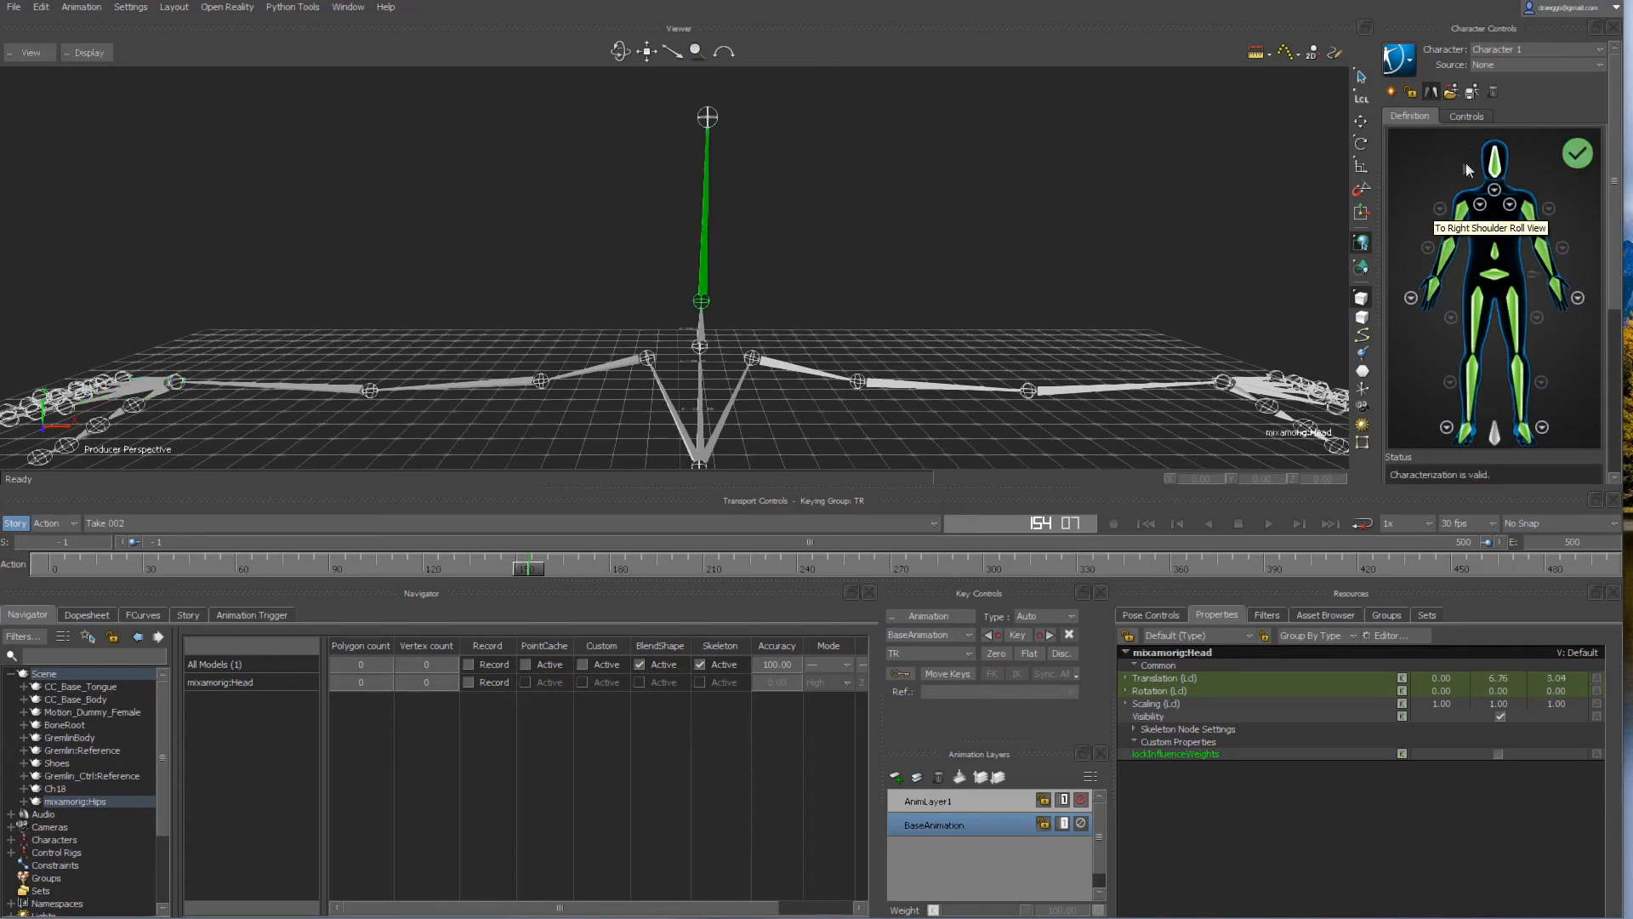
Lock the Character 1 definition and characterize it as a biped.
{"action": "left_click", "coordinate": [1411, 91]}
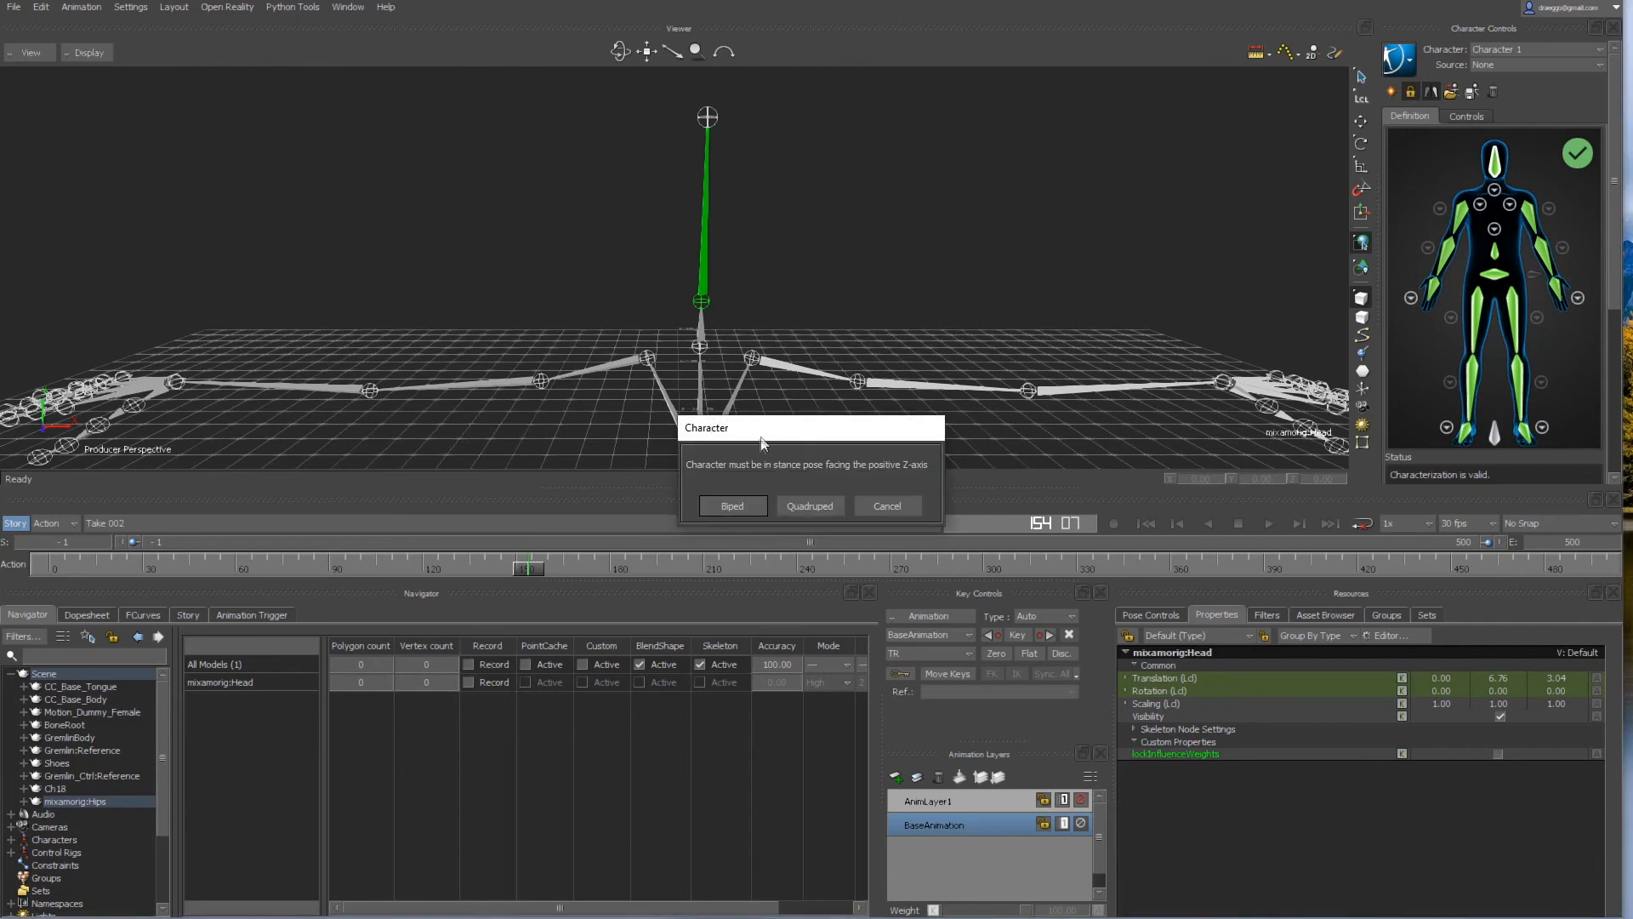
{"action": "left_click", "coordinate": [731, 505]}
Turn on the Ch18 mesh's visibility and select Motion_Dummy_Female in the scene hierarchy.
{"action": "scroll", "coordinate": [772, 378], "scroll_direction": "down", "scroll_amount": 5}
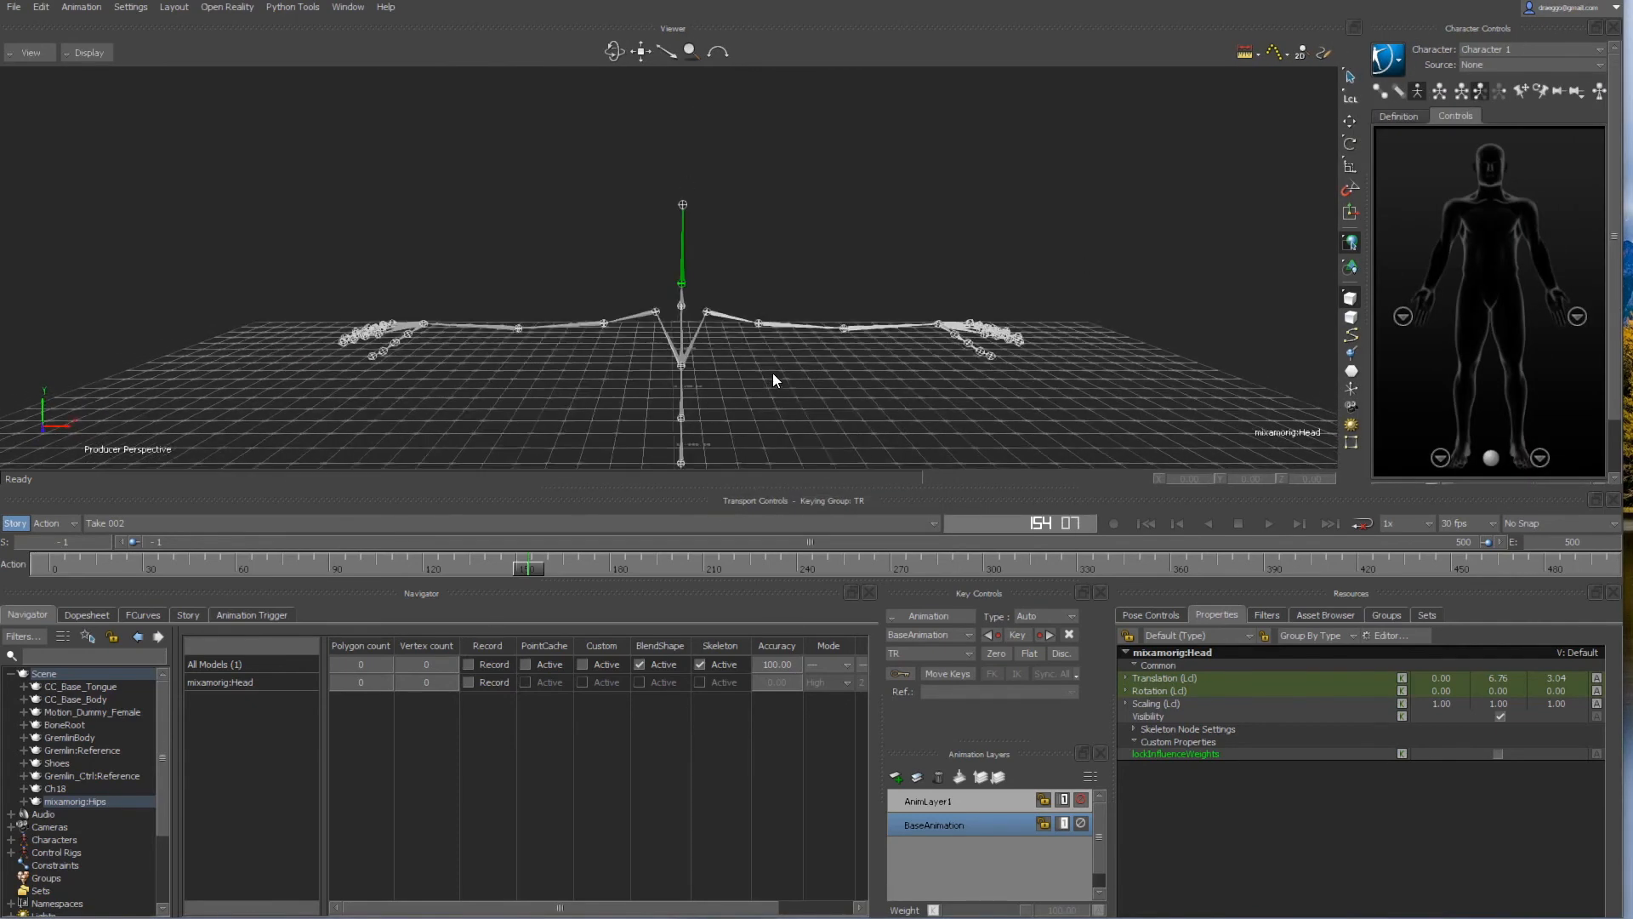
{"action": "left_click_drag", "start_coordinate": [757, 375], "coordinate": [782, 279], "text": "shift"}
{"action": "scroll", "coordinate": [788, 281], "scroll_direction": "down", "scroll_amount": 3}
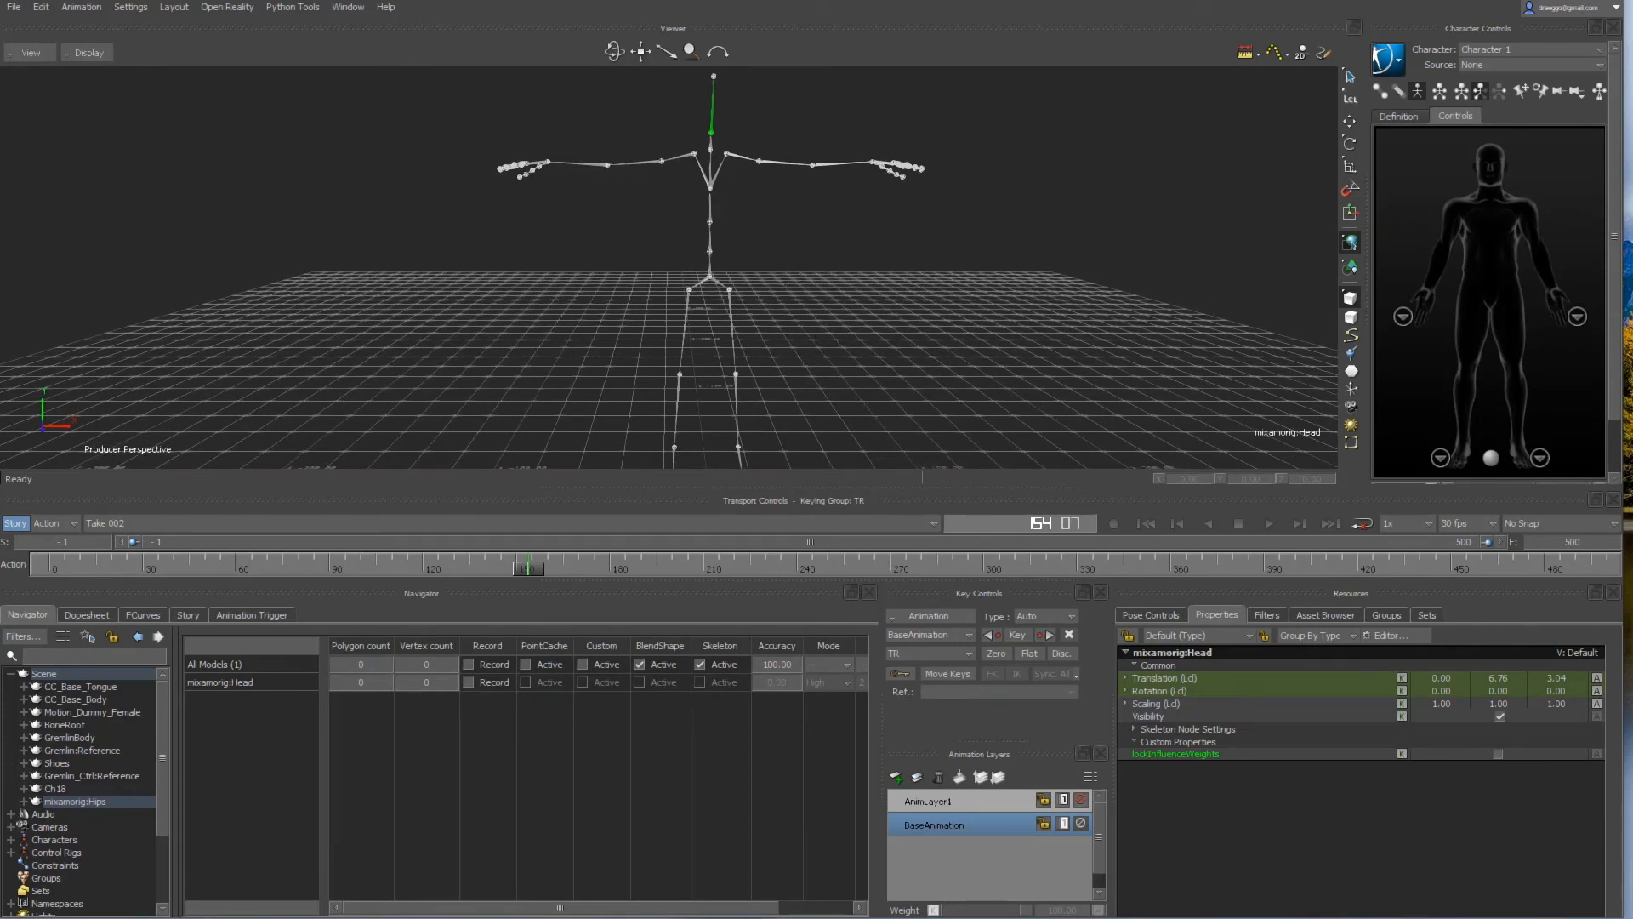
{"action": "left_click", "coordinate": [56, 788]}
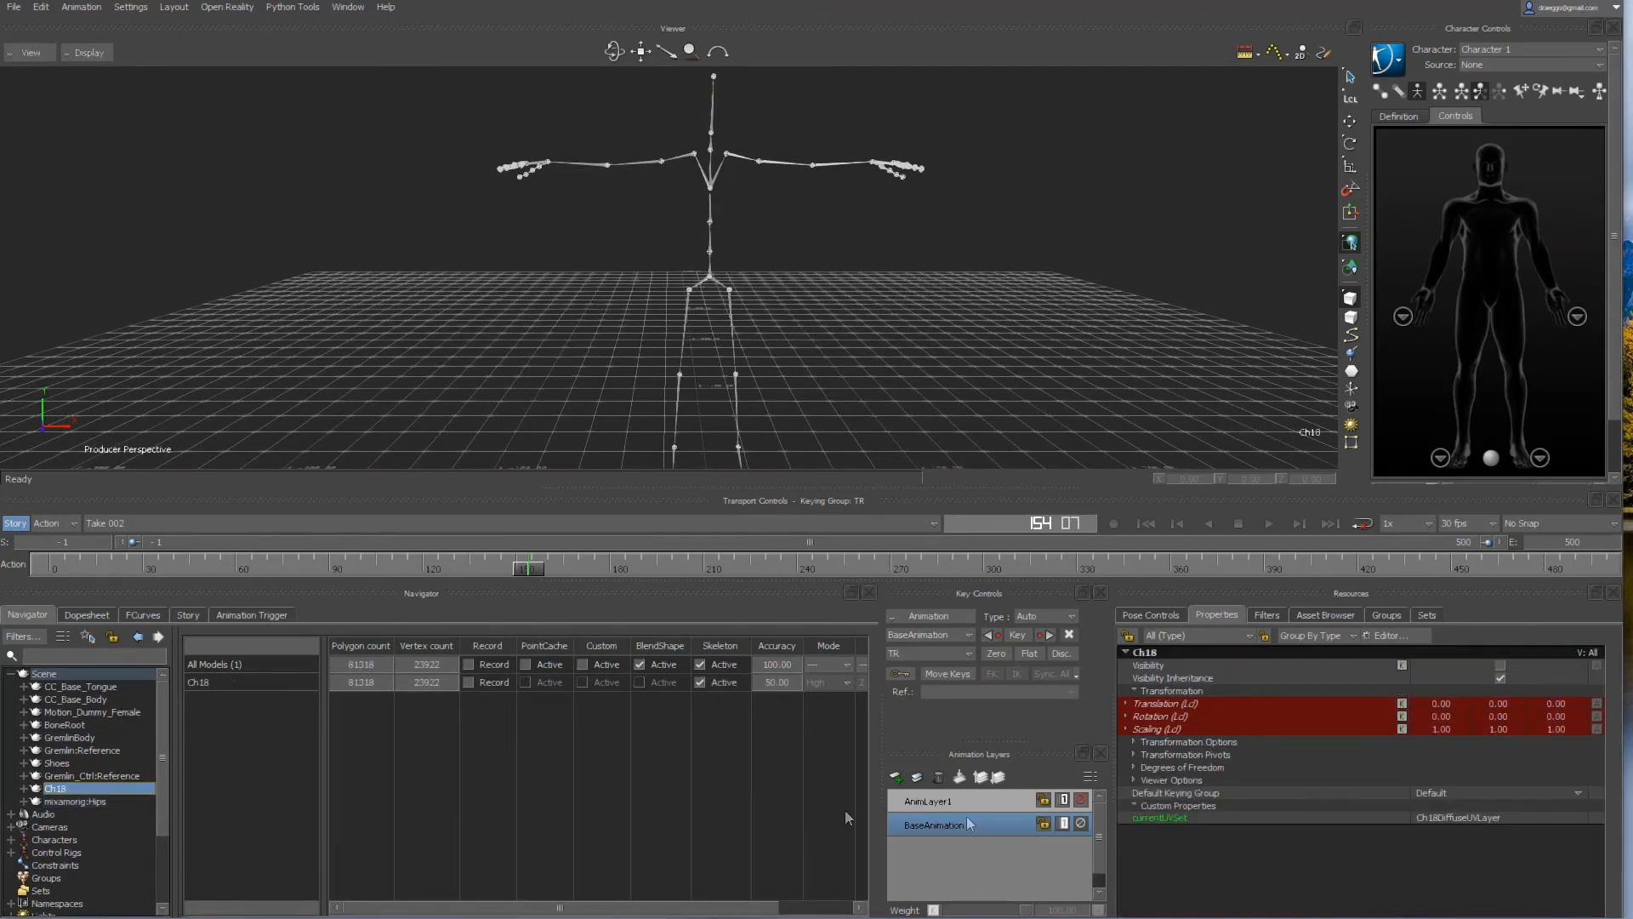
{"action": "left_click", "coordinate": [1501, 669]}
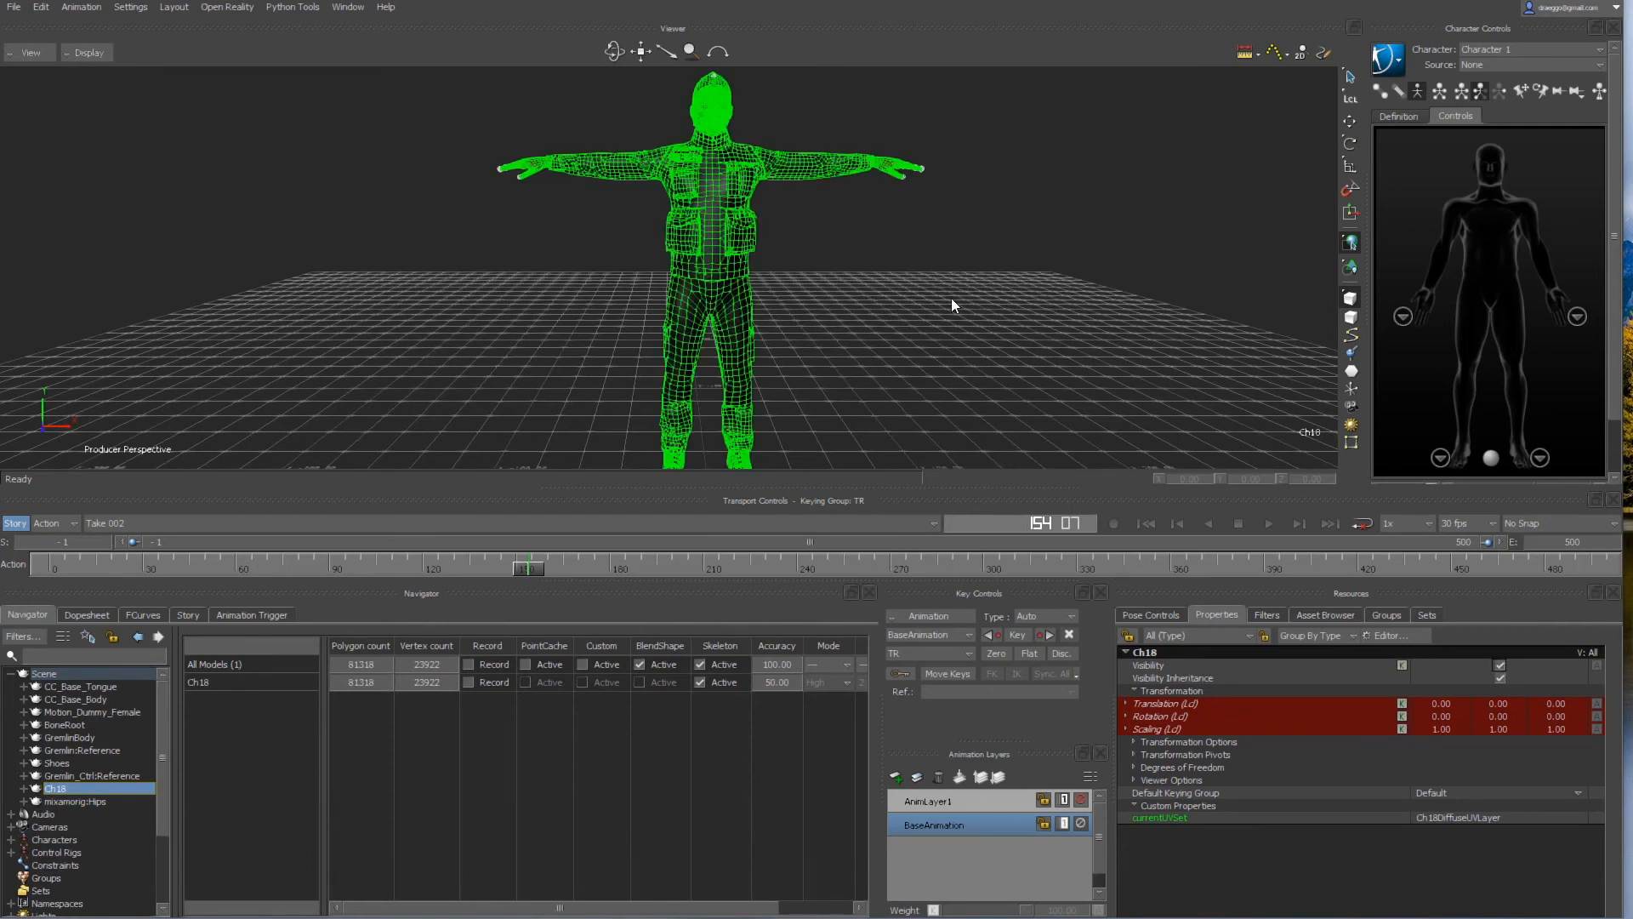
{"action": "left_click", "coordinate": [61, 711]}
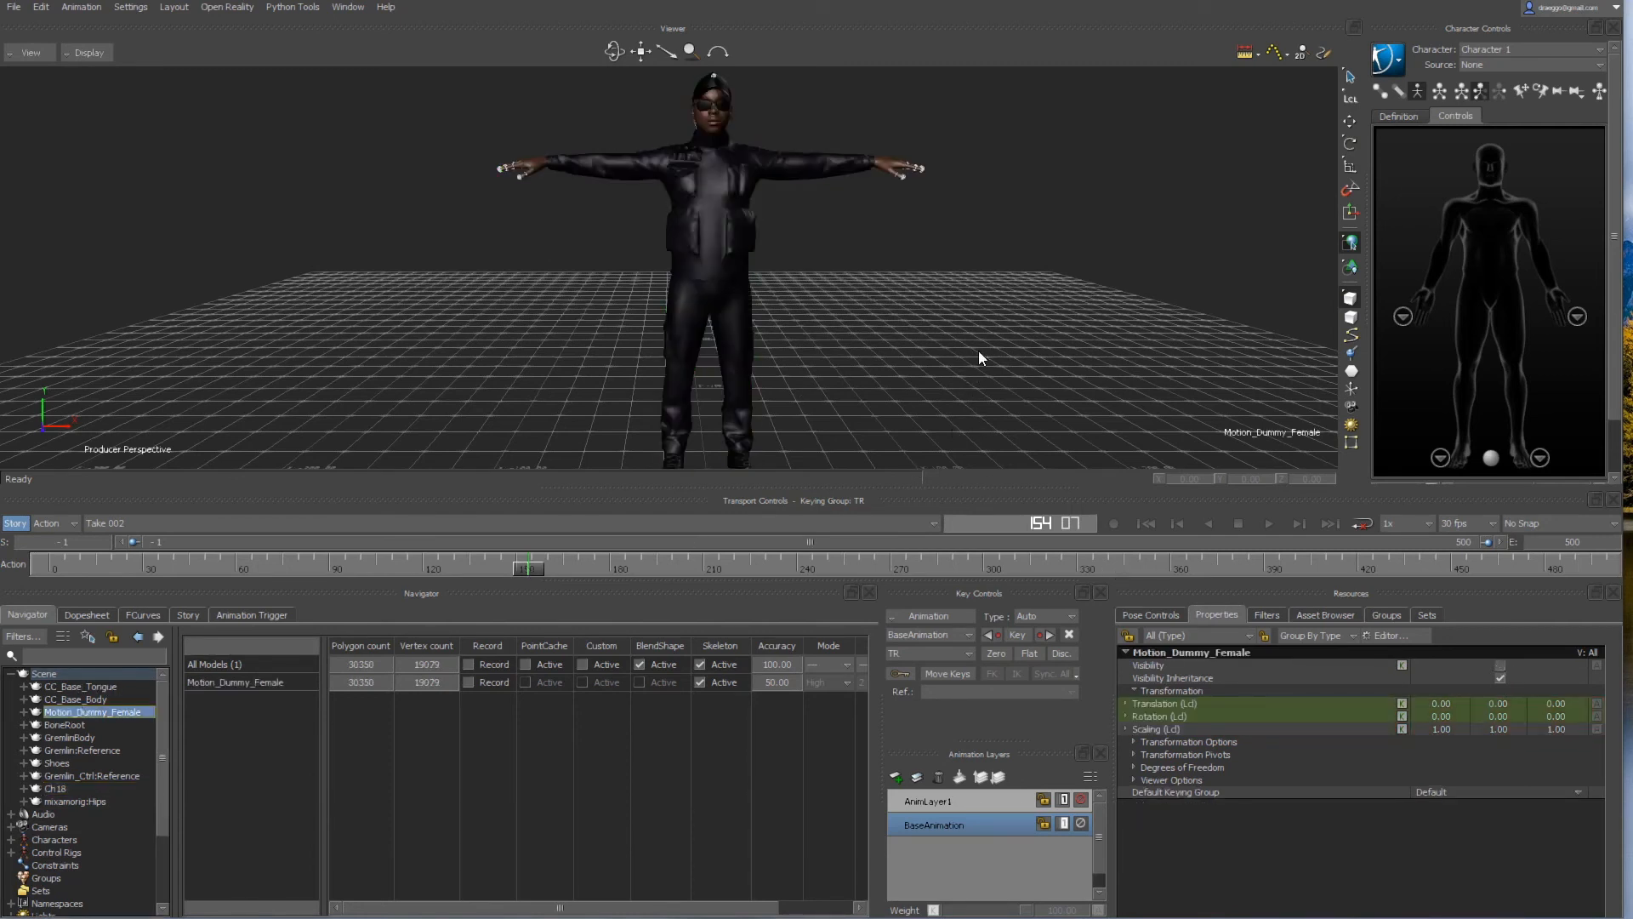
Set Gremlin as the motion source for Character 1.
{"action": "left_click", "coordinate": [1498, 49]}
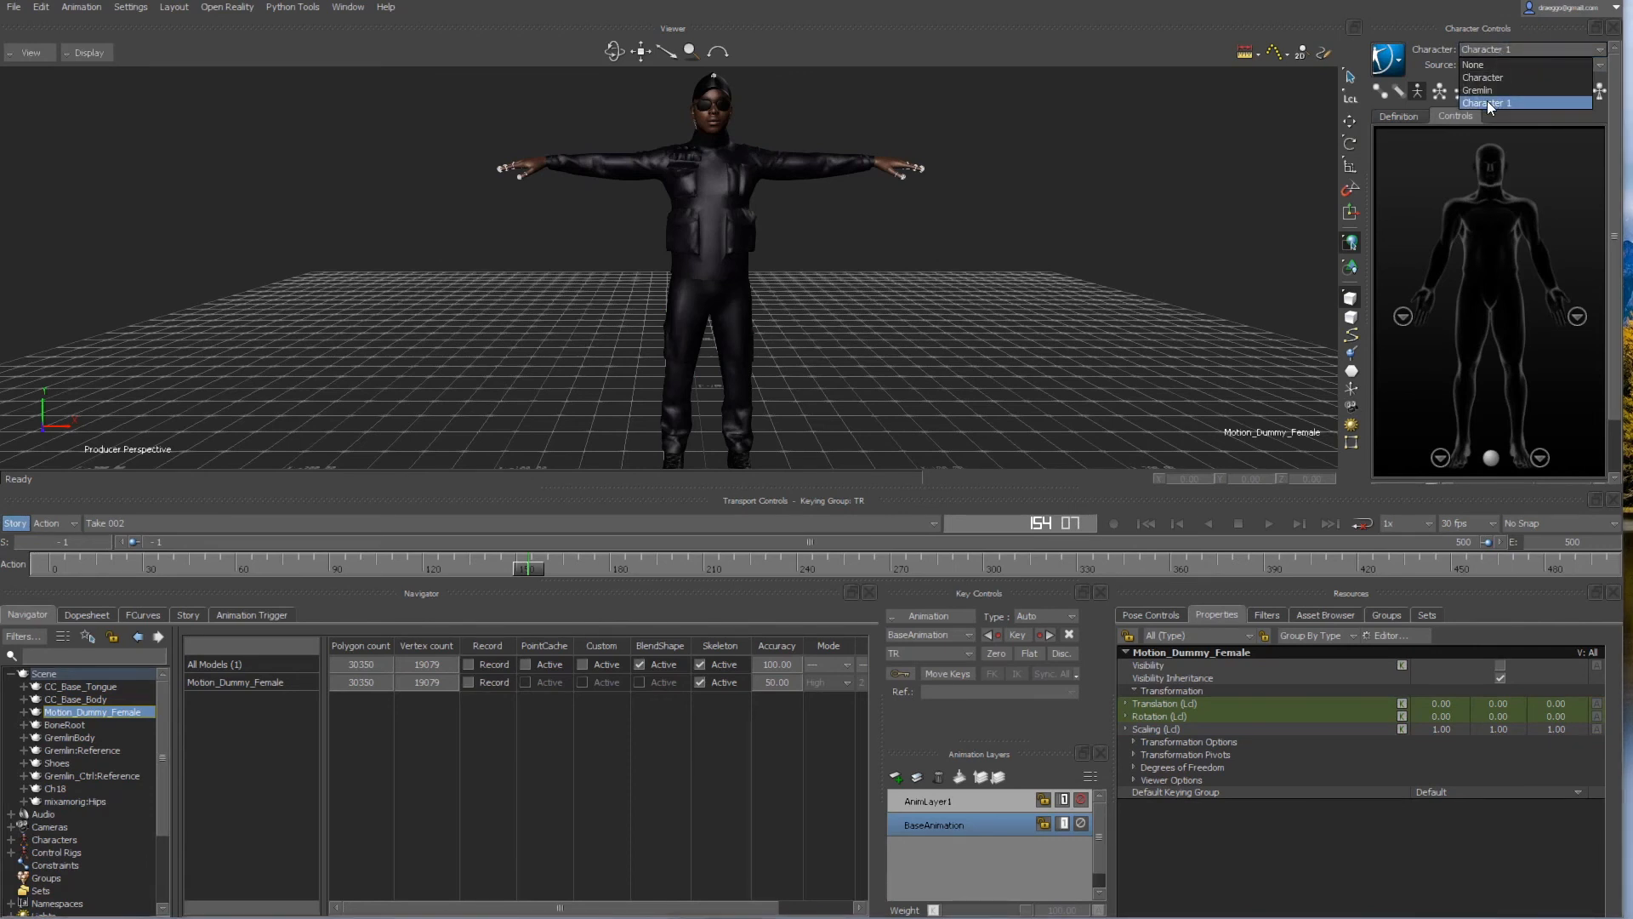
{"action": "left_click", "coordinate": [1487, 100]}
{"action": "left_click", "coordinate": [1509, 68]}
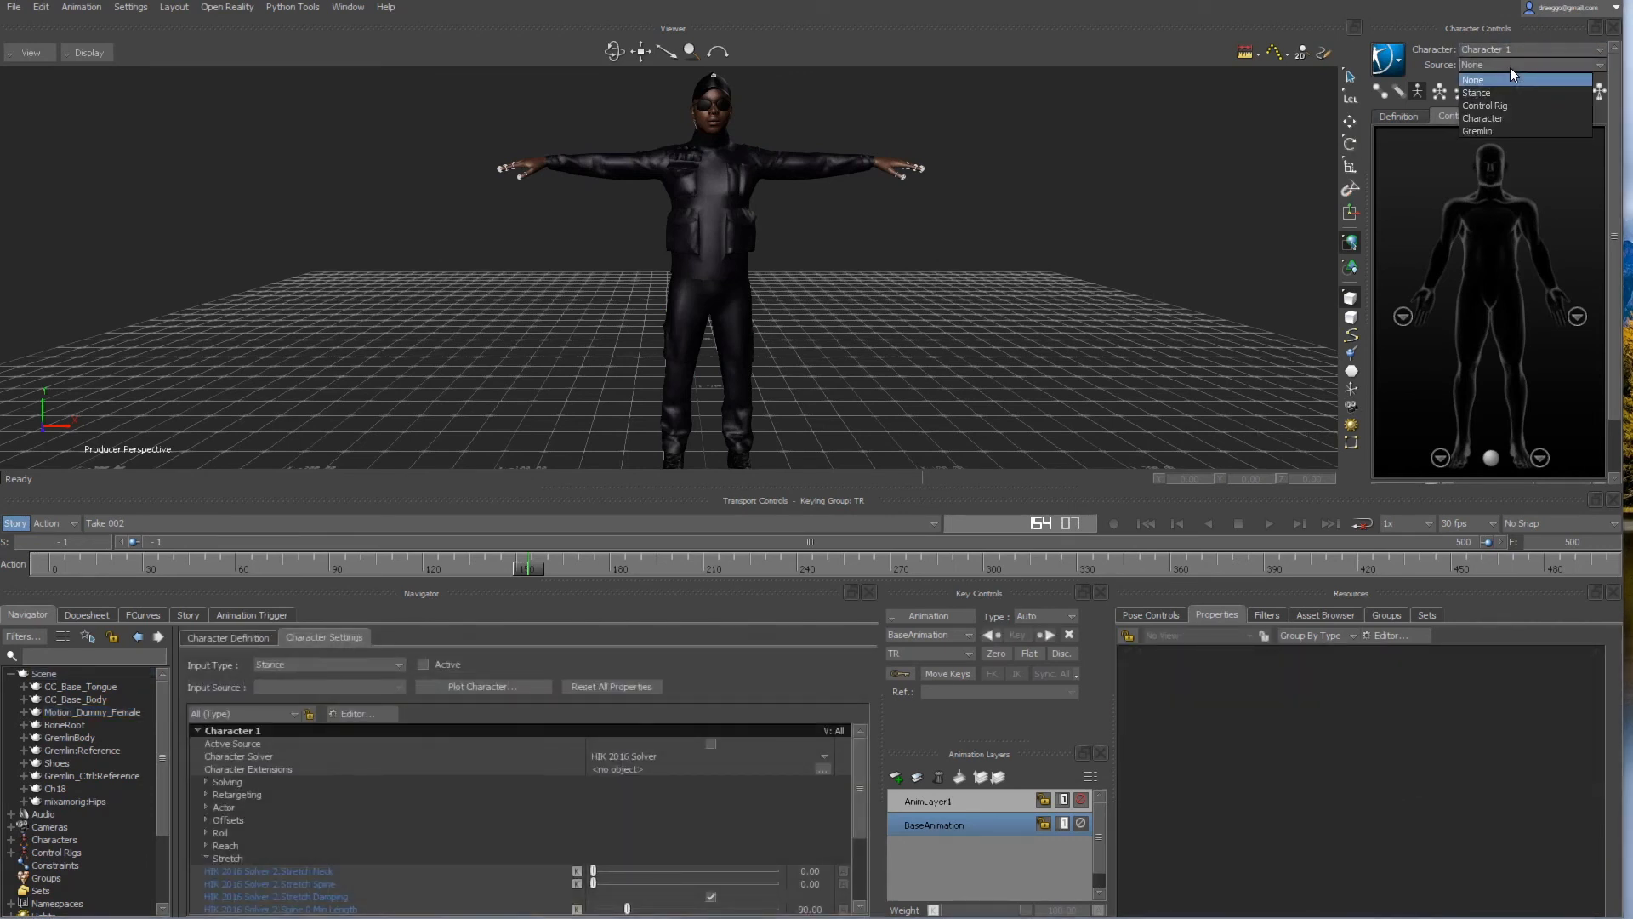
{"action": "left_click", "coordinate": [1472, 130]}
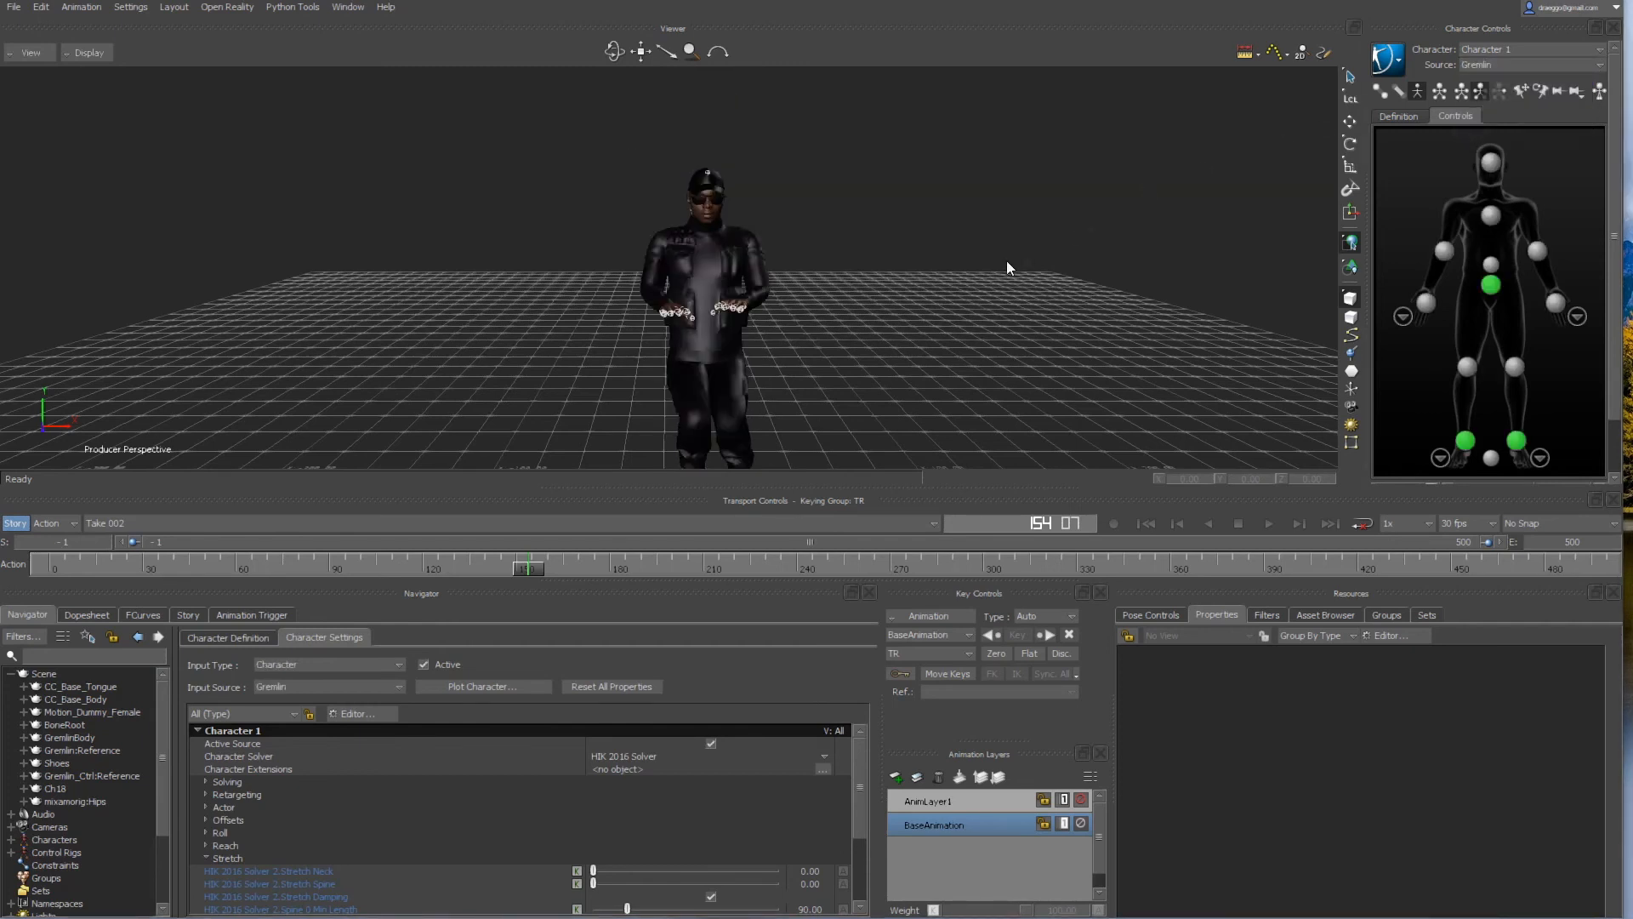
Scrub the timeline between about frames 154 and 211 to examine the motion retargeted onto the Mixamo character.
{"action": "left_click_drag", "start_coordinate": [988, 235], "coordinate": [895, 329], "text": "shift"}
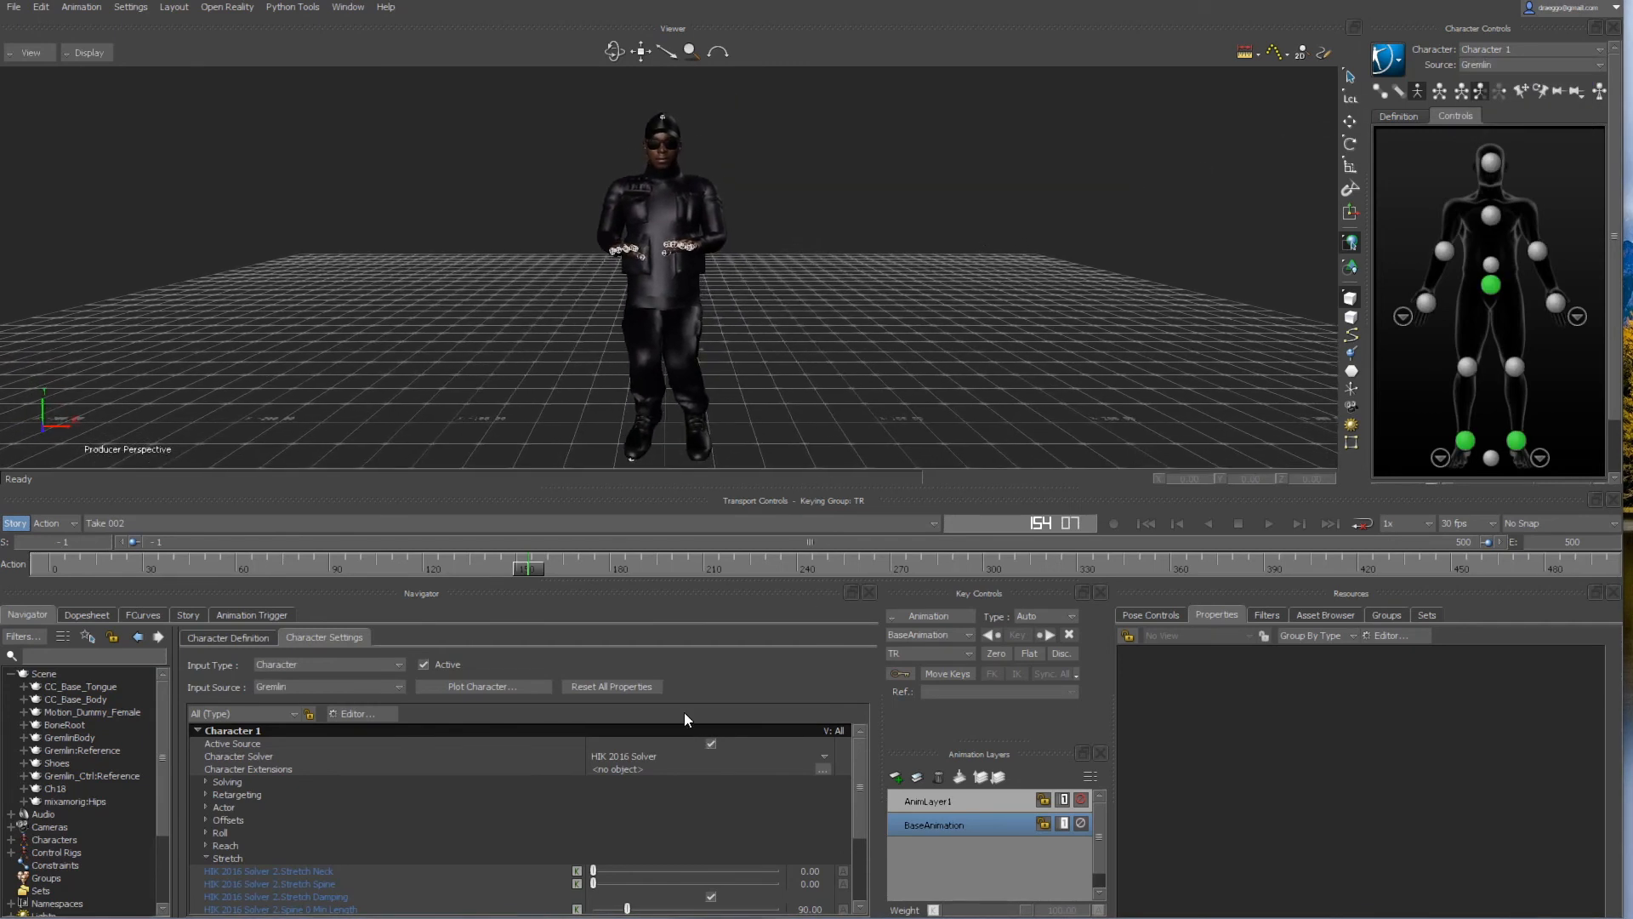
{"action": "left_click_drag", "start_coordinate": [532, 564], "coordinate": [671, 565]}
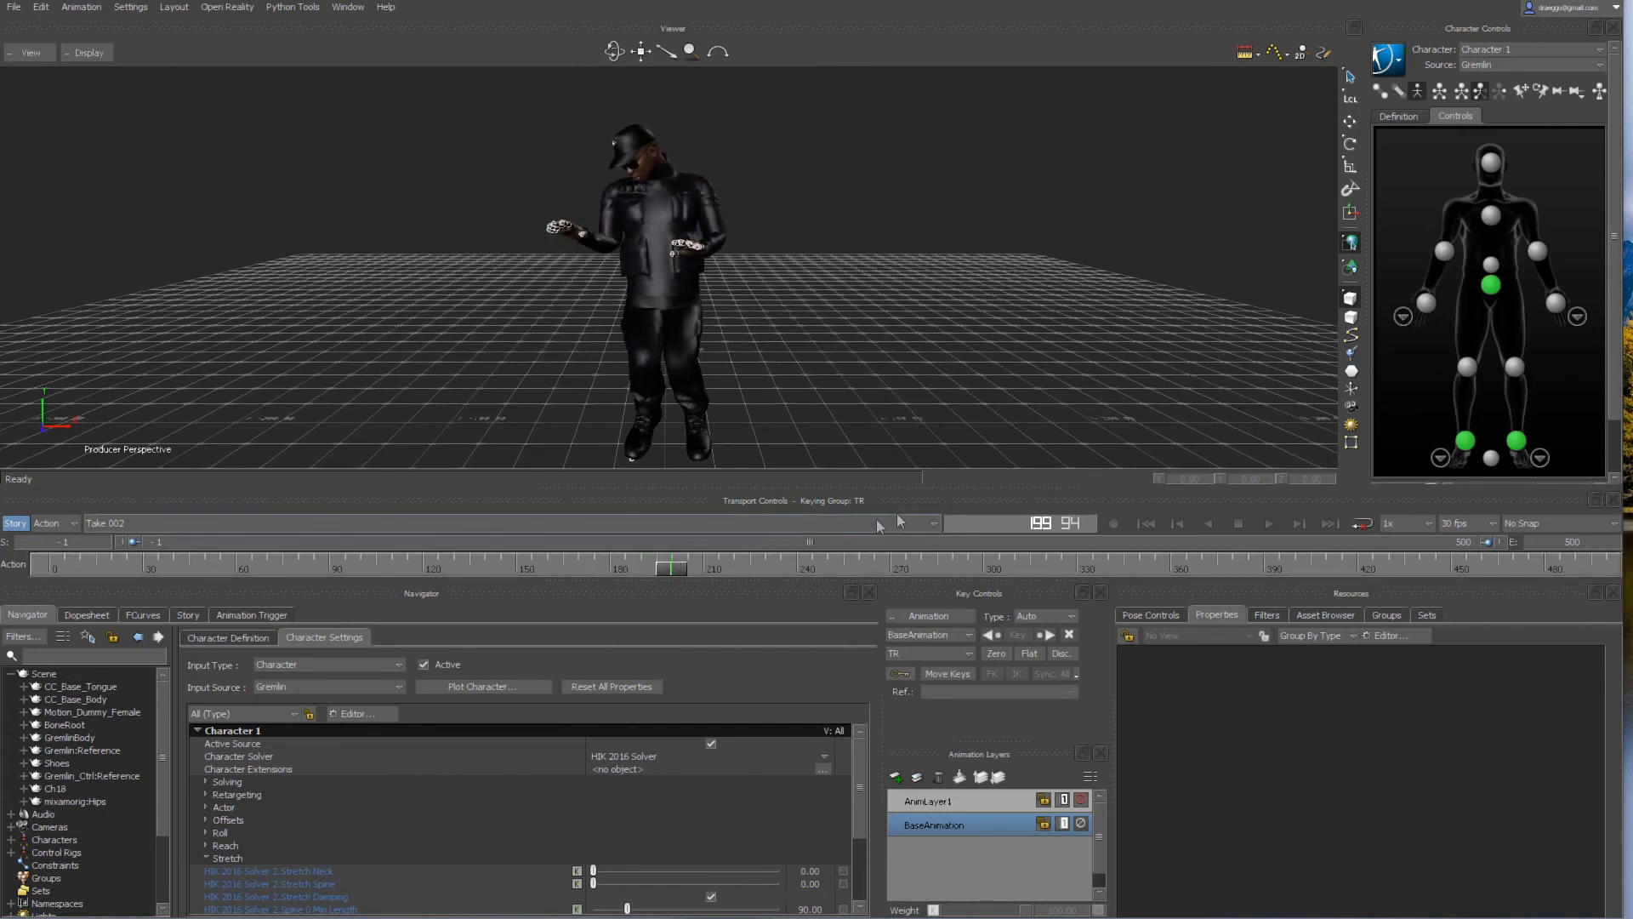
{"action": "left_click_drag", "start_coordinate": [671, 564], "coordinate": [706, 563]}
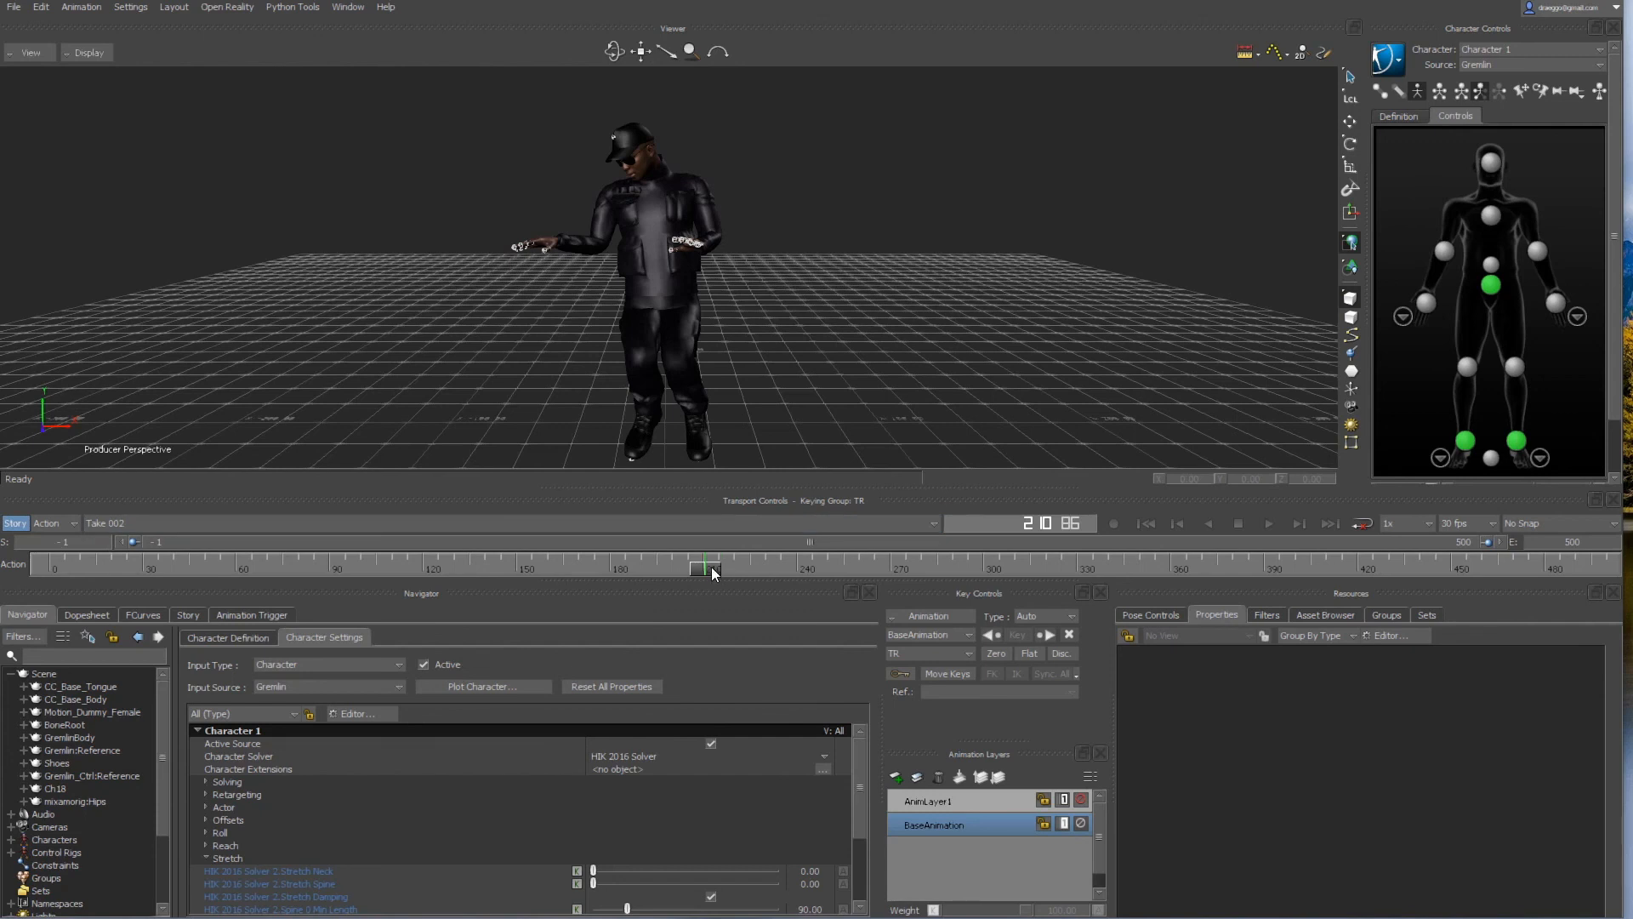
{"action": "left_click_drag", "start_coordinate": [711, 567], "coordinate": [627, 562]}
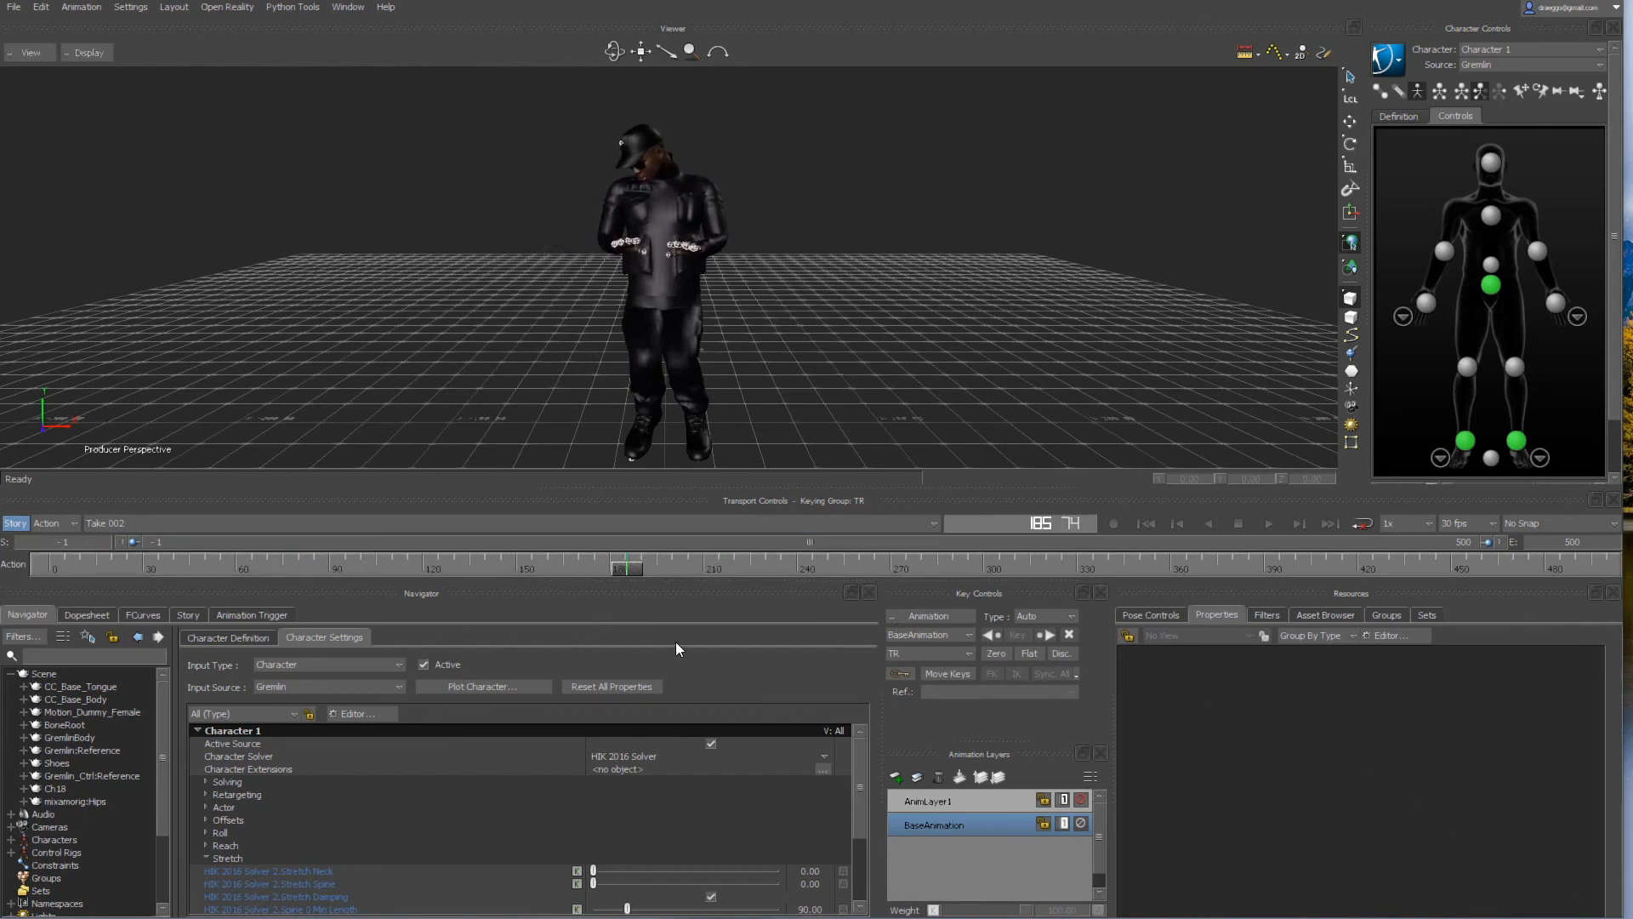